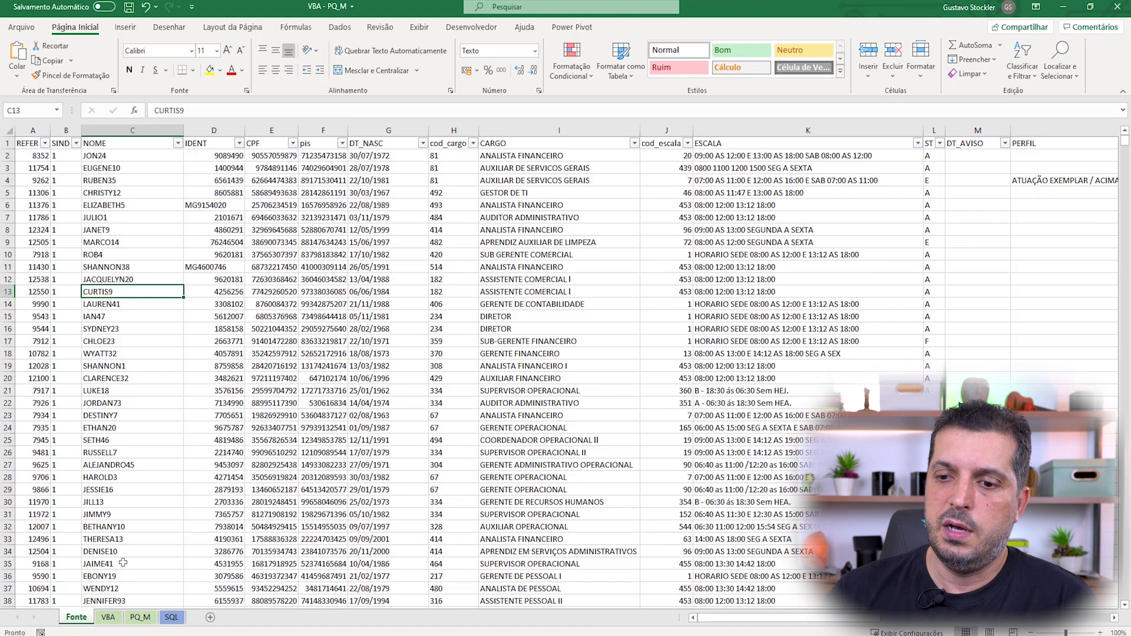
Switch to the VBA worksheet and bring up the developer commands for recording macros.
click(108, 618)
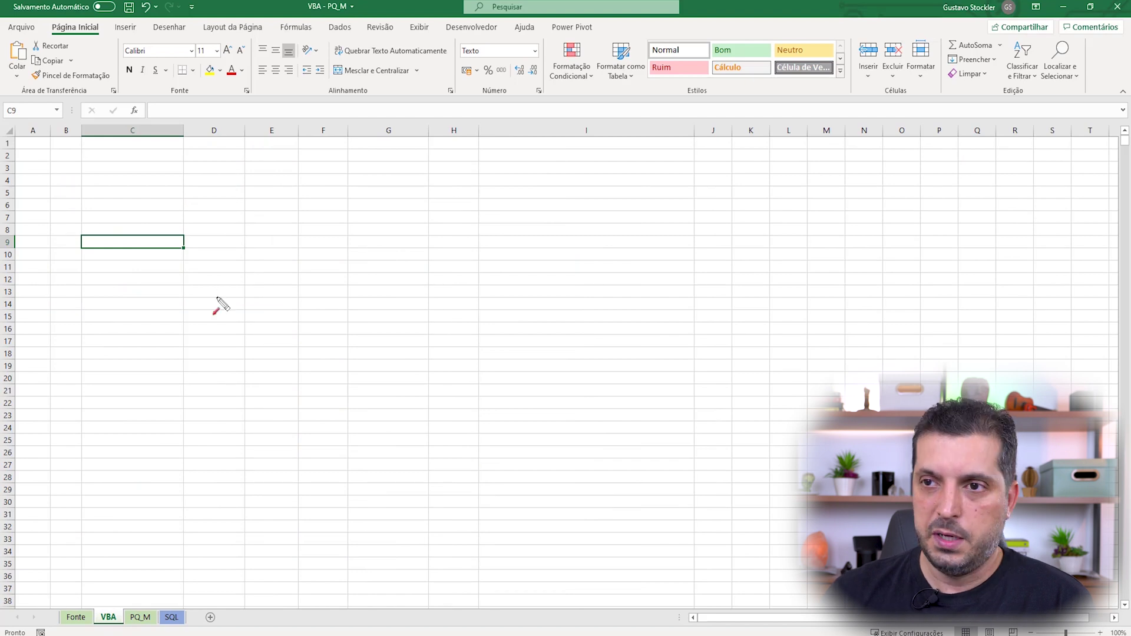
mouse_move(197, 322)
mouse_down()
mouse_move(457, 31)
mouse_move(507, 20)
mouse_up()
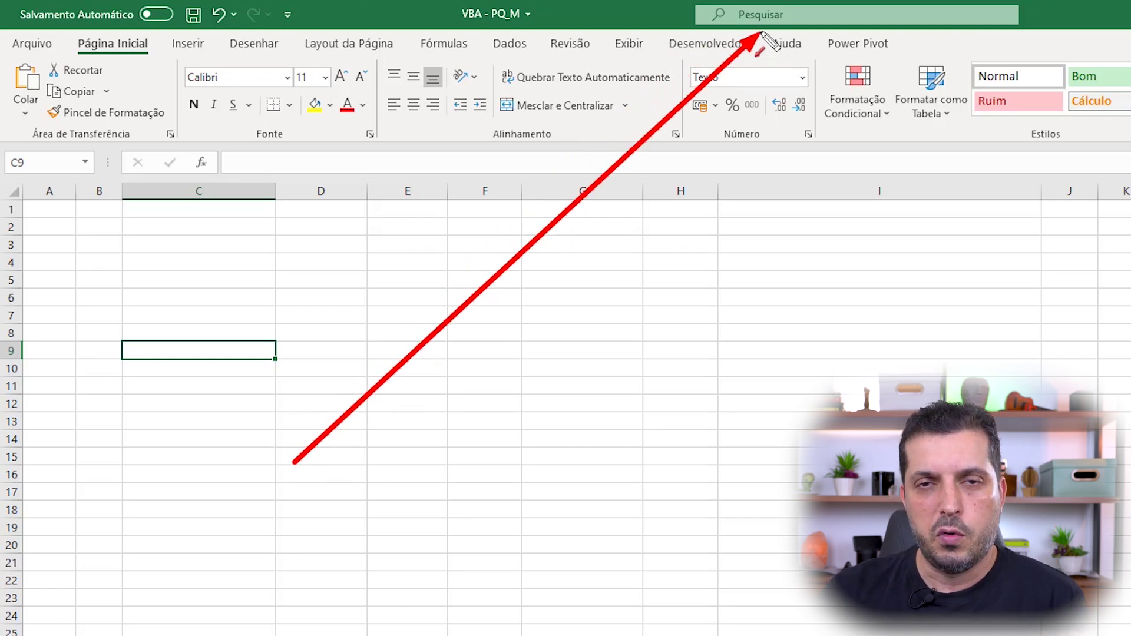
mouse_move(761, 33)
mouse_down()
mouse_move(673, 50)
mouse_move(738, 39)
mouse_move(715, 69)
mouse_move(713, 57)
mouse_up()
click(574, 222)
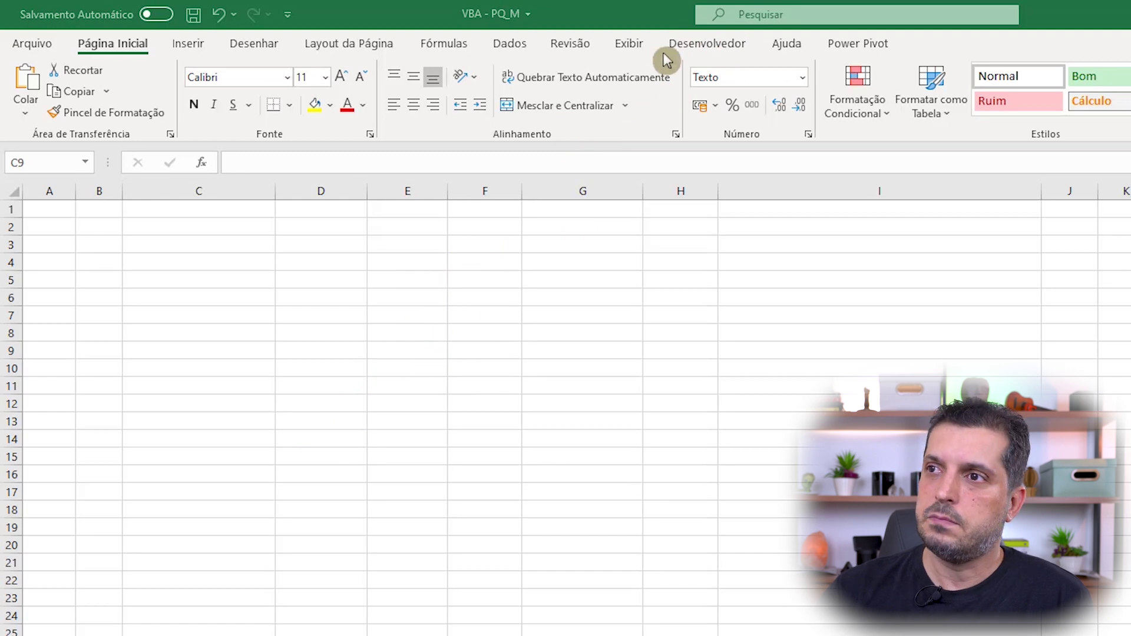
click(688, 55)
mouse_move(434, 420)
mouse_down()
mouse_move(297, 258)
mouse_move(97, 85)
mouse_move(165, 69)
mouse_move(91, 139)
mouse_move(14, 118)
mouse_move(68, 130)
mouse_move(57, 145)
mouse_move(83, 81)
mouse_move(47, 135)
mouse_move(72, 82)
mouse_move(125, 75)
mouse_move(162, 185)
mouse_move(156, 81)
mouse_up()
key(Escape)
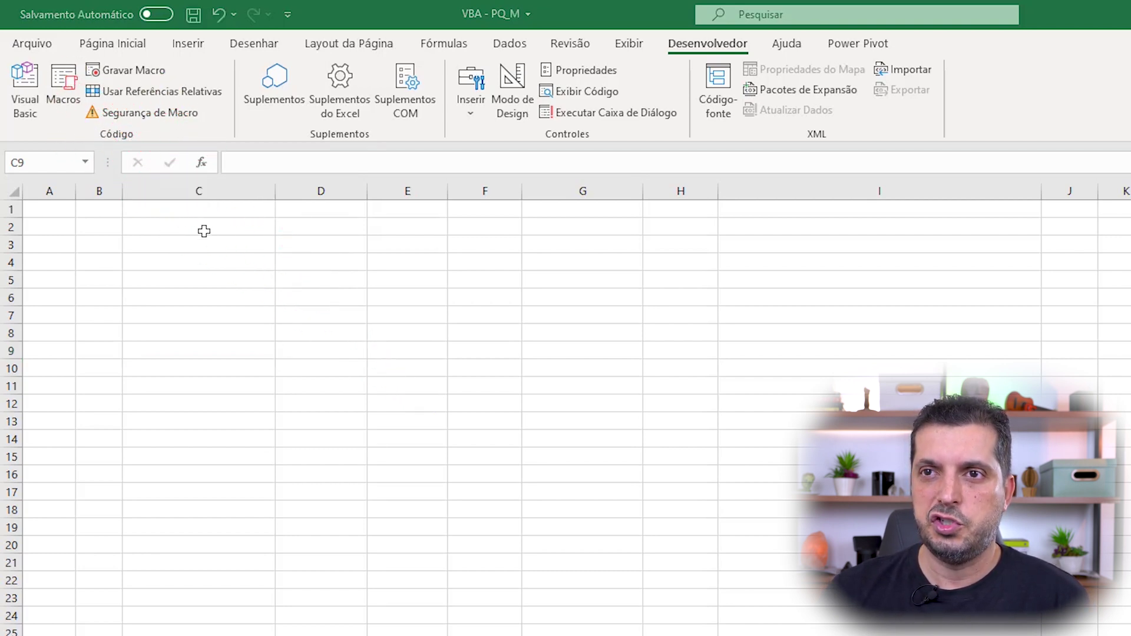
Start recording a macro named Teste_01, stored in this workbook, with the description "macro teste".
click(137, 69)
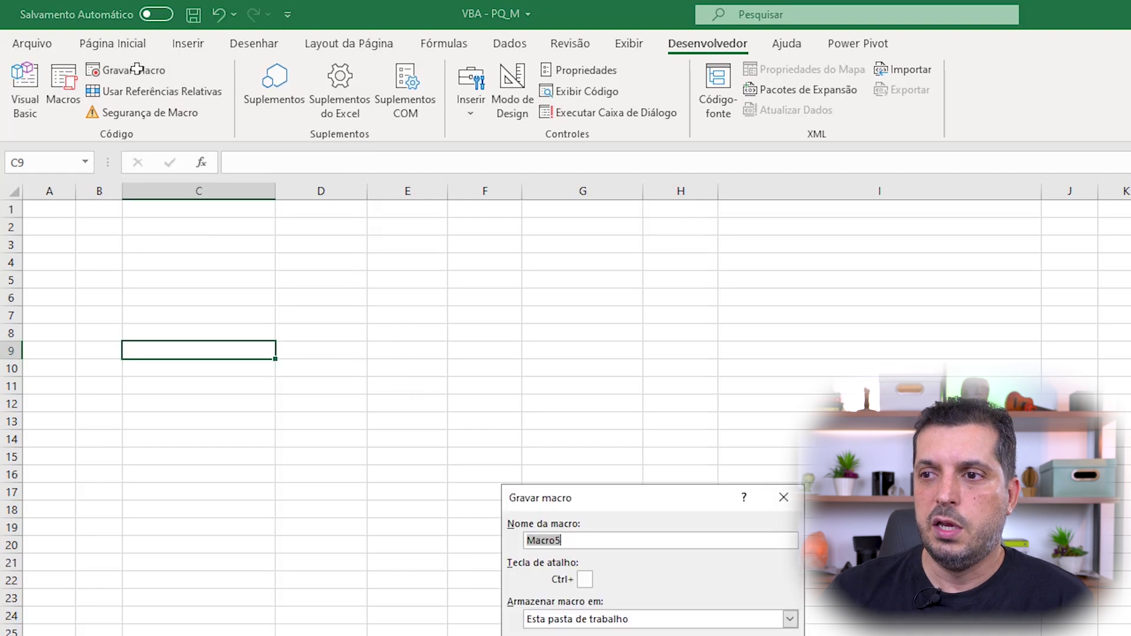
drag(606, 506, 429, 258)
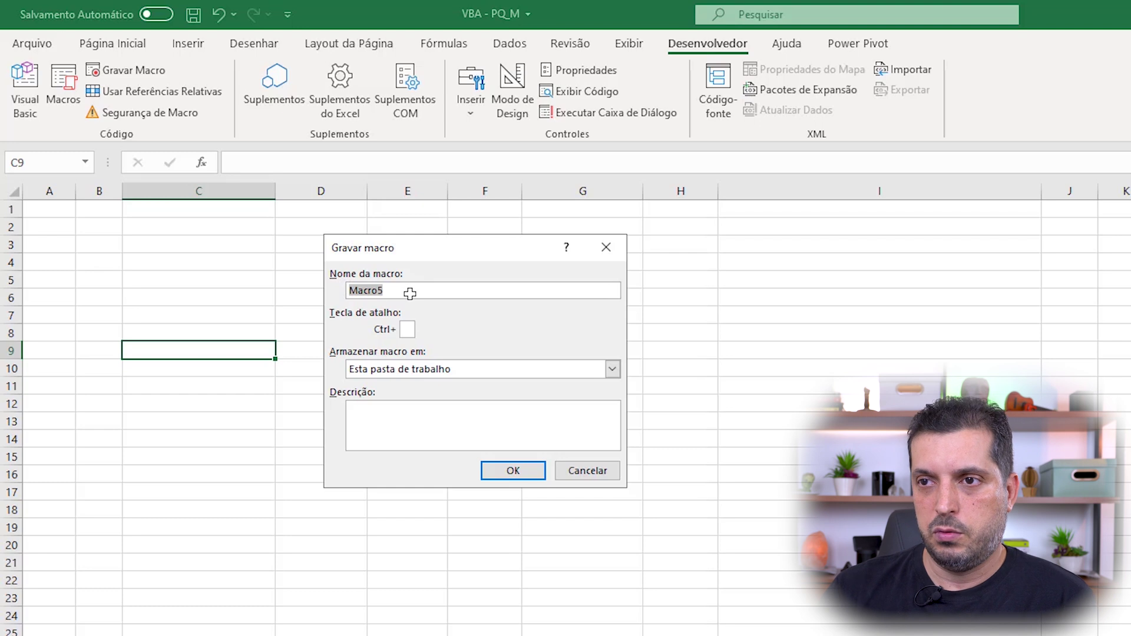
text(Teste)
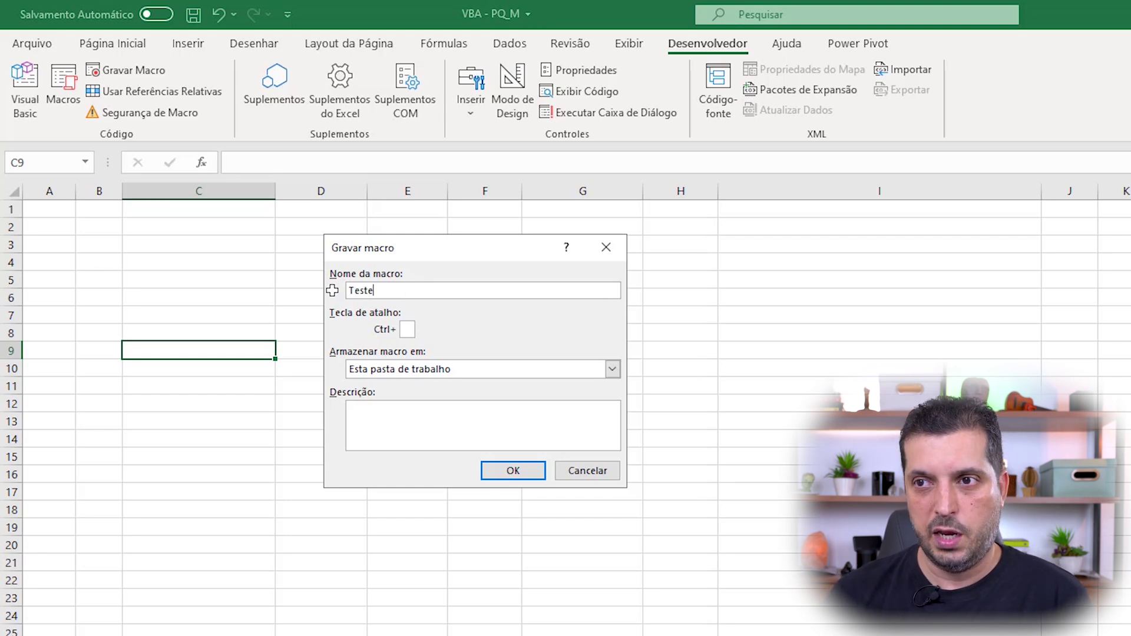
text(_0)
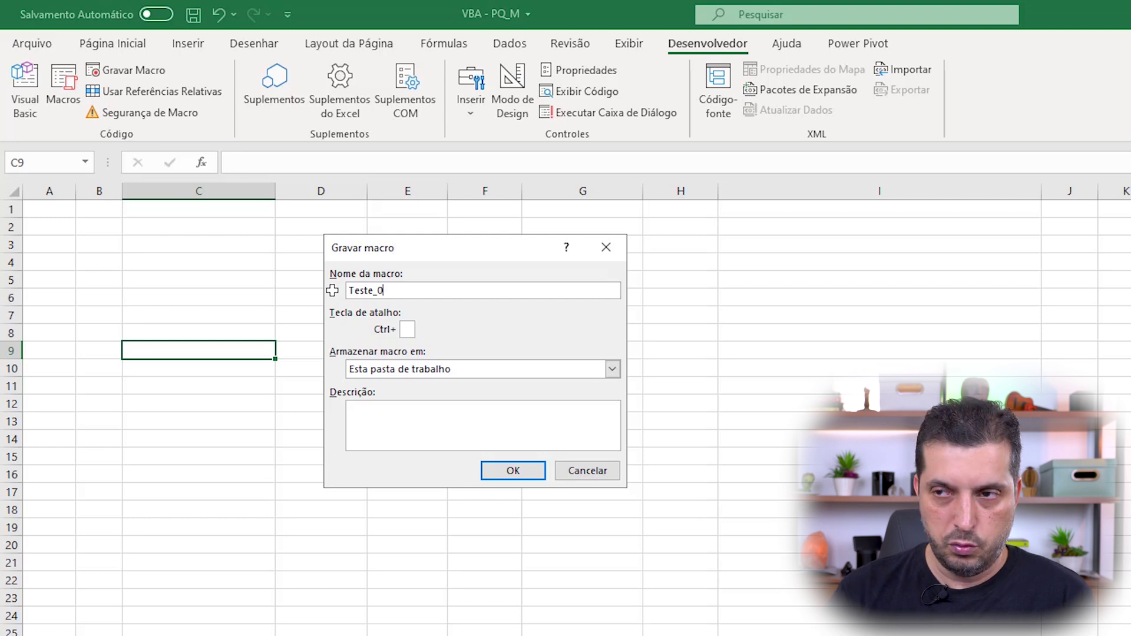
text(1)
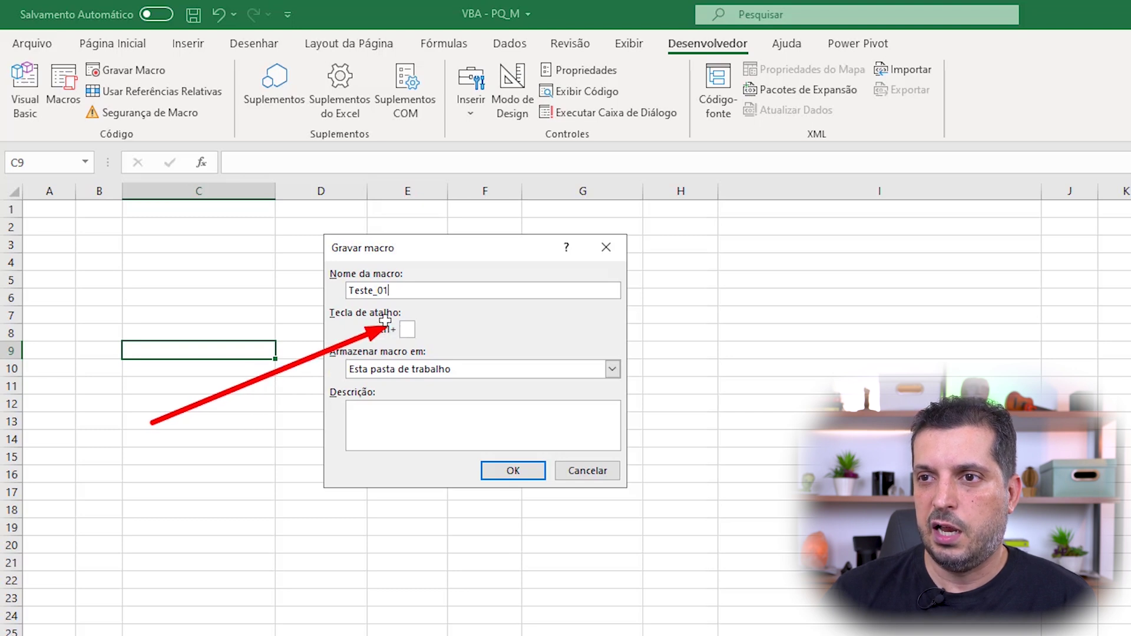
click(373, 412)
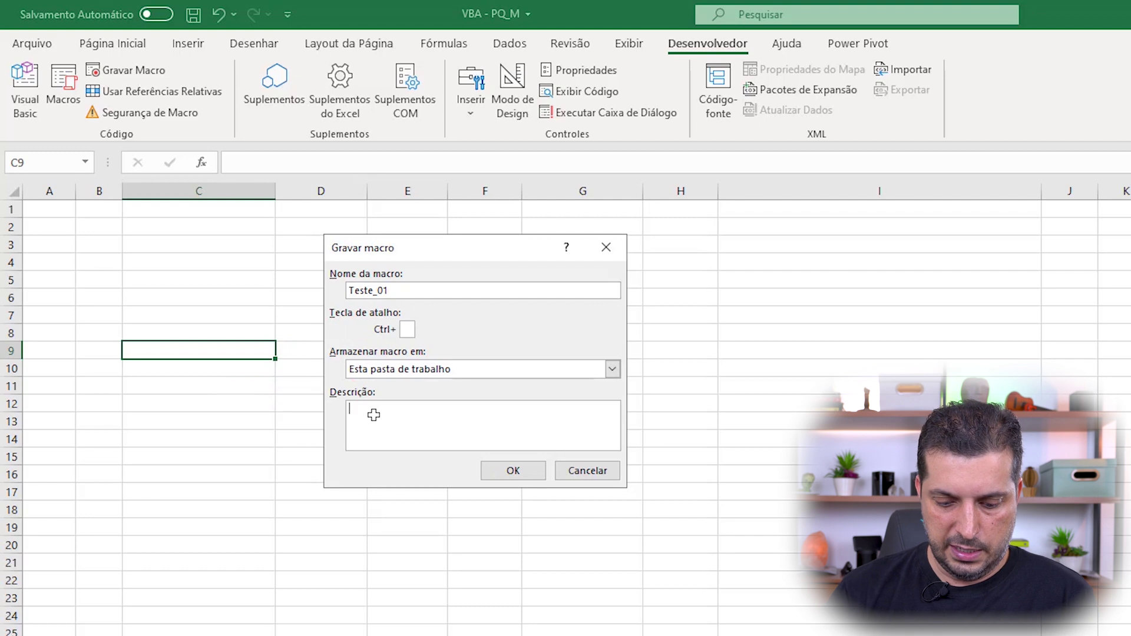
text(macro teste)
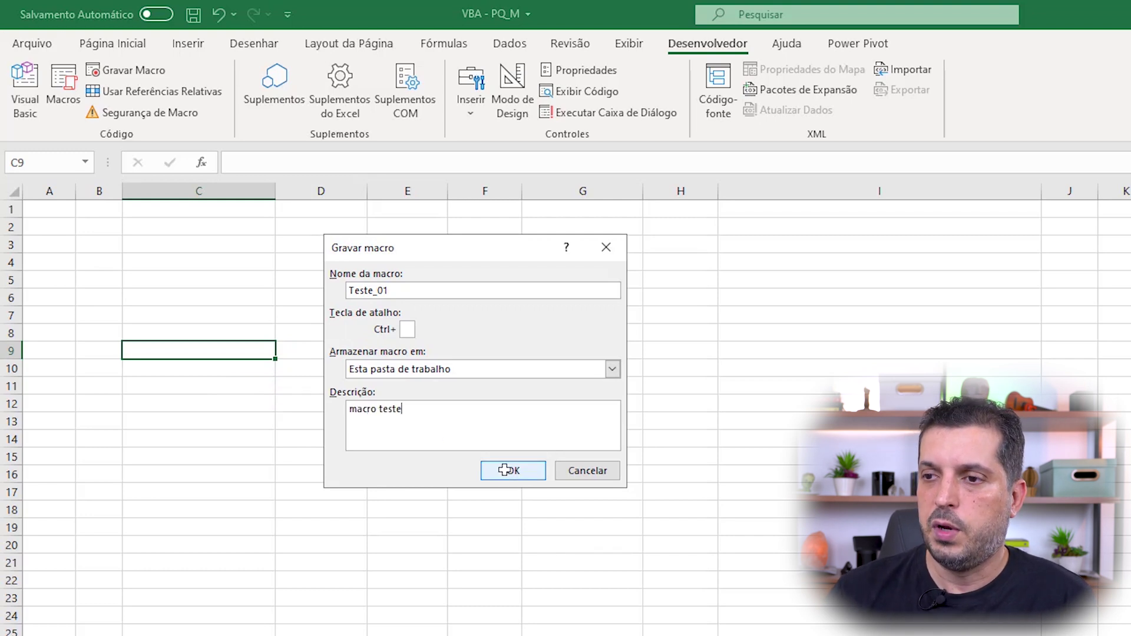
click(505, 469)
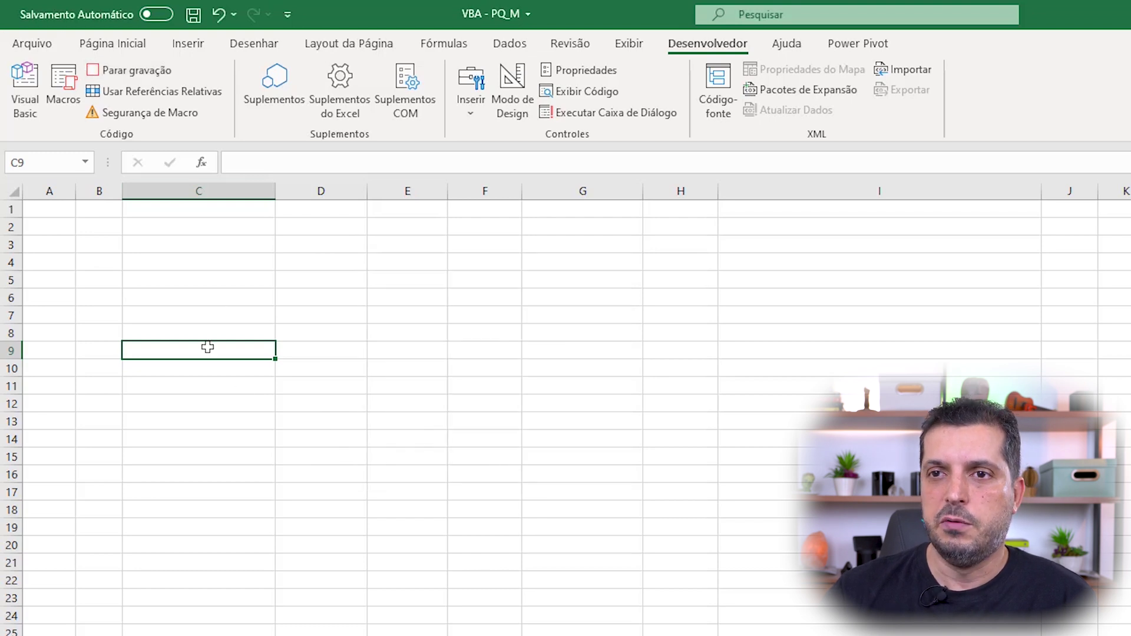
Enter "teste" in cells C4 and C10, and stop the macro recording.
click(135, 263)
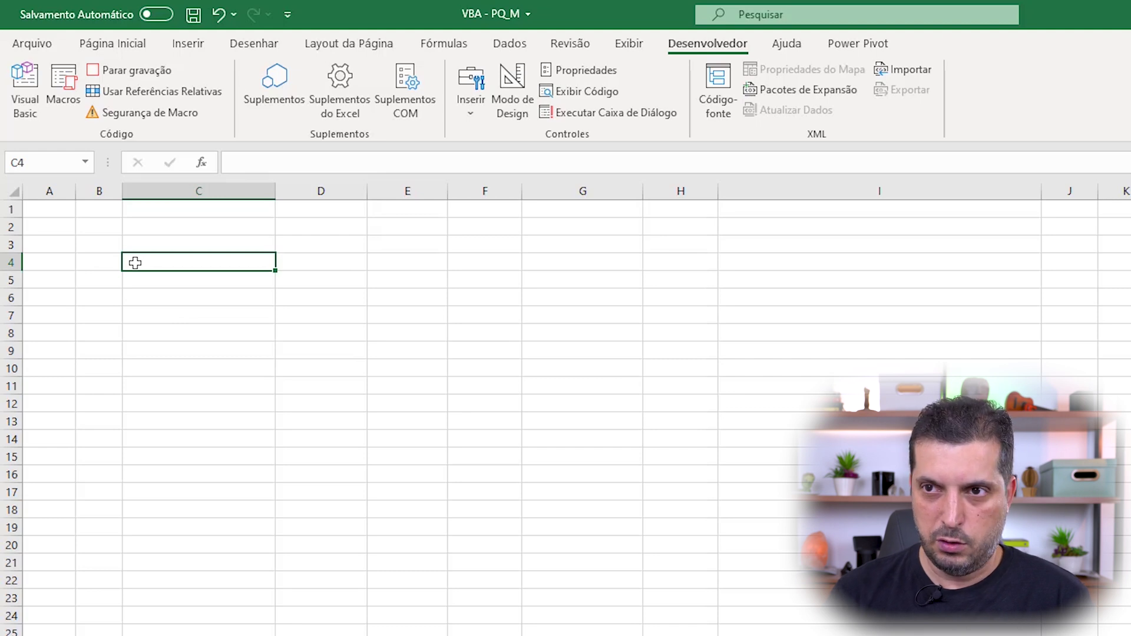
text(teste)
key(Return)
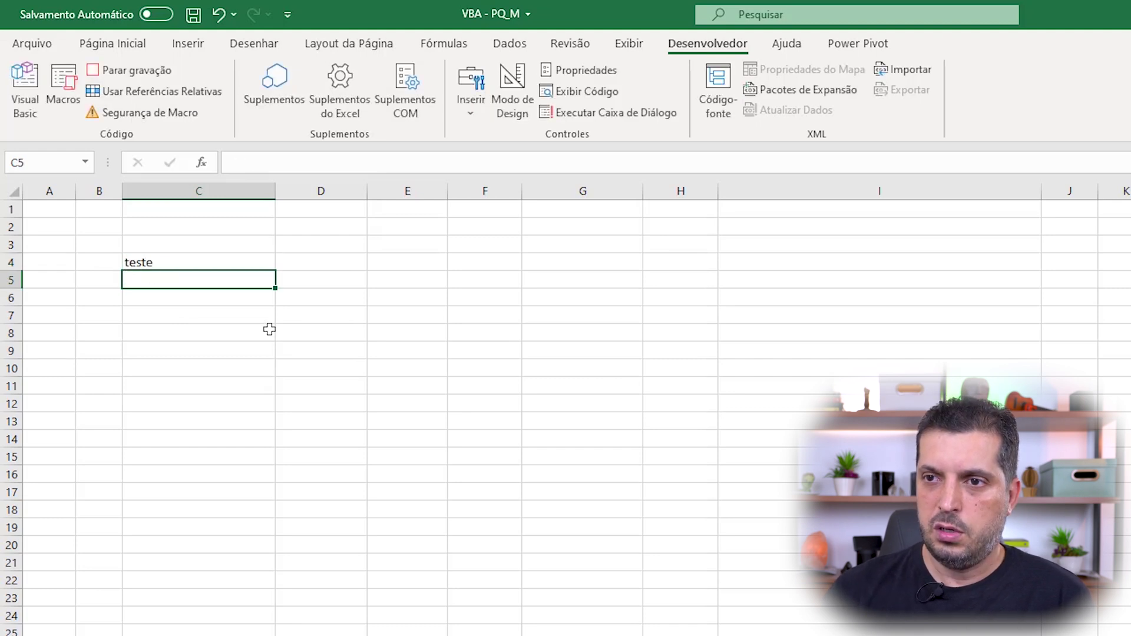
click(165, 365)
text(teste)
key(Return)
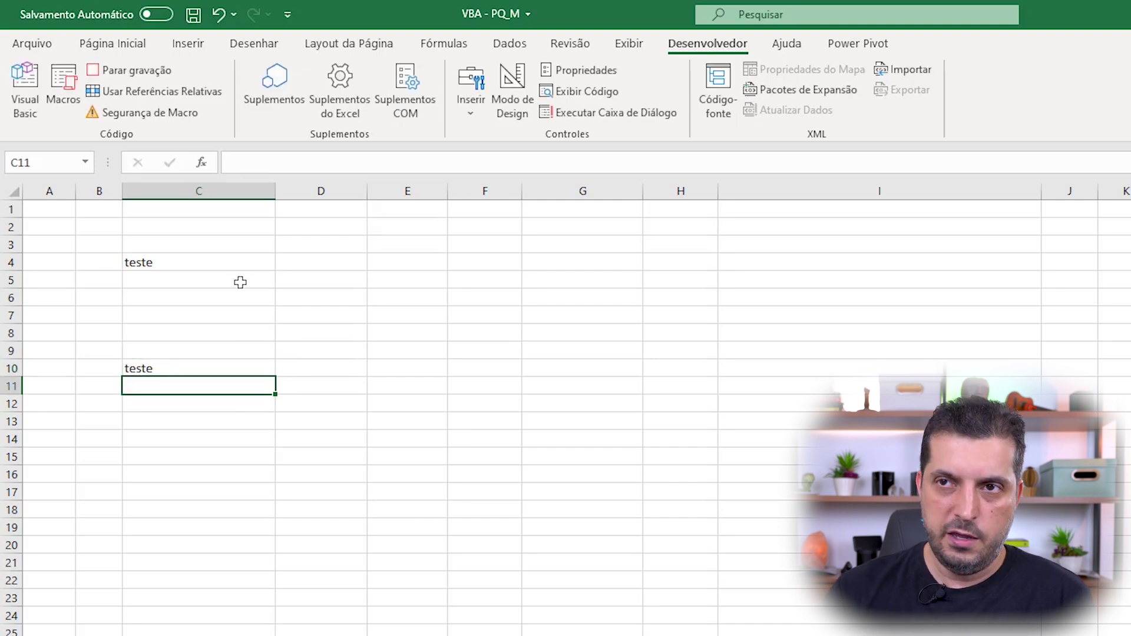
click(141, 71)
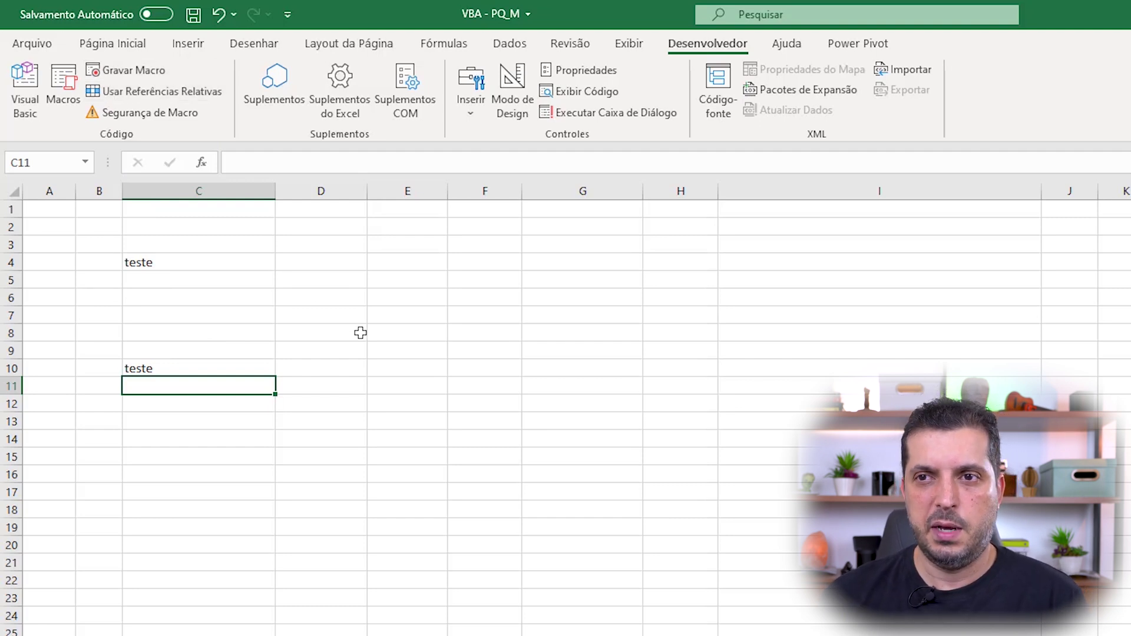
Clear the contents of the range B2:C13 and deselect it.
drag(100, 227, 212, 418)
key(Delete)
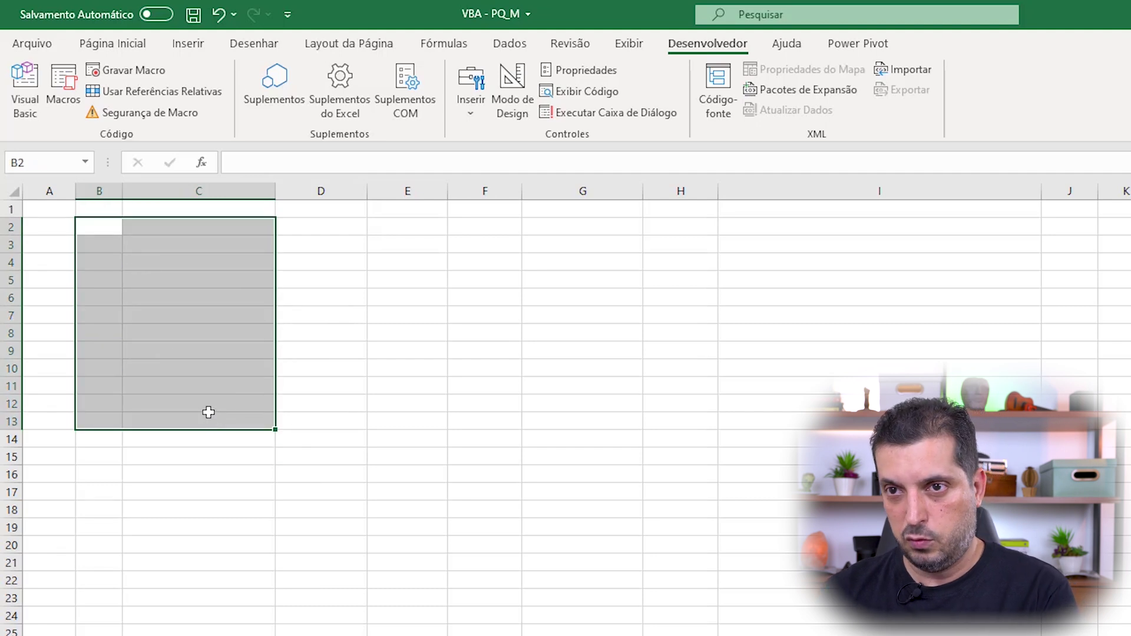
click(170, 355)
click(297, 566)
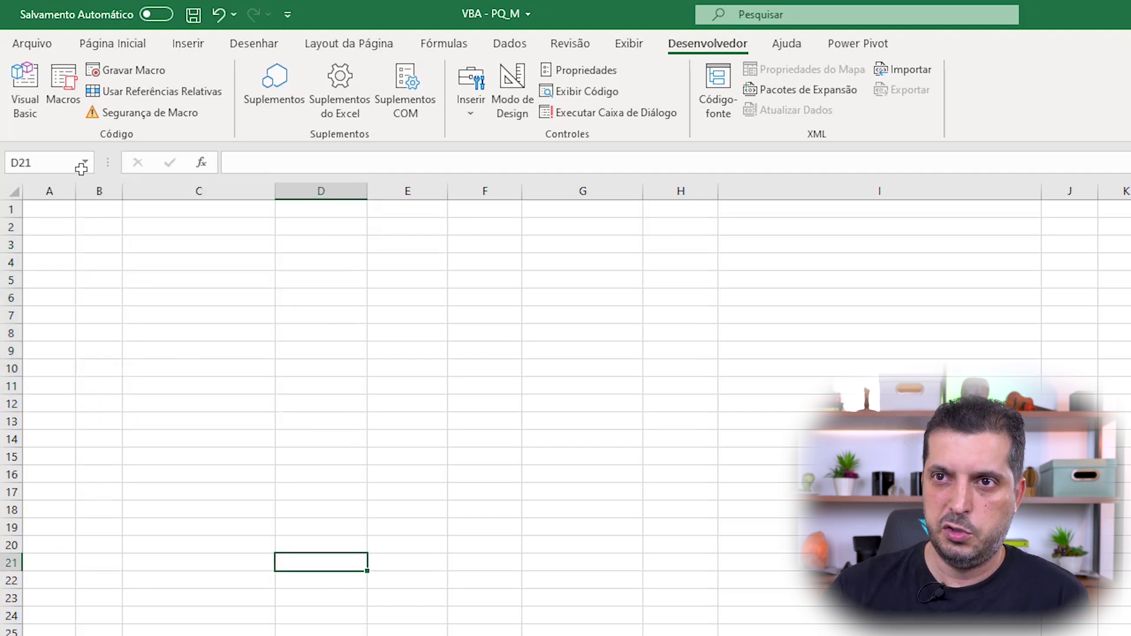
Run the Teste_01 macro and check its entries in cells C4 and C10.
click(63, 87)
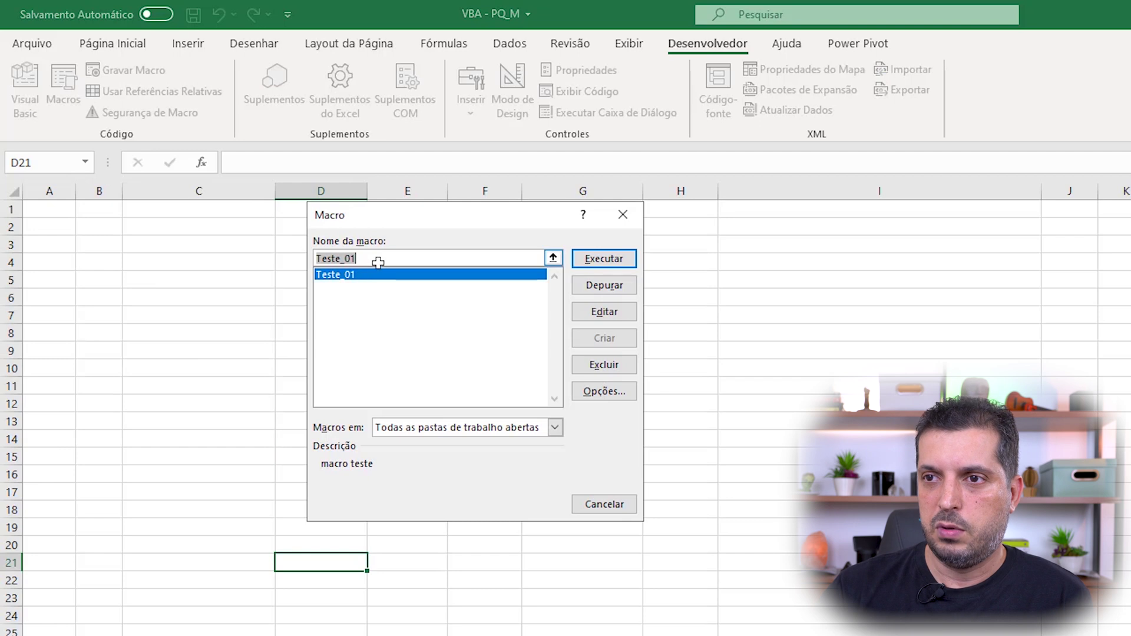
drag(409, 227, 480, 311)
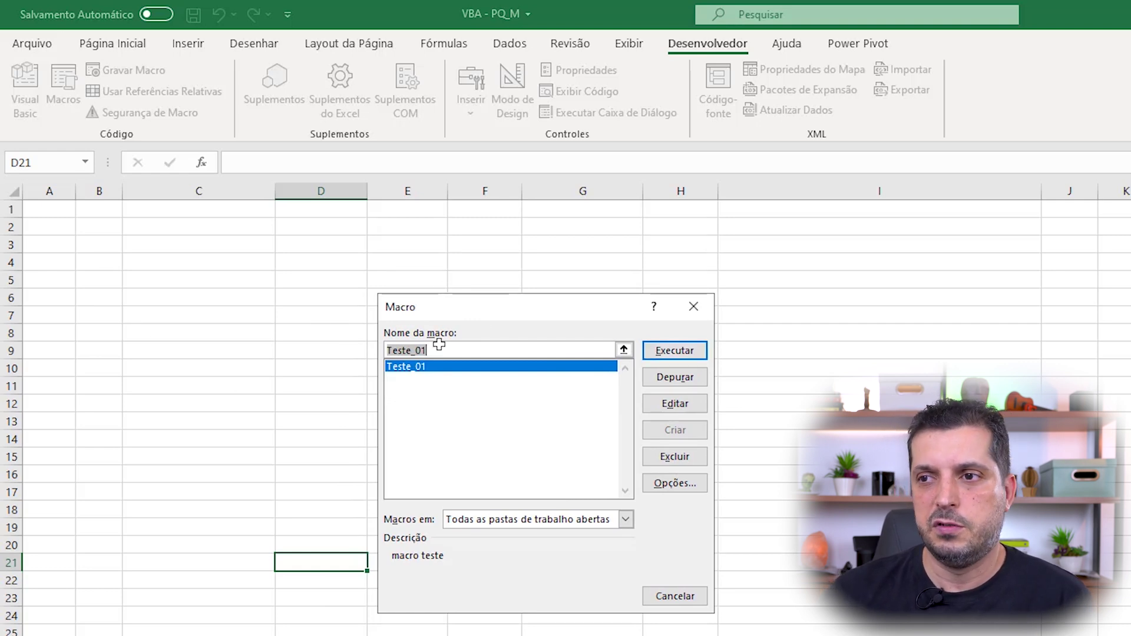
click(665, 352)
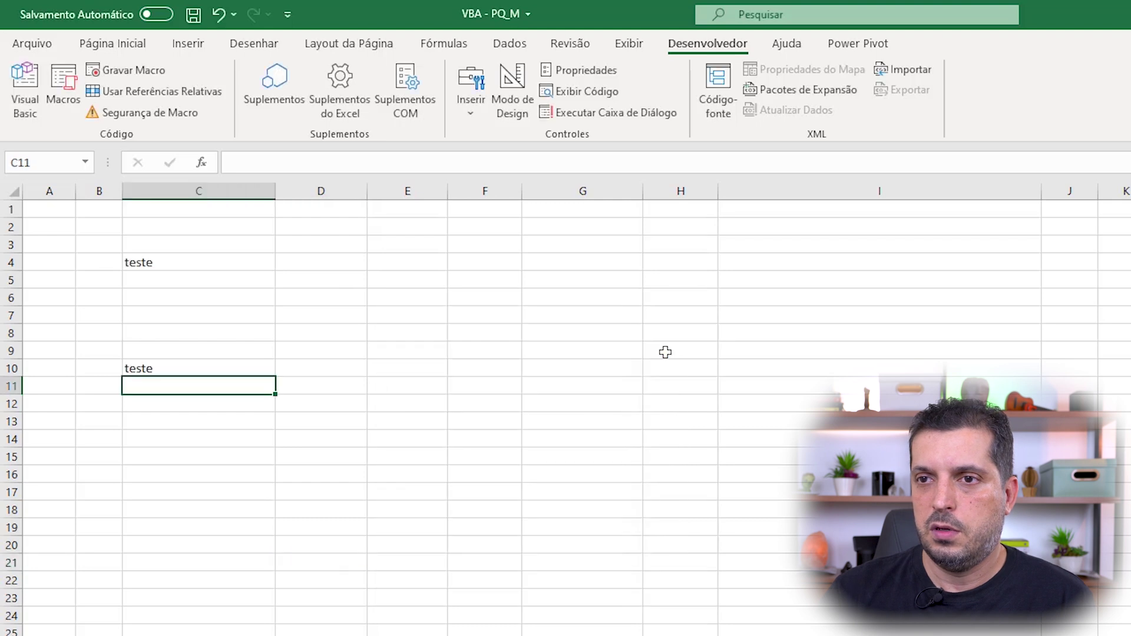
click(180, 265)
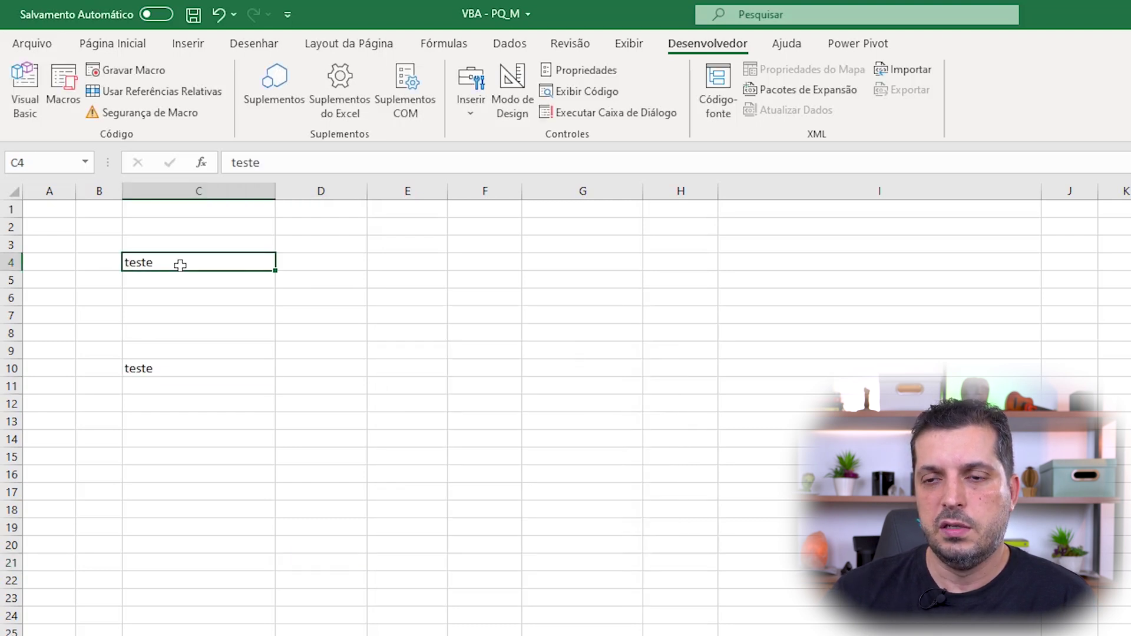
click(174, 363)
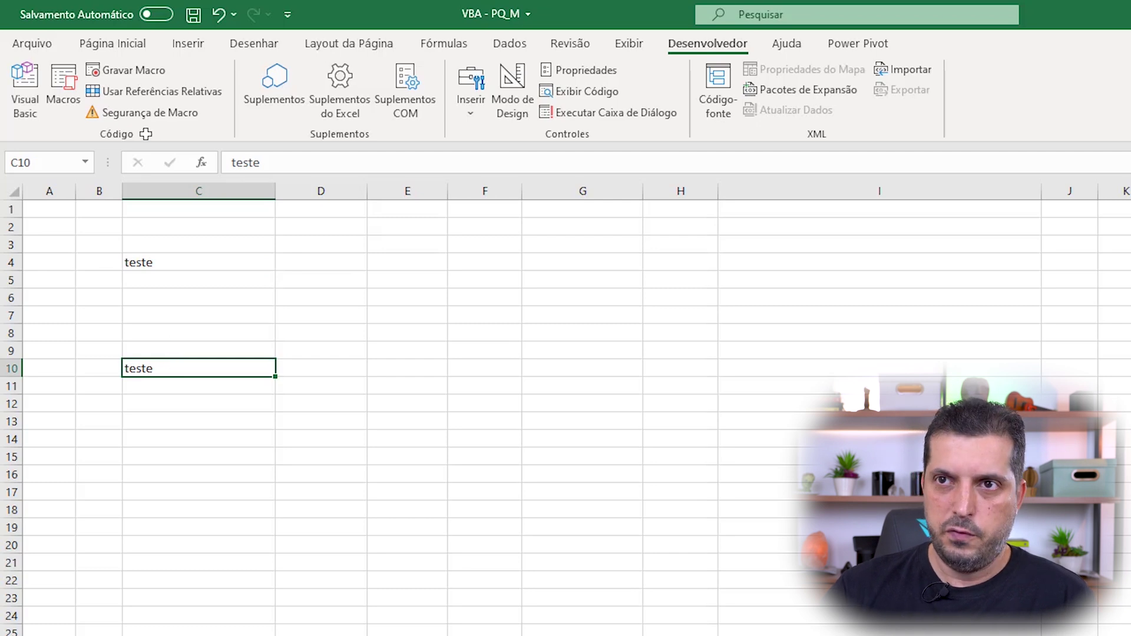
Open the Teste_01 macro's code for editing and move the code editor window higher over the sheet.
click(118, 68)
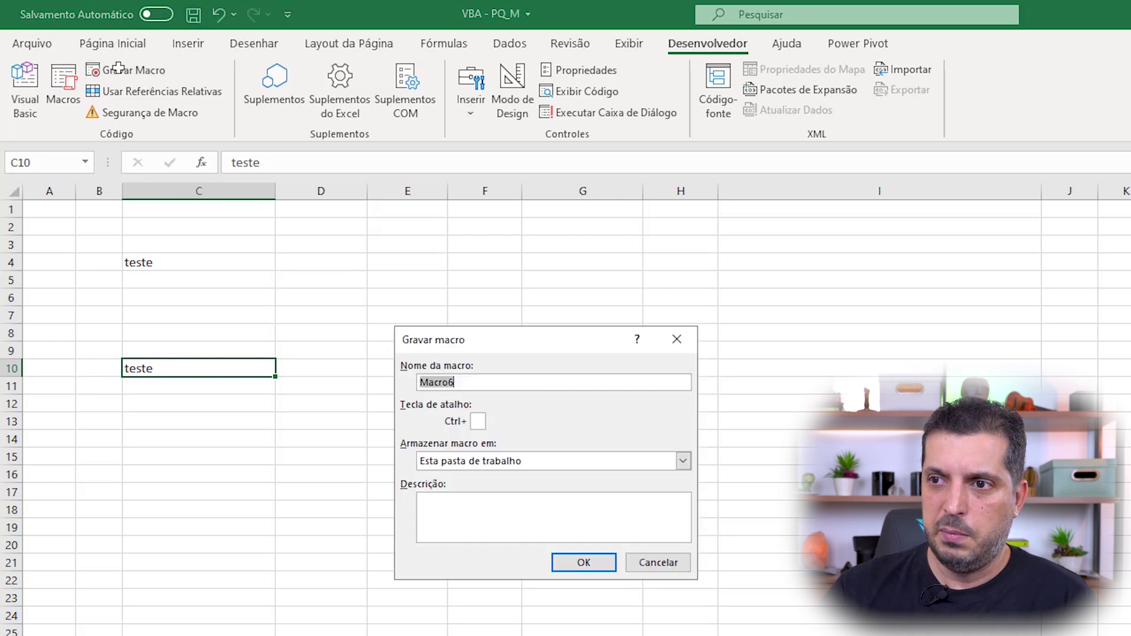
click(680, 338)
click(63, 89)
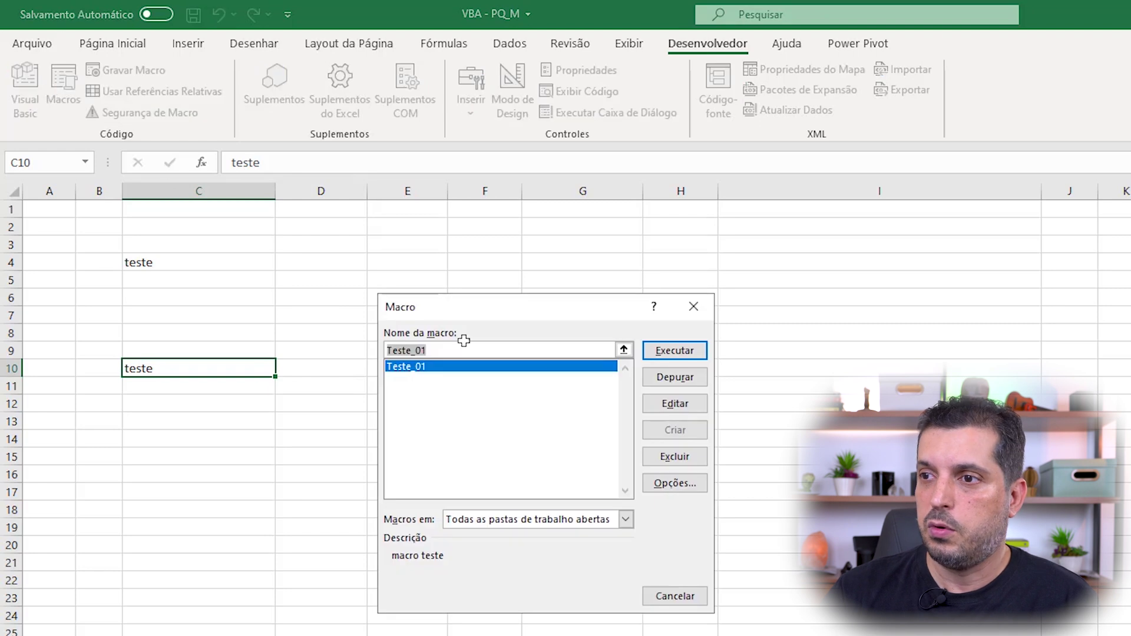
click(679, 407)
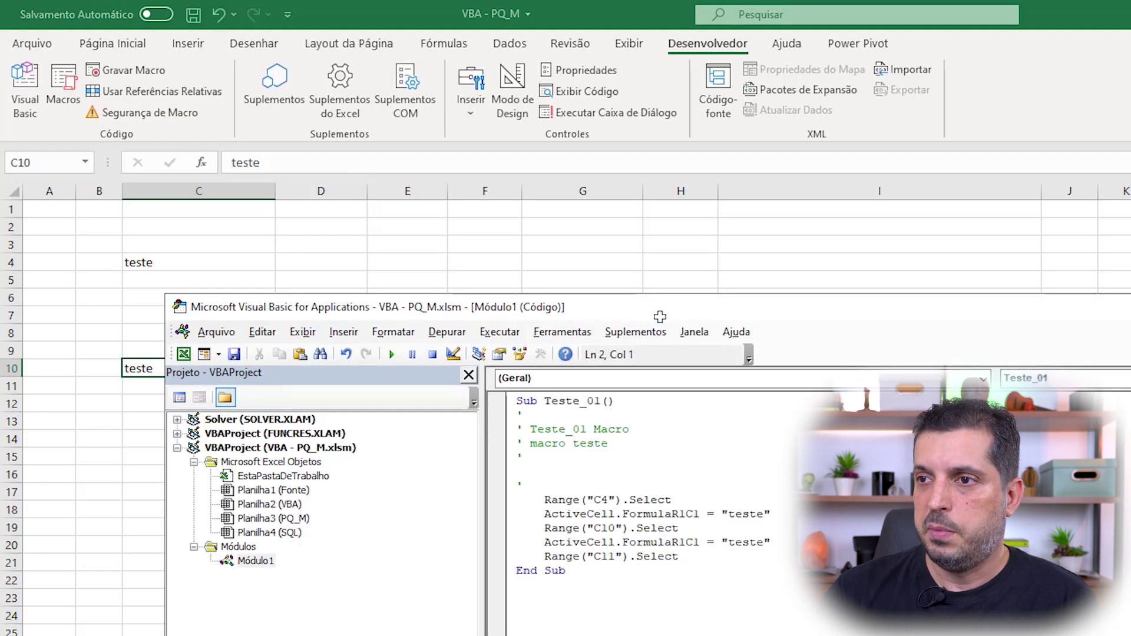
drag(645, 309, 651, 225)
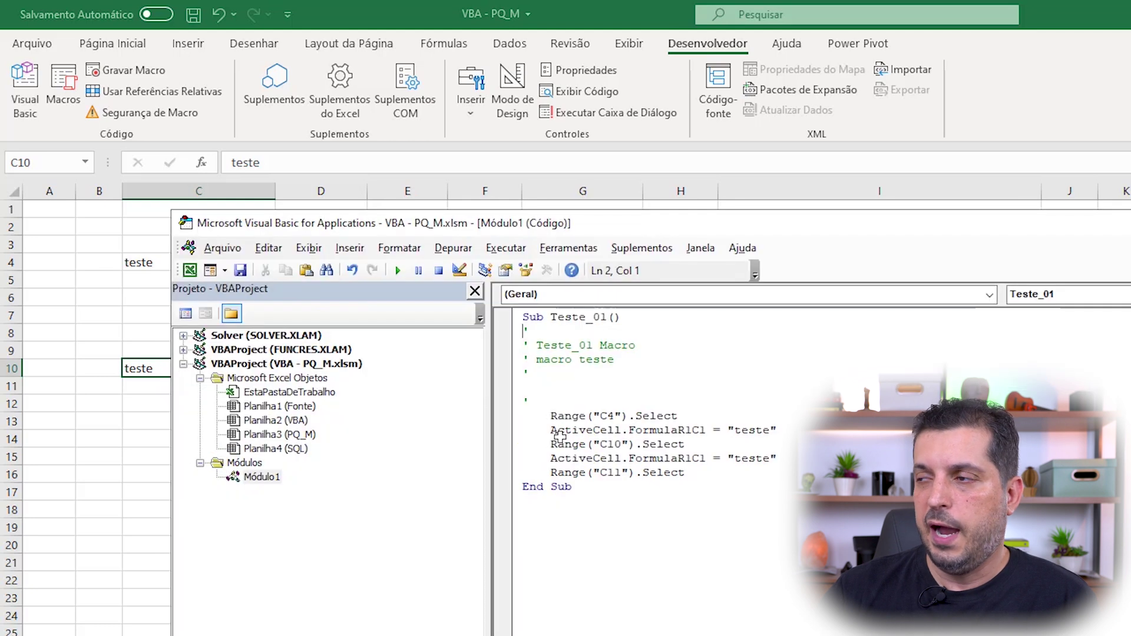
Toggle to the worksheet and back to the Visual Basic editor, narrow its window and reposition it over the sheet.
key(alt+F11)
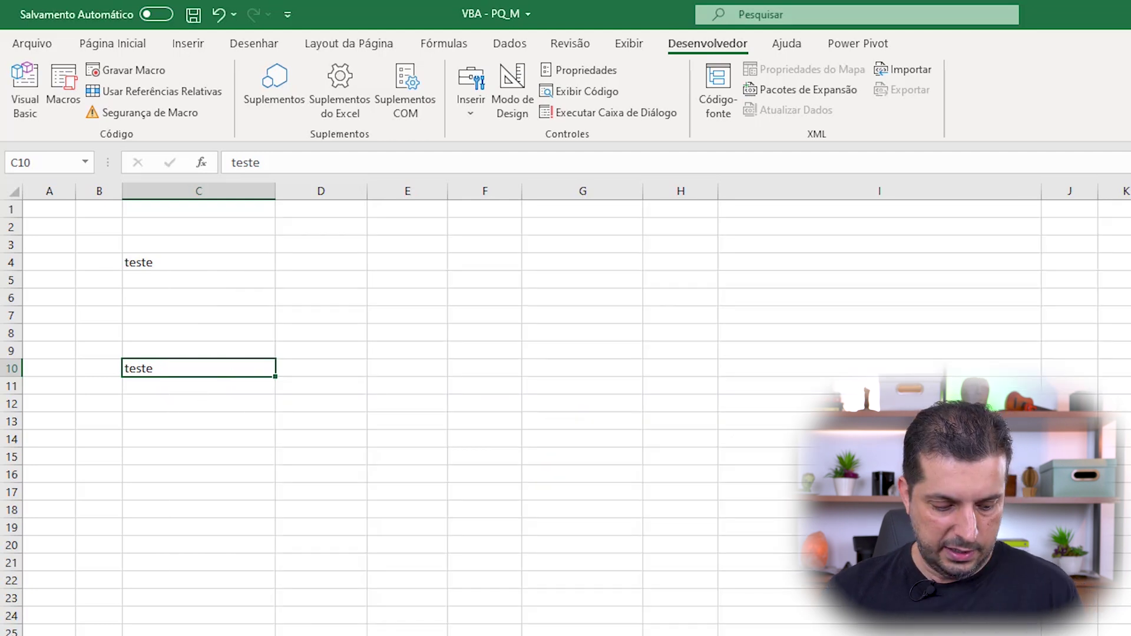
key(alt+F11)
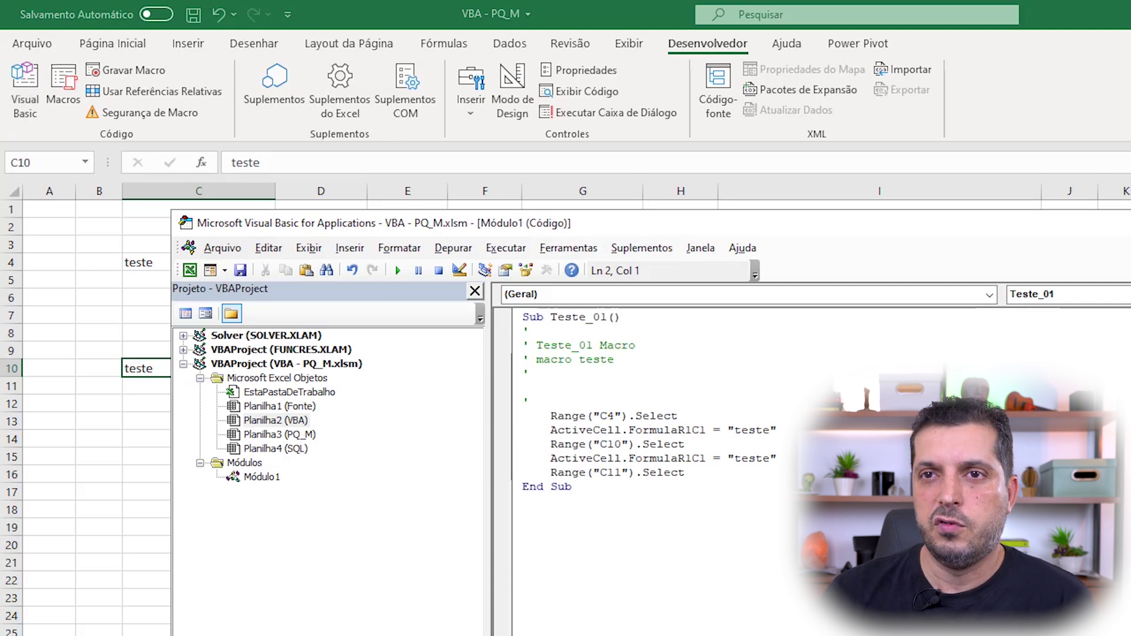
drag(805, 226, 834, 228)
drag(1128, 413, 979, 412)
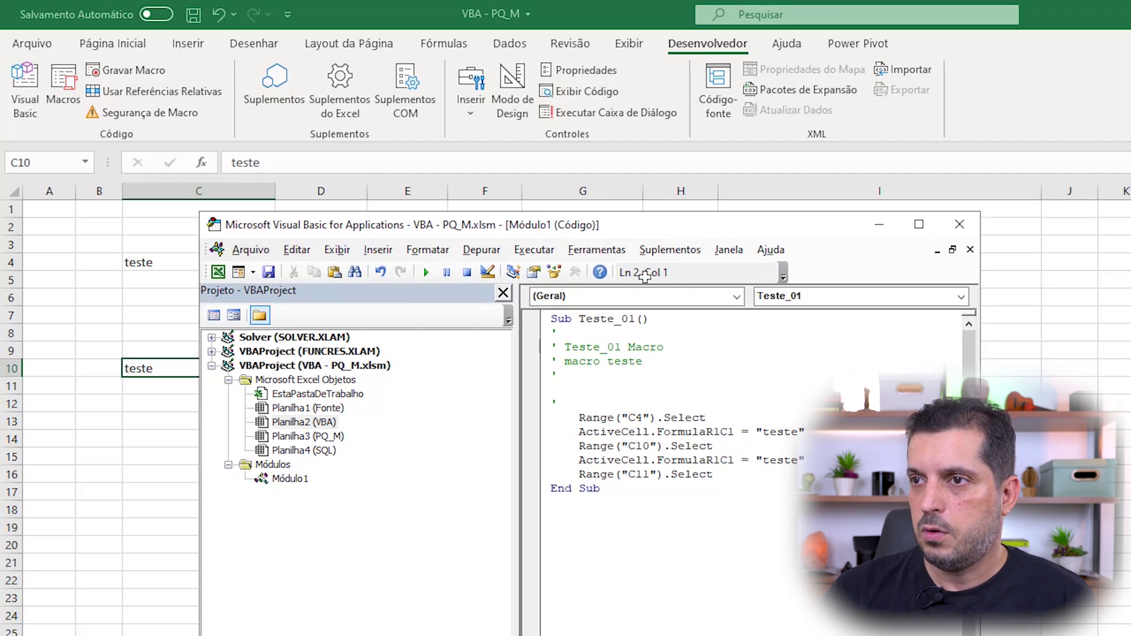
drag(646, 224, 666, 129)
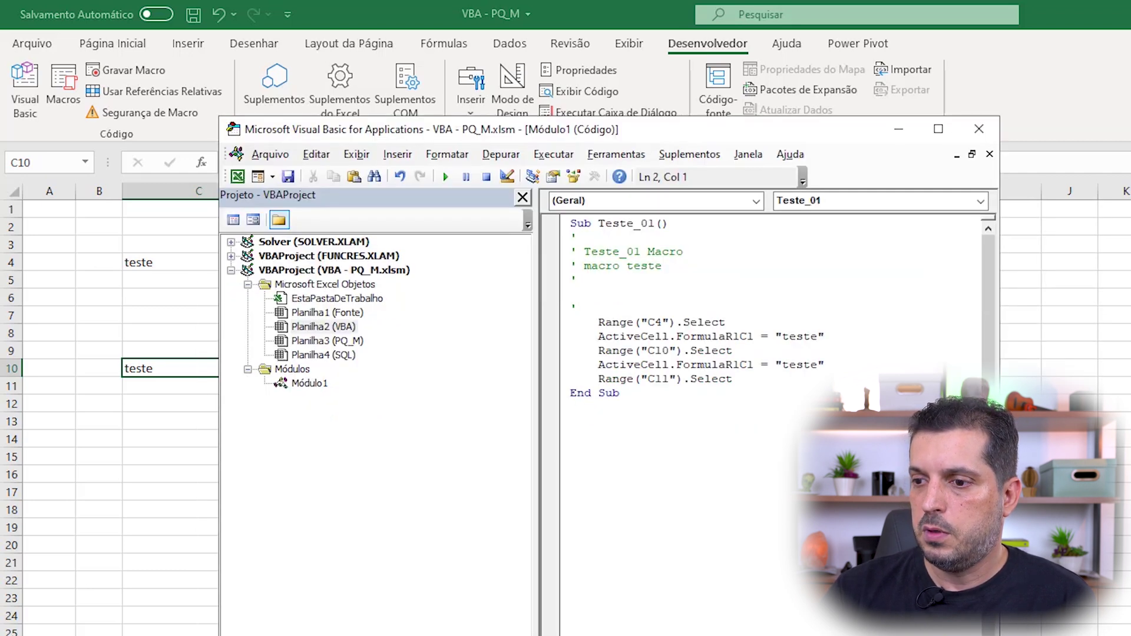
drag(755, 129, 805, 218)
click(672, 373)
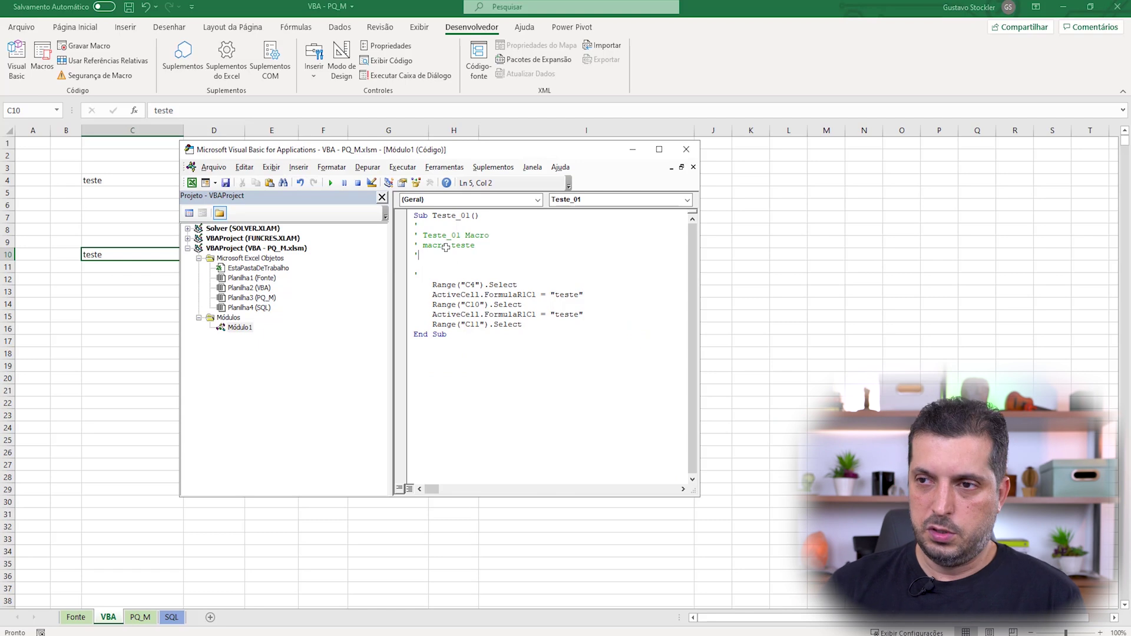
mouse_move(446, 401)
mouse_down()
mouse_move(446, 232)
mouse_move(468, 219)
mouse_move(413, 218)
mouse_move(444, 232)
mouse_move(456, 218)
mouse_move(423, 217)
mouse_up()
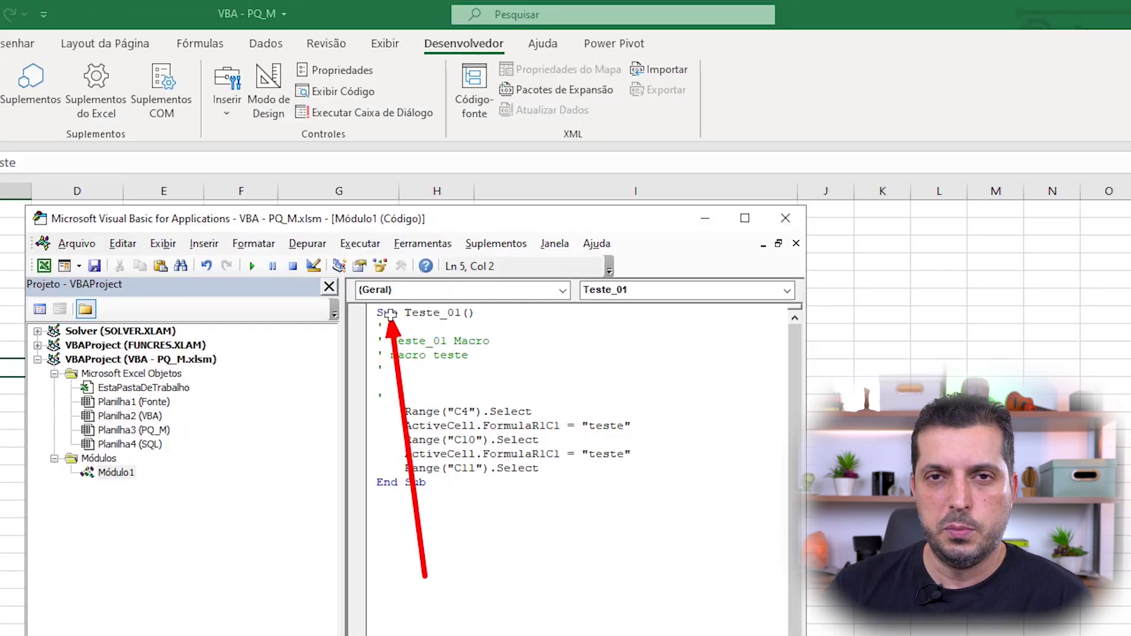
mouse_move(390, 313)
mouse_down()
mouse_move(452, 330)
mouse_move(383, 497)
mouse_move(437, 468)
mouse_move(457, 360)
mouse_move(409, 413)
mouse_move(409, 342)
mouse_move(509, 368)
mouse_move(412, 413)
mouse_move(404, 467)
mouse_move(525, 437)
mouse_move(407, 437)
mouse_move(514, 415)
mouse_move(430, 448)
mouse_move(438, 458)
mouse_move(441, 409)
mouse_move(443, 465)
mouse_move(464, 402)
mouse_move(457, 354)
mouse_move(400, 413)
mouse_move(401, 425)
mouse_move(404, 412)
mouse_move(430, 425)
mouse_move(434, 455)
mouse_up()
key(Escape)
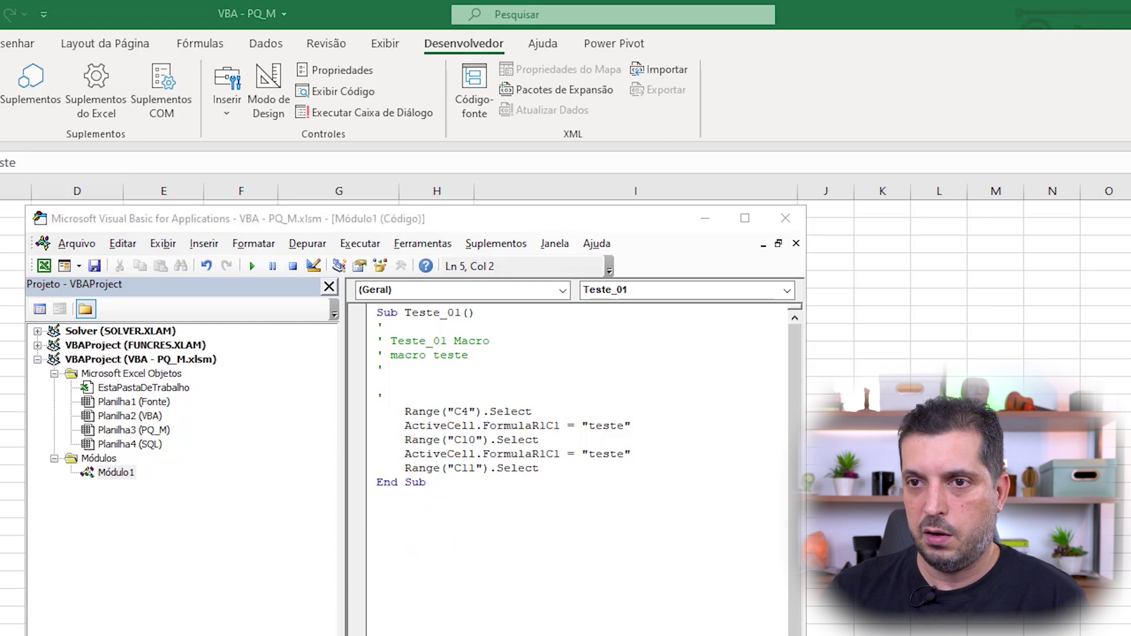
Clear the contents of the range C2:C11 and return to the Teste_01 code in the Visual Basic editor.
drag(99, 154, 99, 270)
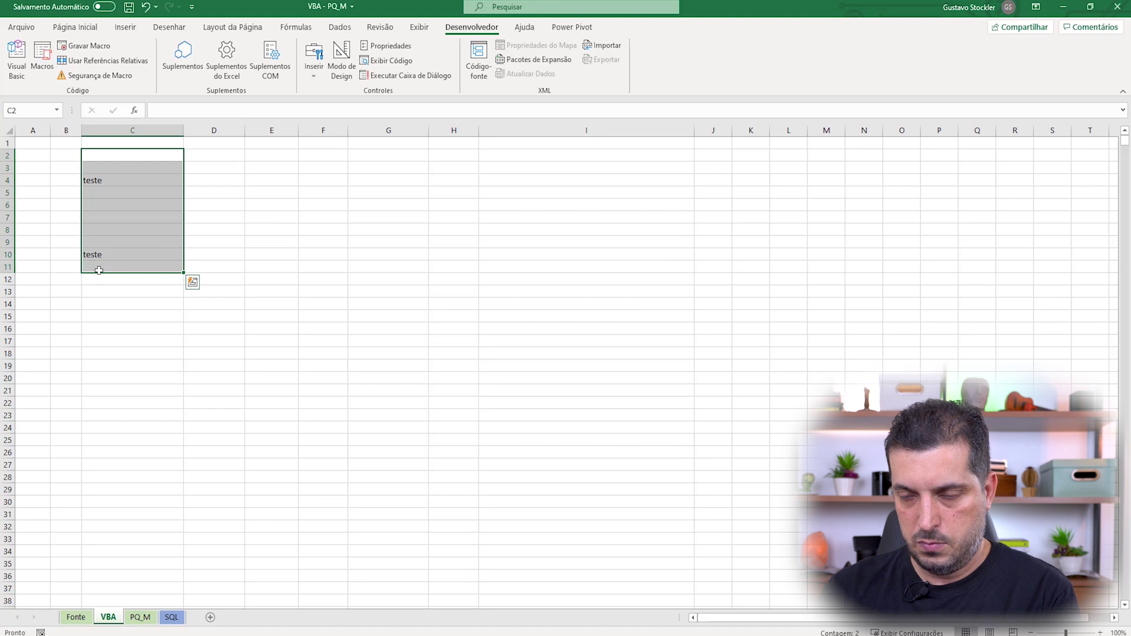
key(Delete)
key(alt+Tab)
key(alt+Tab)
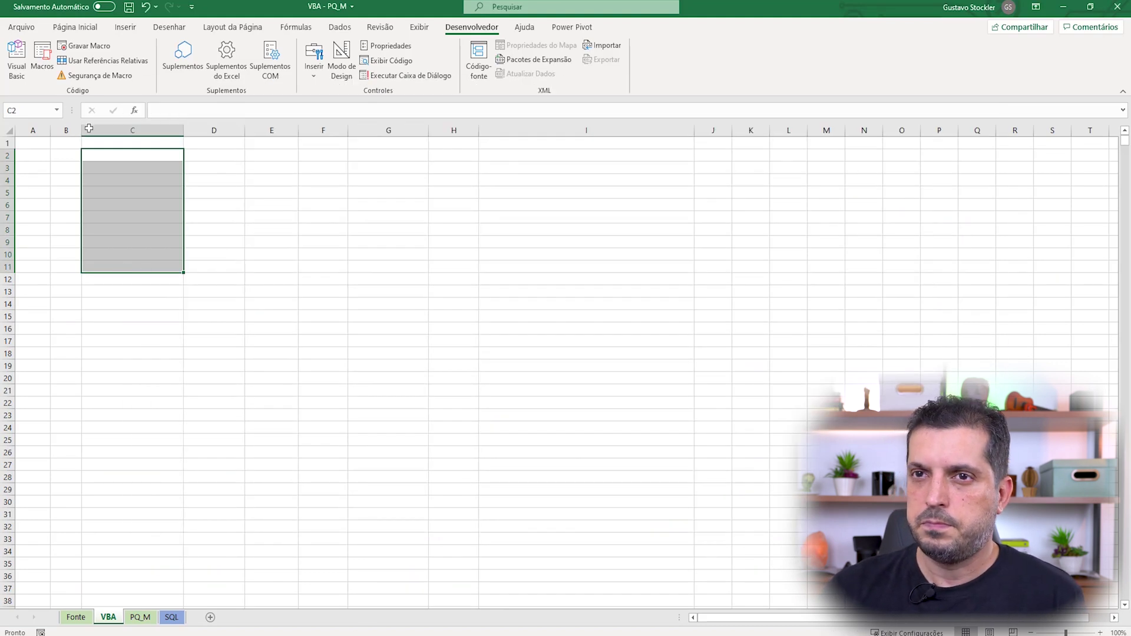
click(39, 54)
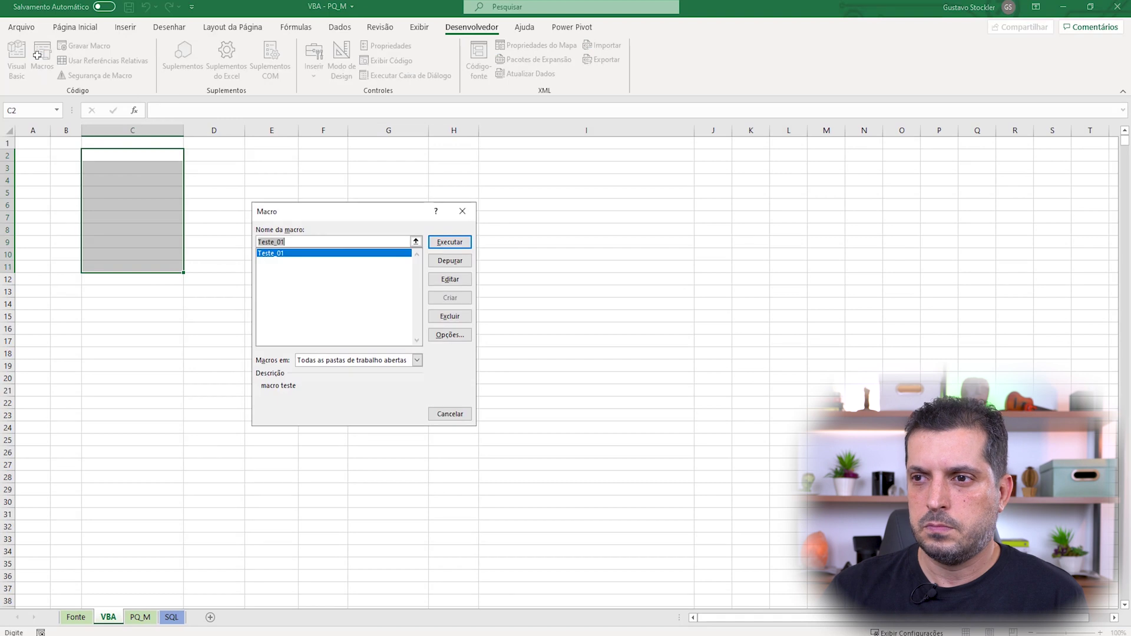
click(462, 211)
key(alt+F11)
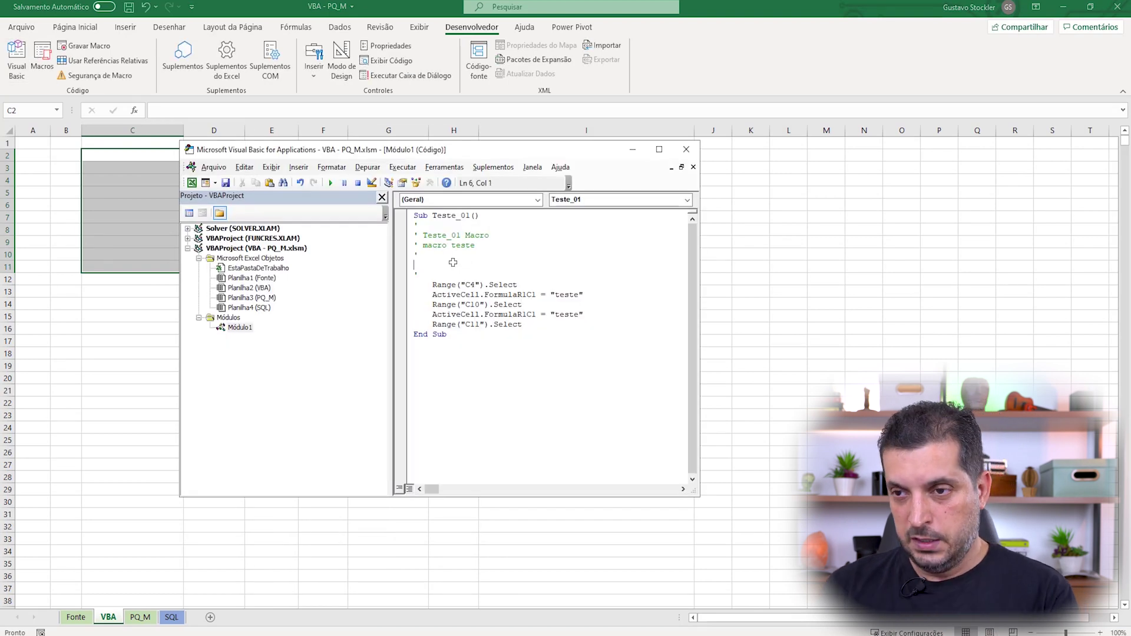
Execute Teste_01 line by line through the entry of "teste" in C4, moving the editor window clear of column C.
key(F8)
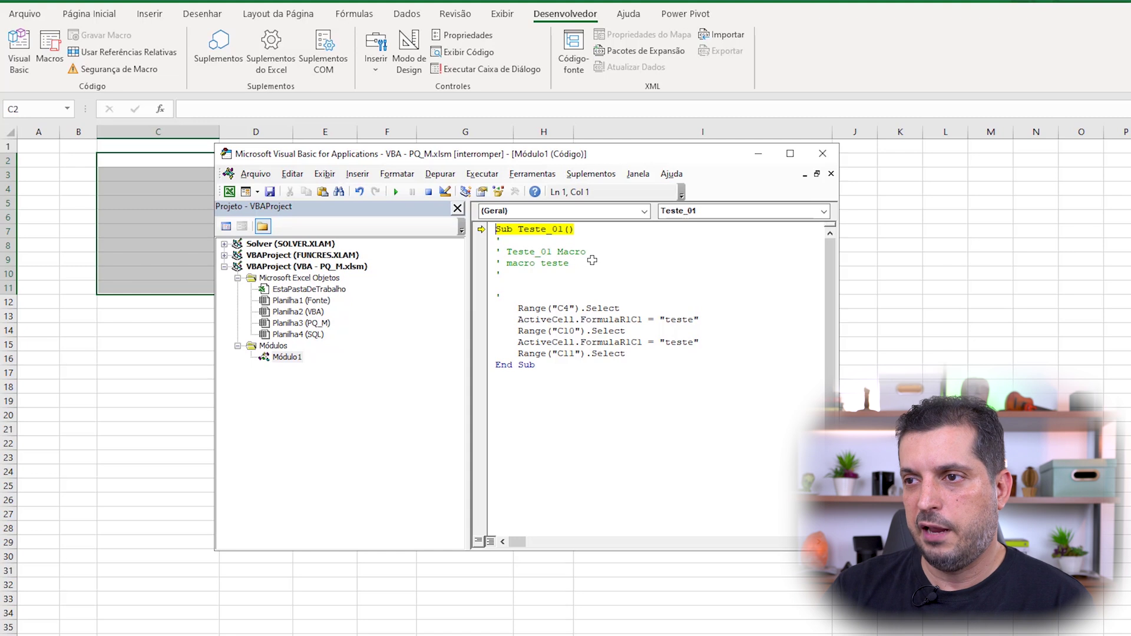
key(F8)
drag(606, 152, 765, 170)
mouse_move(732, 334)
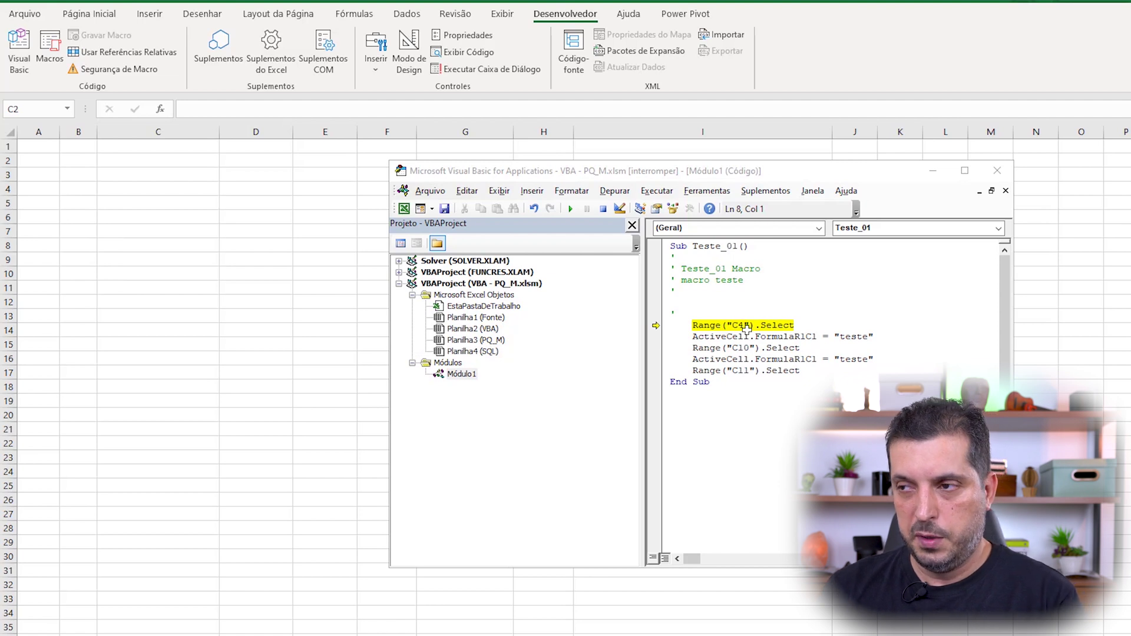
key(F8)
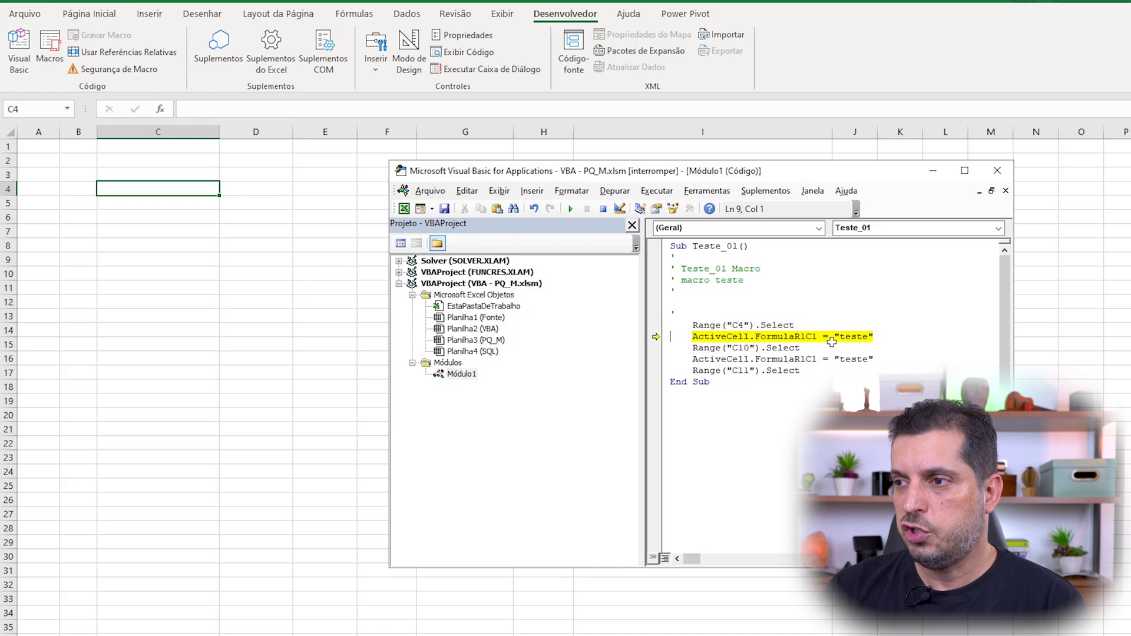
mouse_move(798, 337)
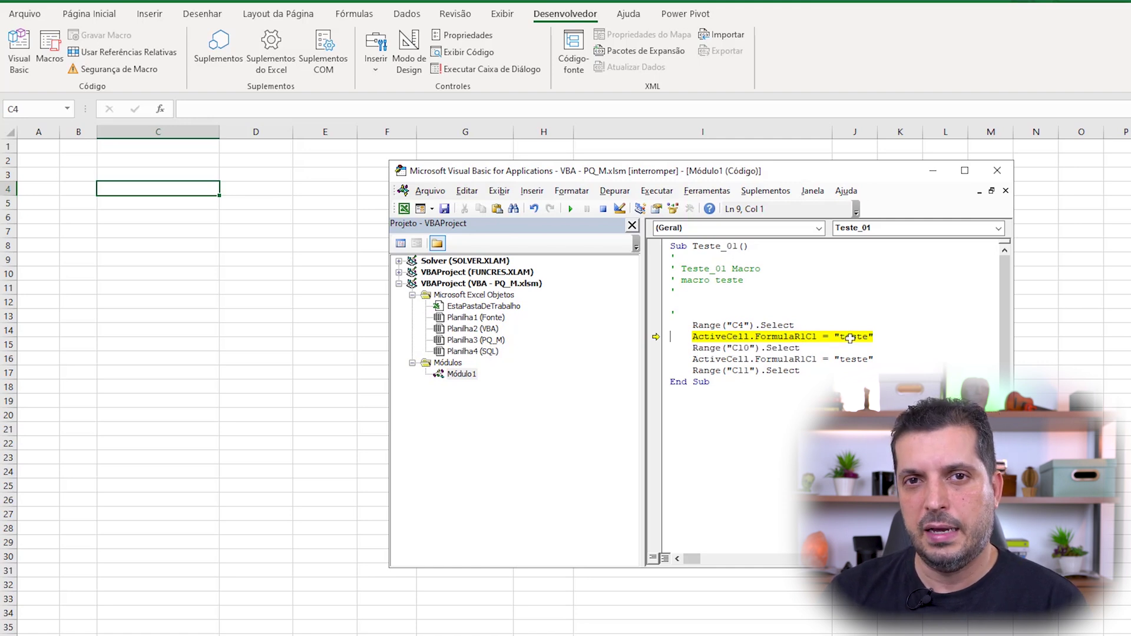
key(F8)
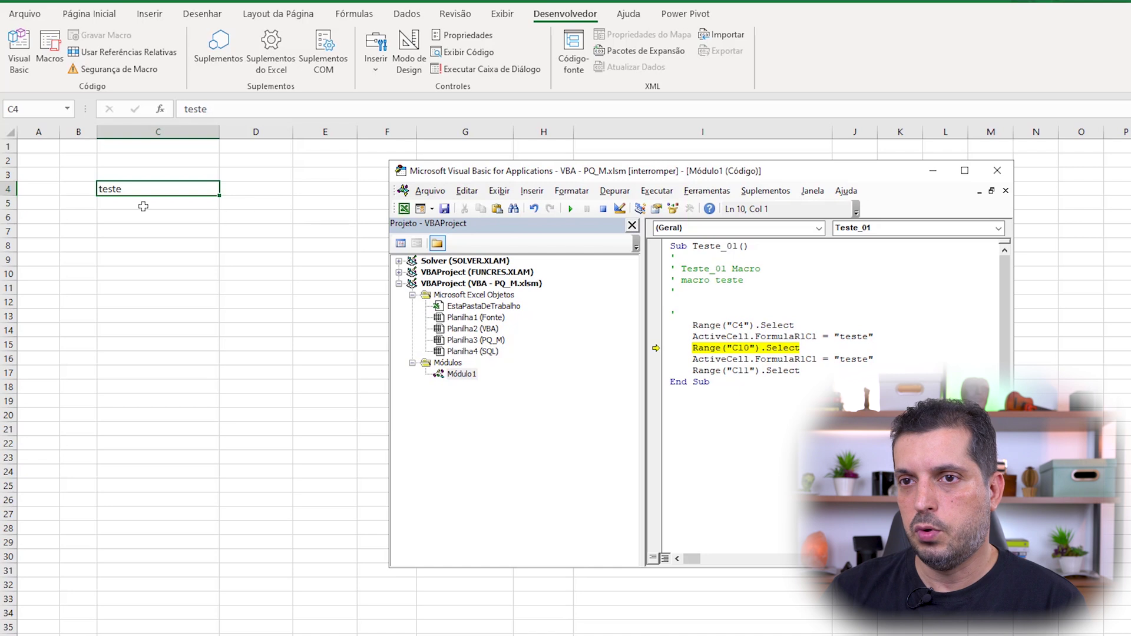
Shift the editor window slightly and step through the remaining Teste_01 lines, from selecting C10 to End Sub.
drag(808, 173, 757, 173)
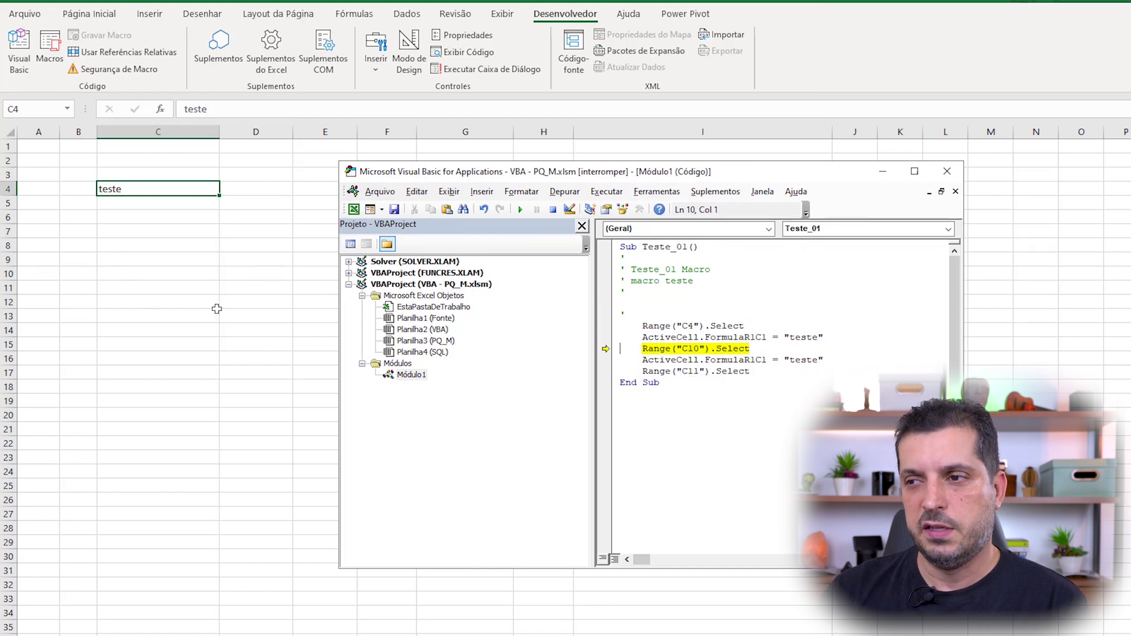
key(F8)
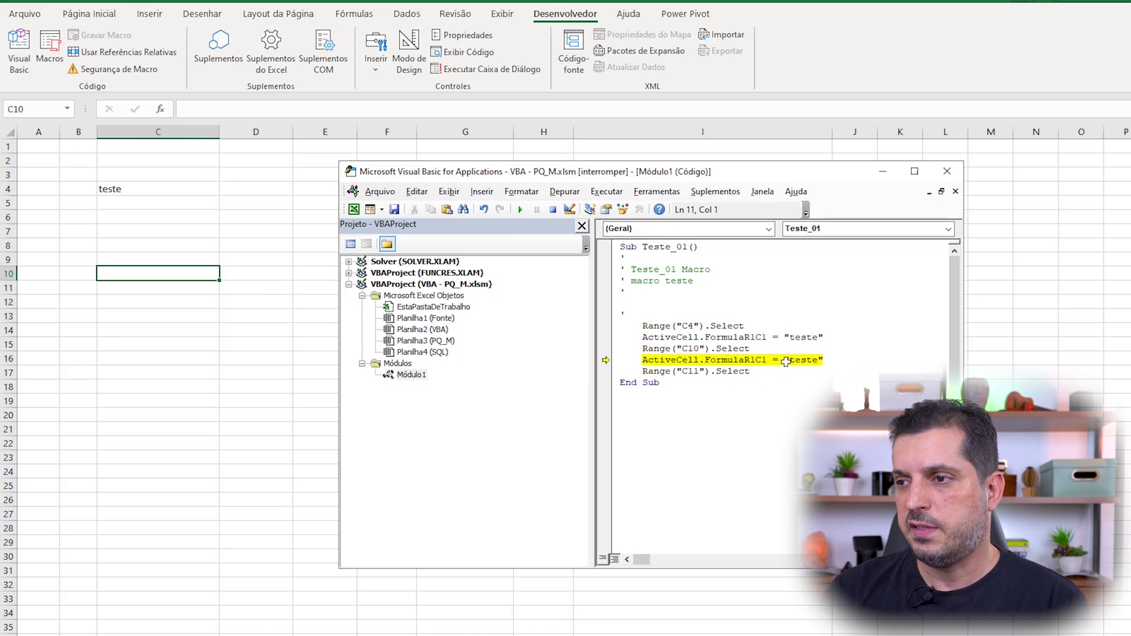
key(F8)
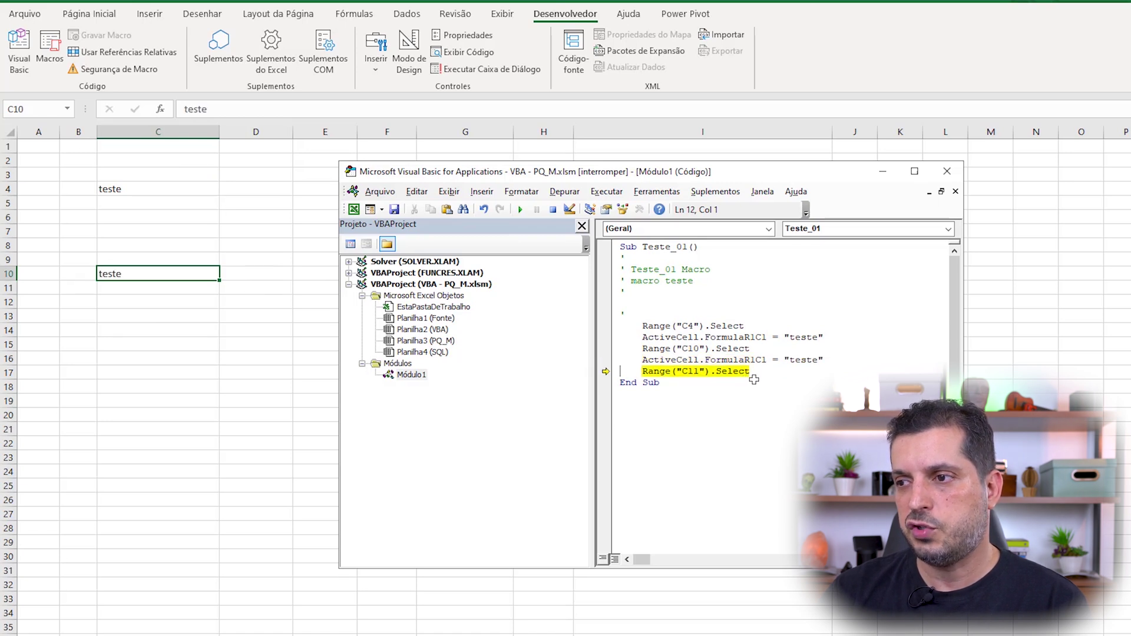
key(F8)
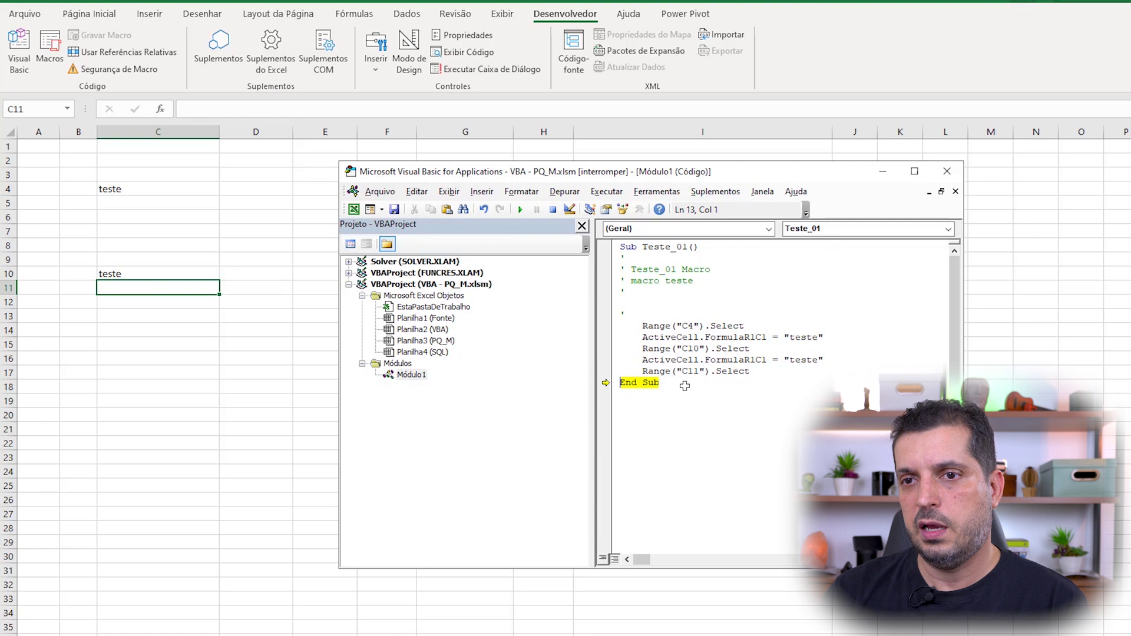
key(F8)
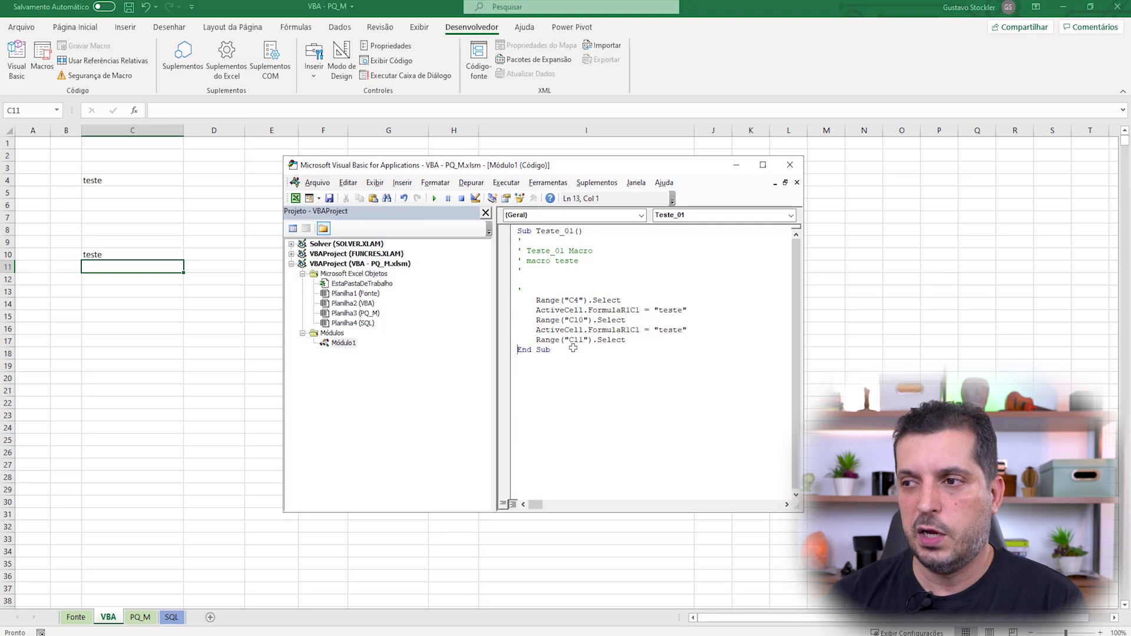
Delete all of the Teste_01 code and remove Módulo1 from the VBA project.
drag(571, 353, 515, 224)
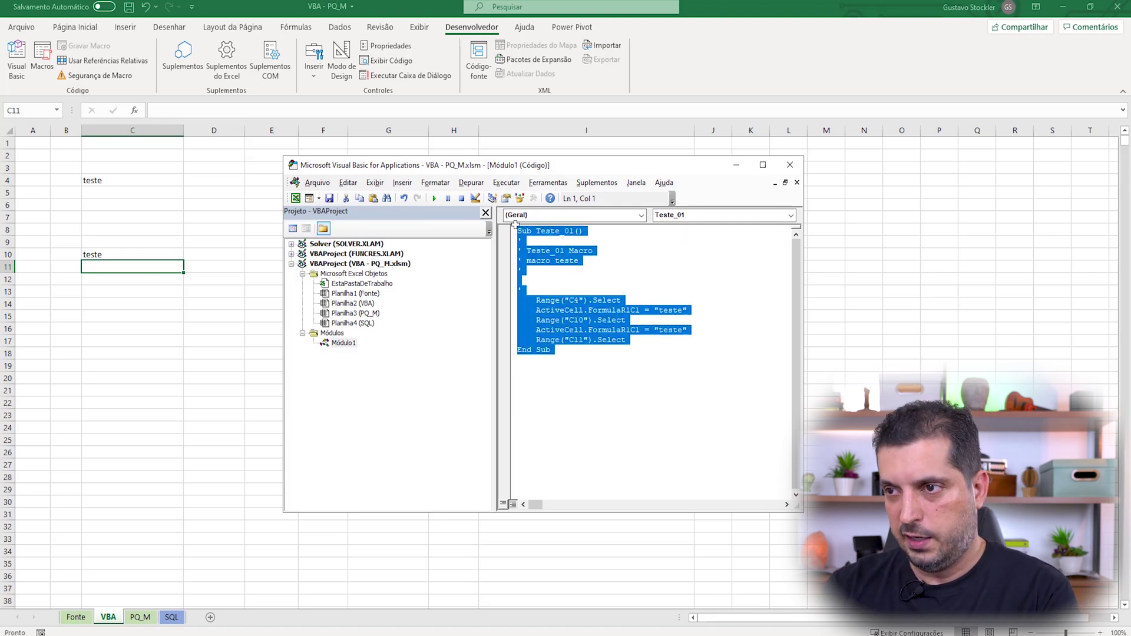
key(Delete)
right_click(350, 342)
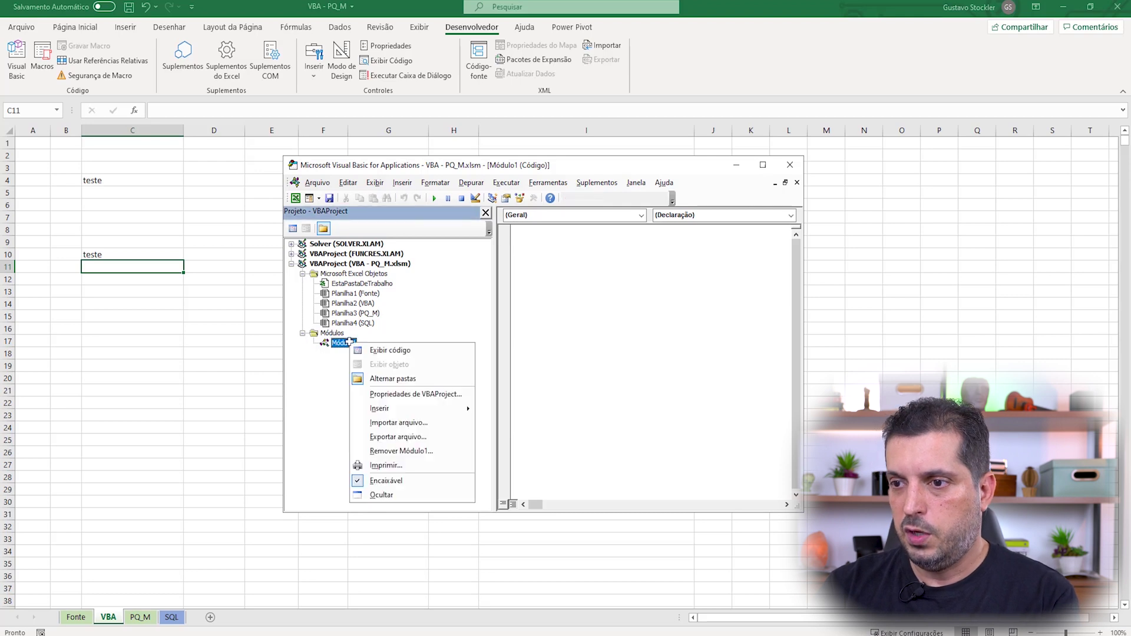
click(401, 450)
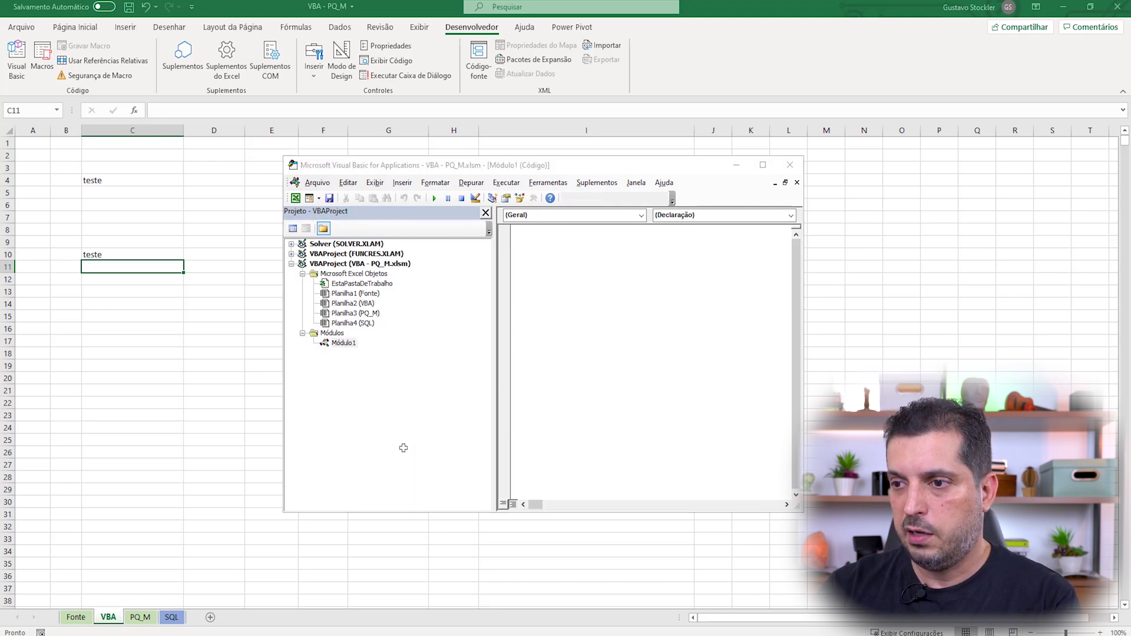
click(542, 370)
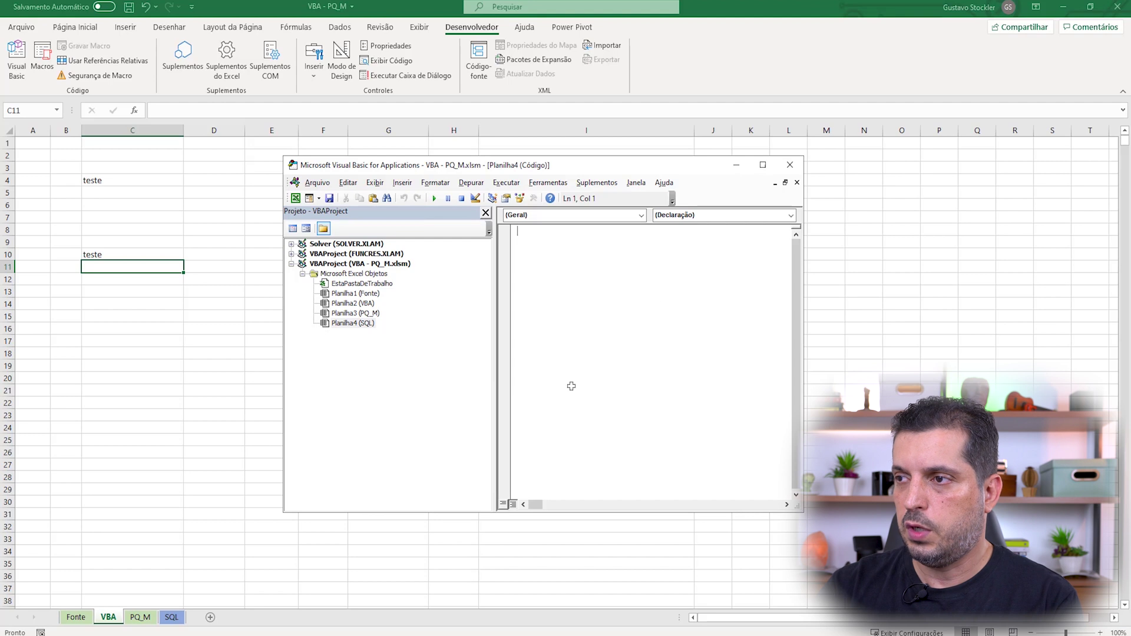
Close the Visual Basic editor and clear the range C3:C13 on the VBA sheet.
click(789, 165)
drag(118, 169, 126, 293)
key(Delete)
click(158, 498)
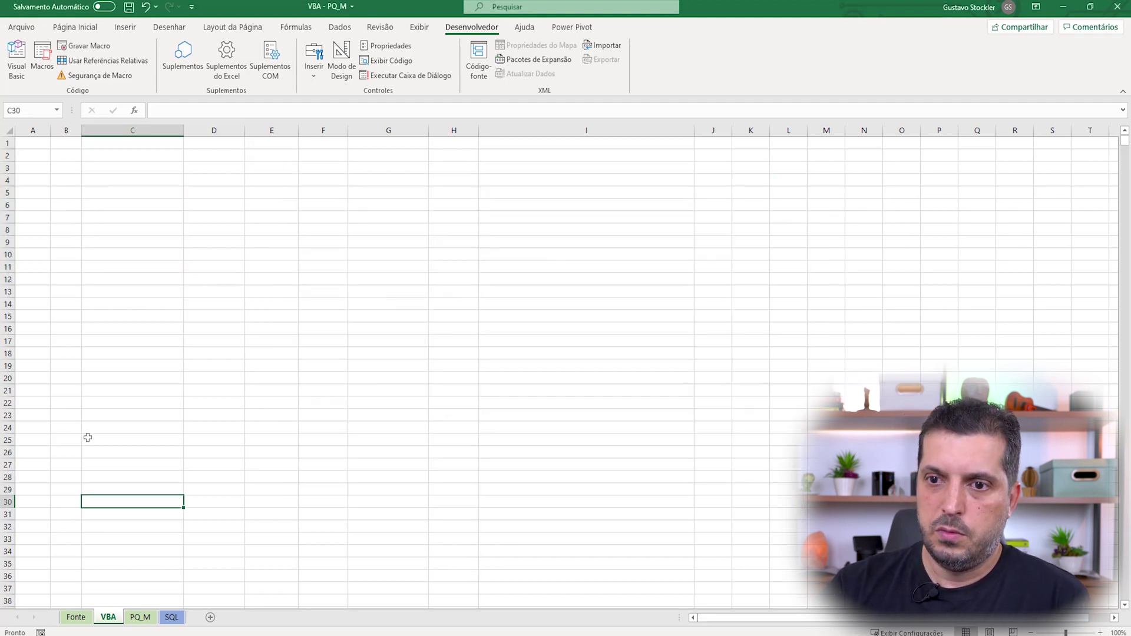
Copy all the cells of the Fonte sheet.
click(80, 614)
click(247, 389)
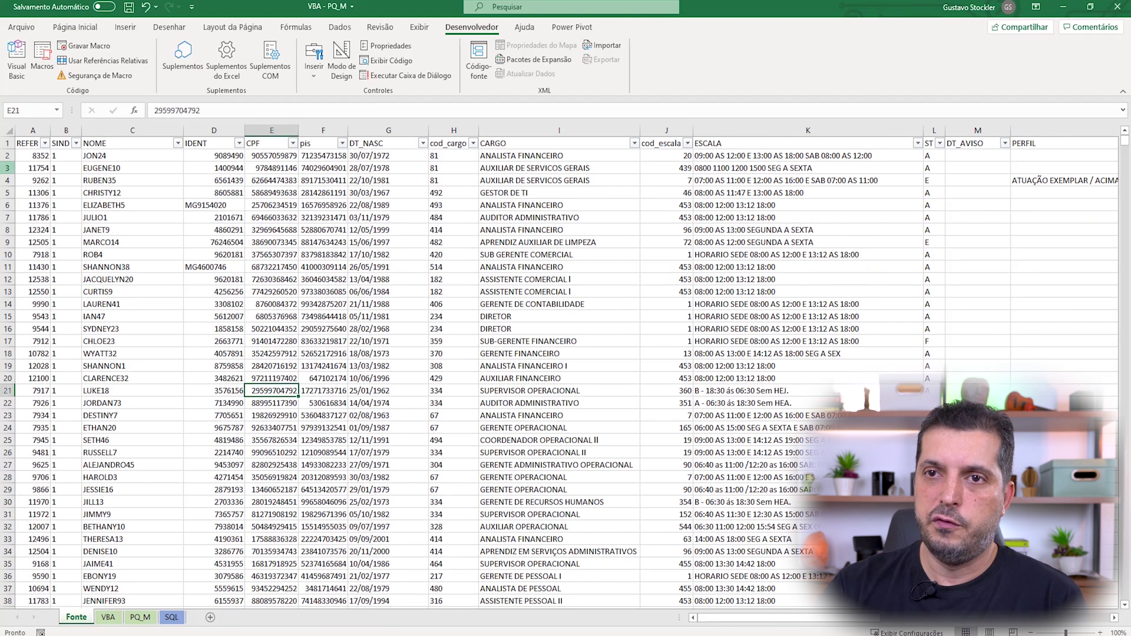
click(9, 127)
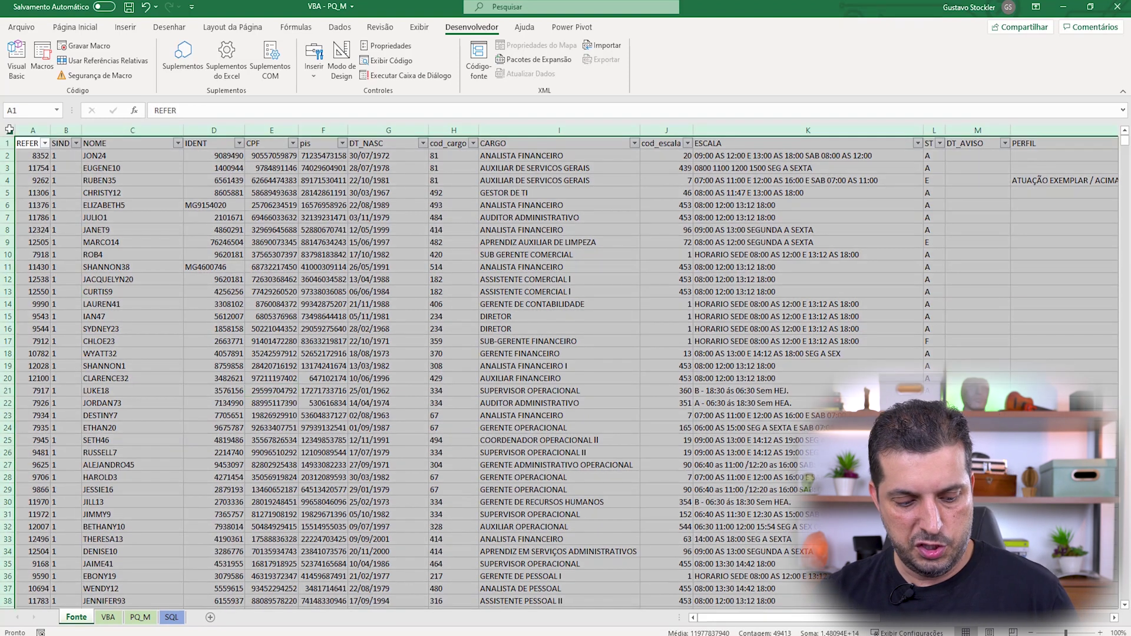
key(ctrl+c)
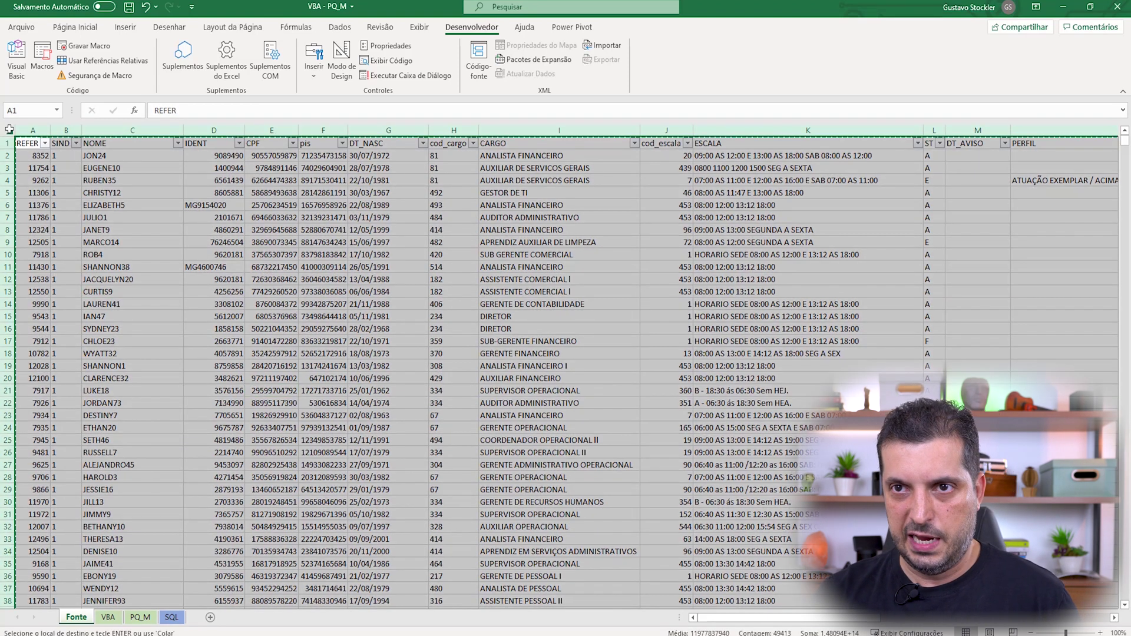
Paste the copied data over the entire VBA sheet and turn on filters for its header row.
click(107, 617)
click(10, 128)
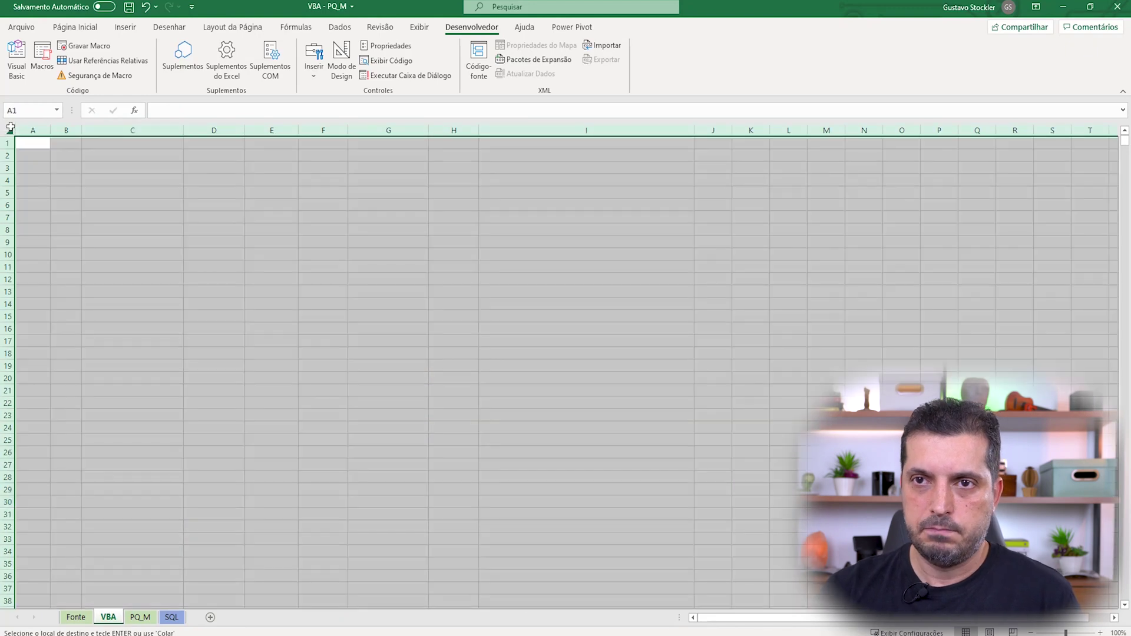
key(ctrl+v)
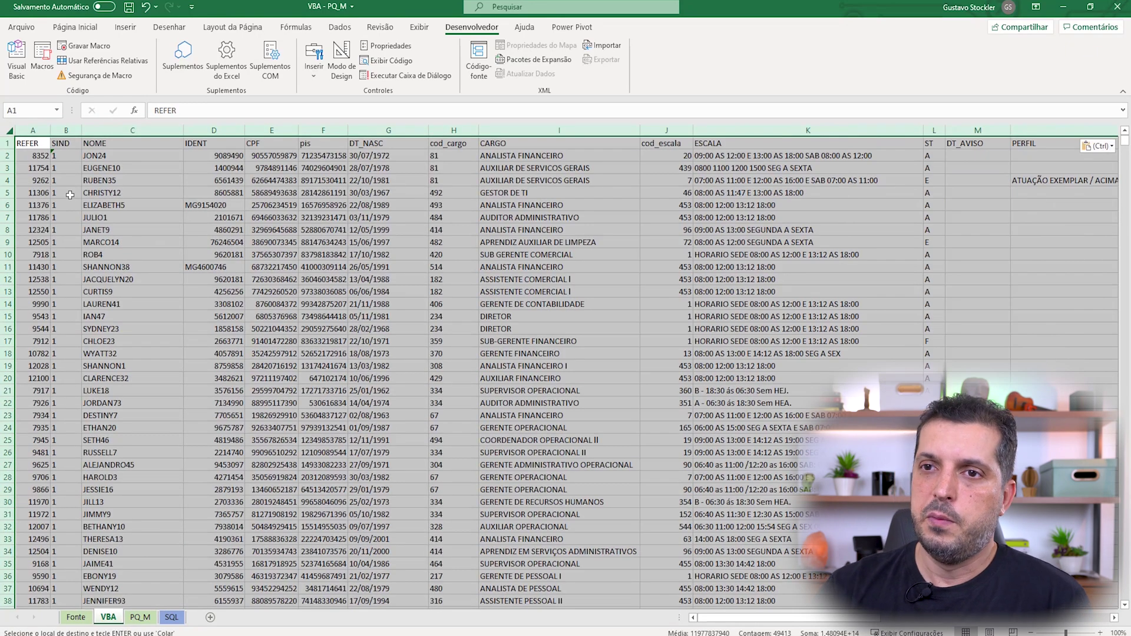
click(69, 194)
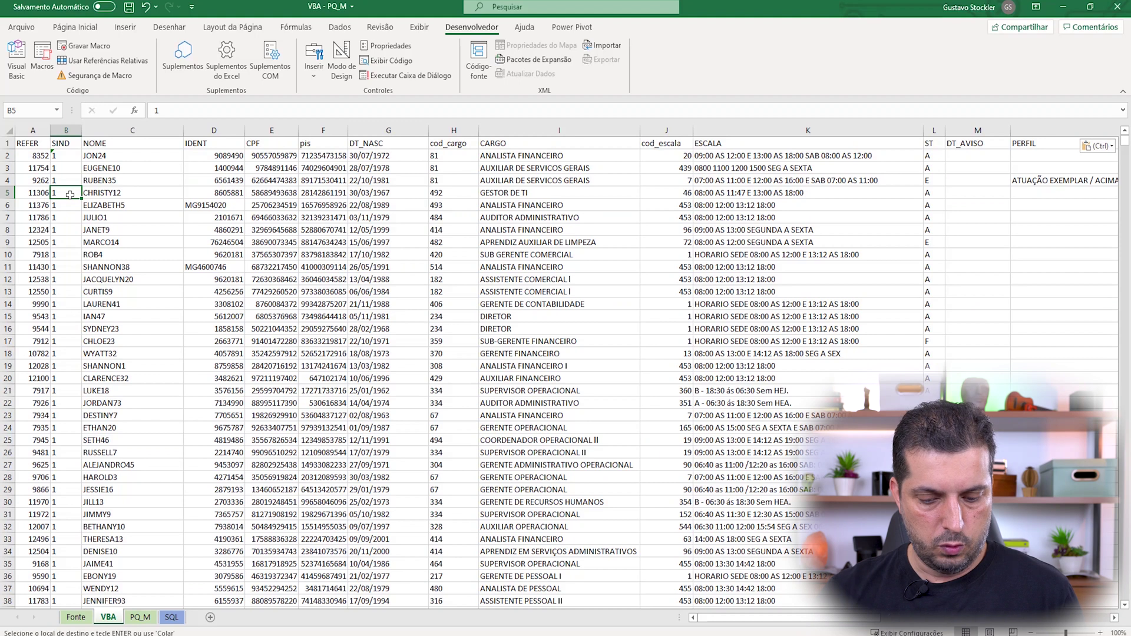
key(ctrl+shift+l)
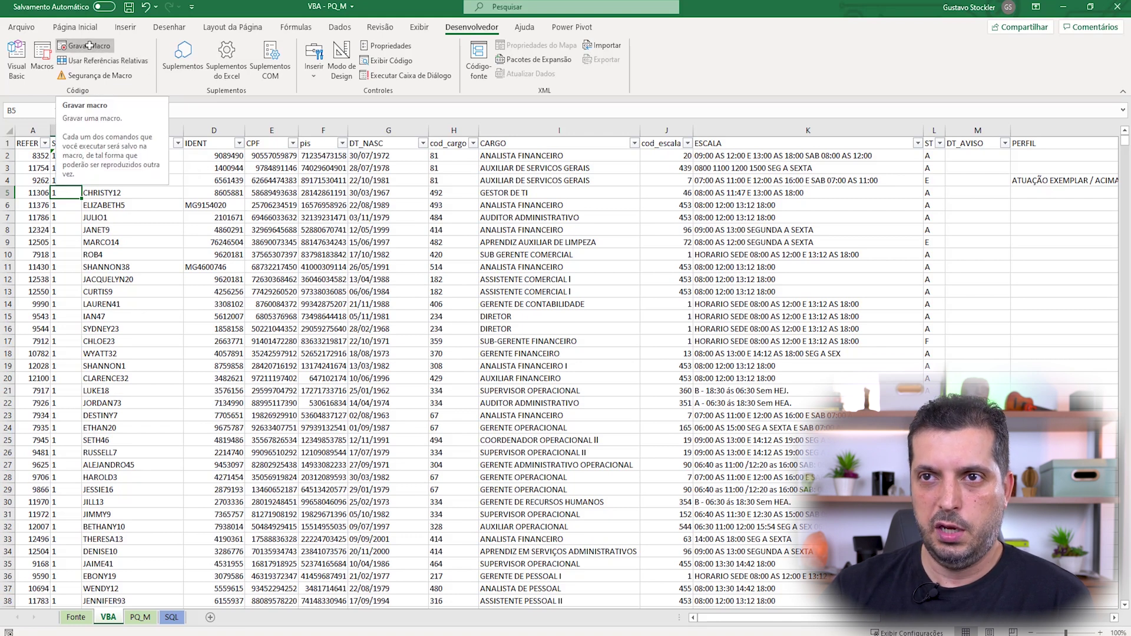
Start recording a macro named Tipo_Alterado_Funcionário with the description "Macro Tipo Alterado", stored in this workbook.
click(89, 45)
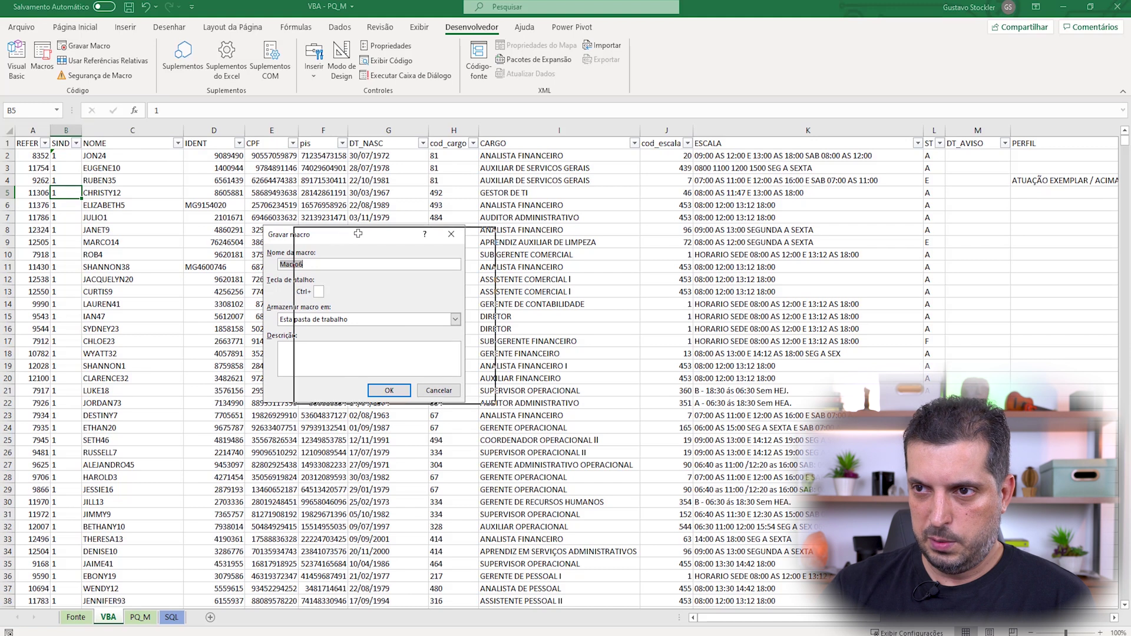
text(Tipo_Alterado_Funcionári)
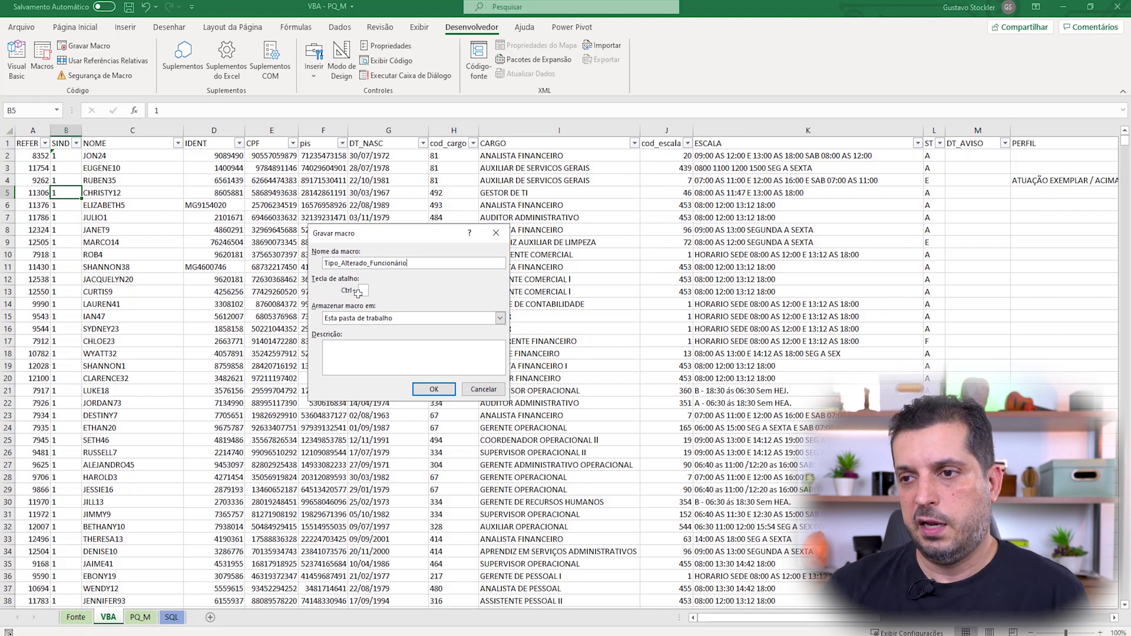
click(351, 351)
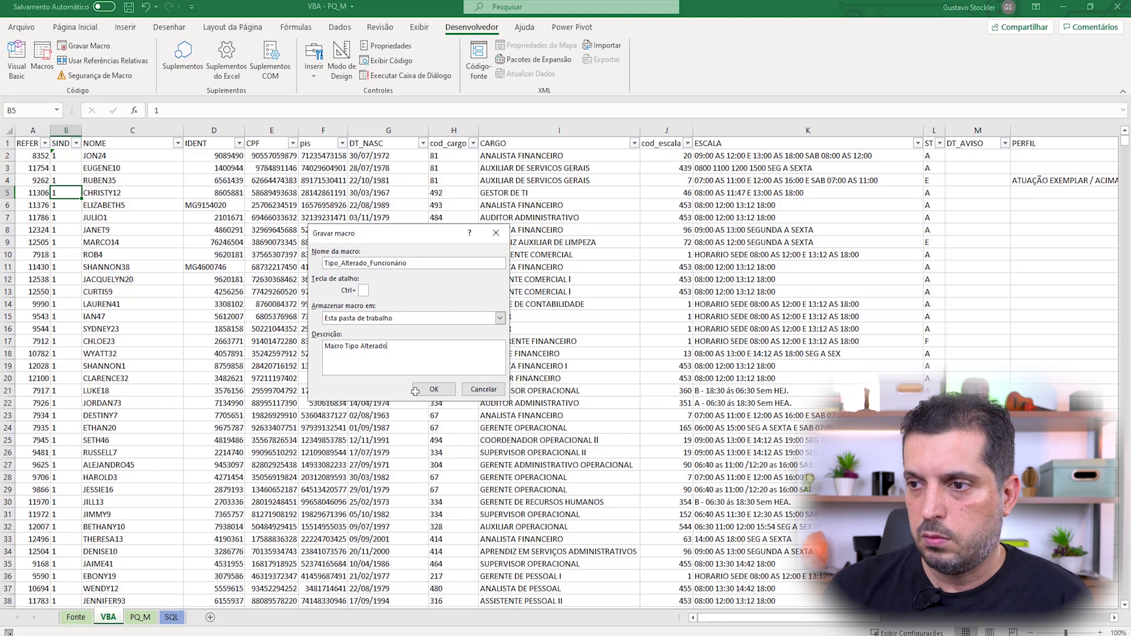
click(443, 385)
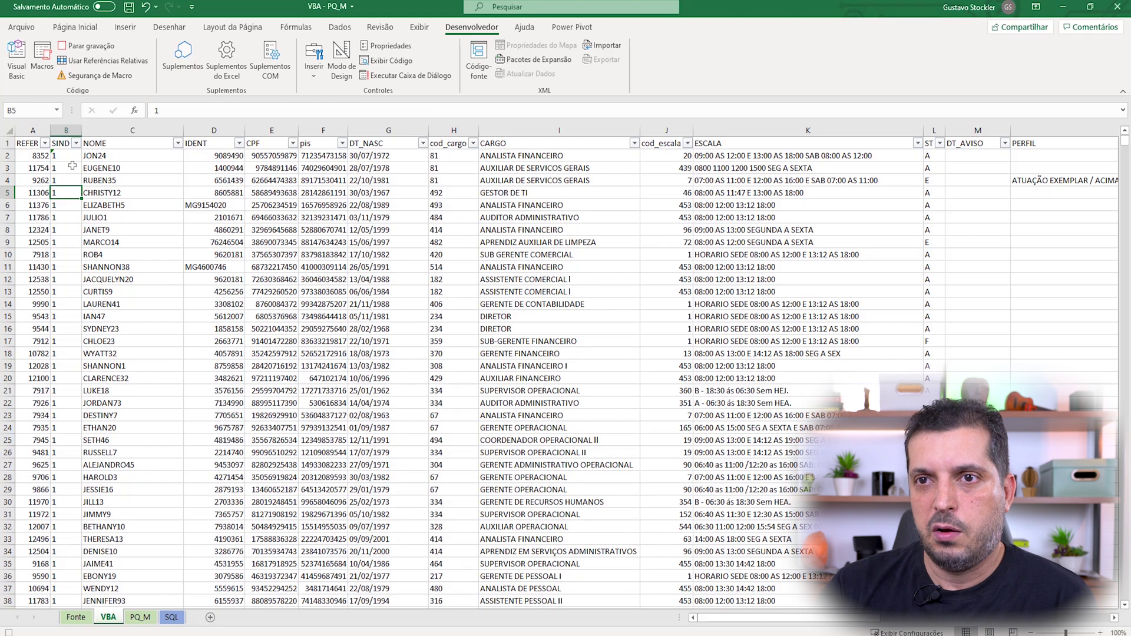
Format column B (SIND) with the Número category and zero decimal places.
click(63, 131)
right_click(63, 131)
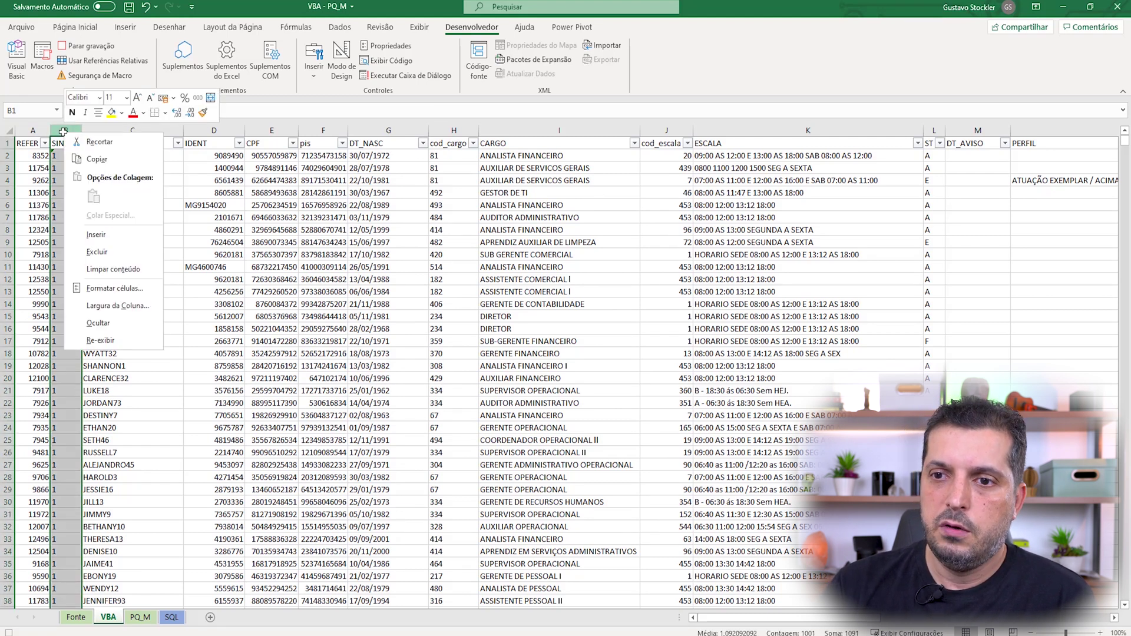
click(106, 285)
drag(118, 130, 222, 155)
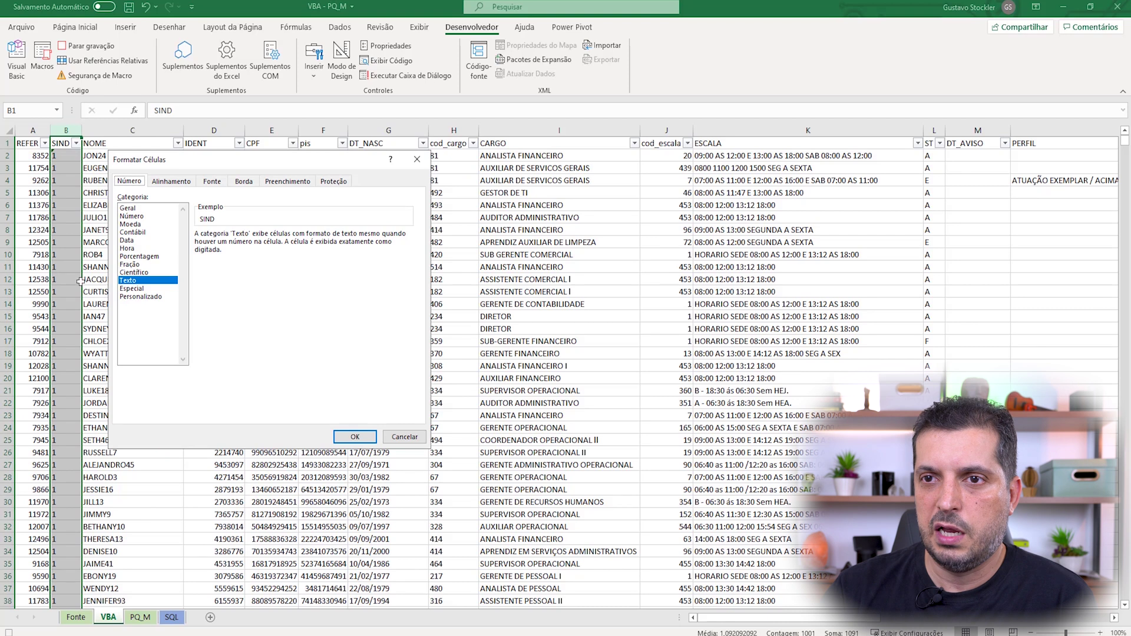
click(135, 216)
click(274, 238)
click(274, 238)
click(356, 435)
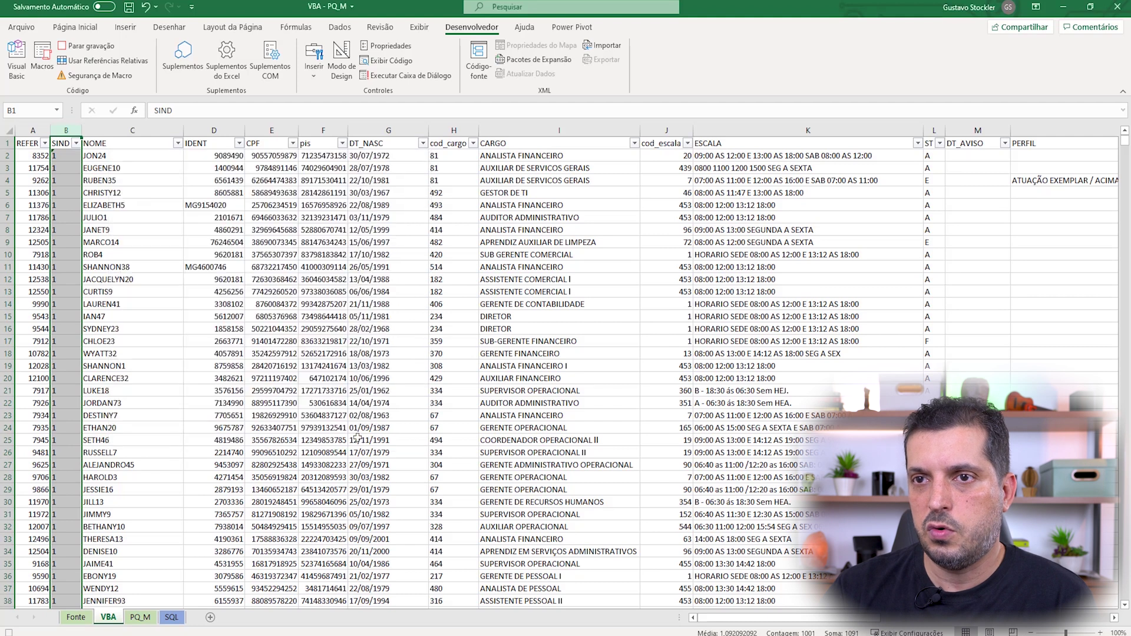
Format columns C through F (NOME, IDENT, CPF and pis) with the Texto category.
click(111, 131)
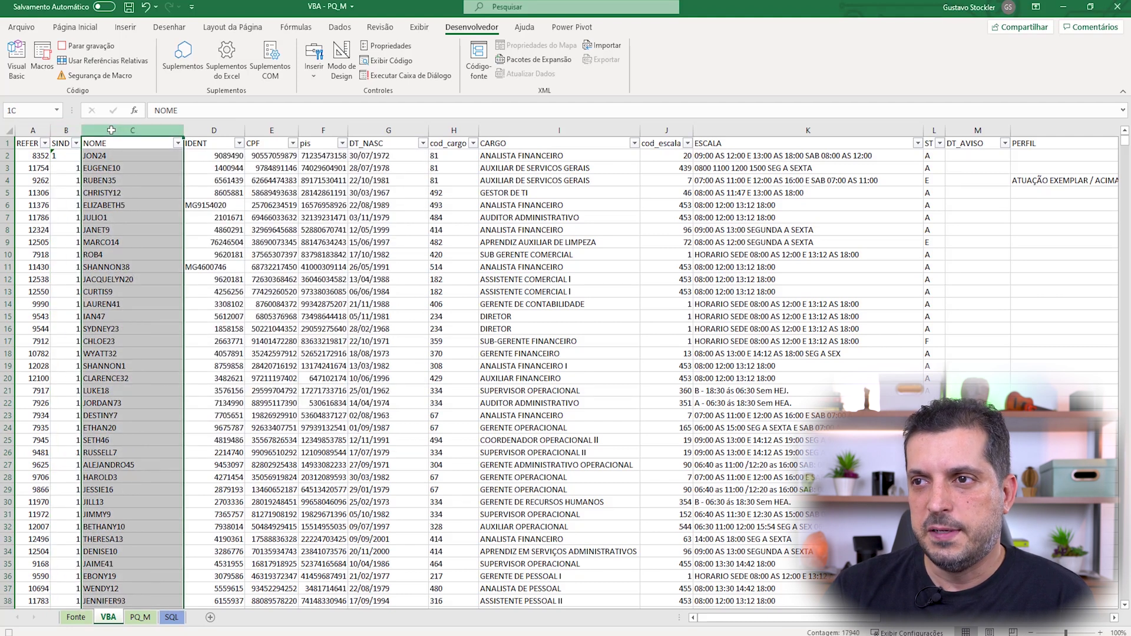
drag(110, 130, 313, 130)
right_click(318, 131)
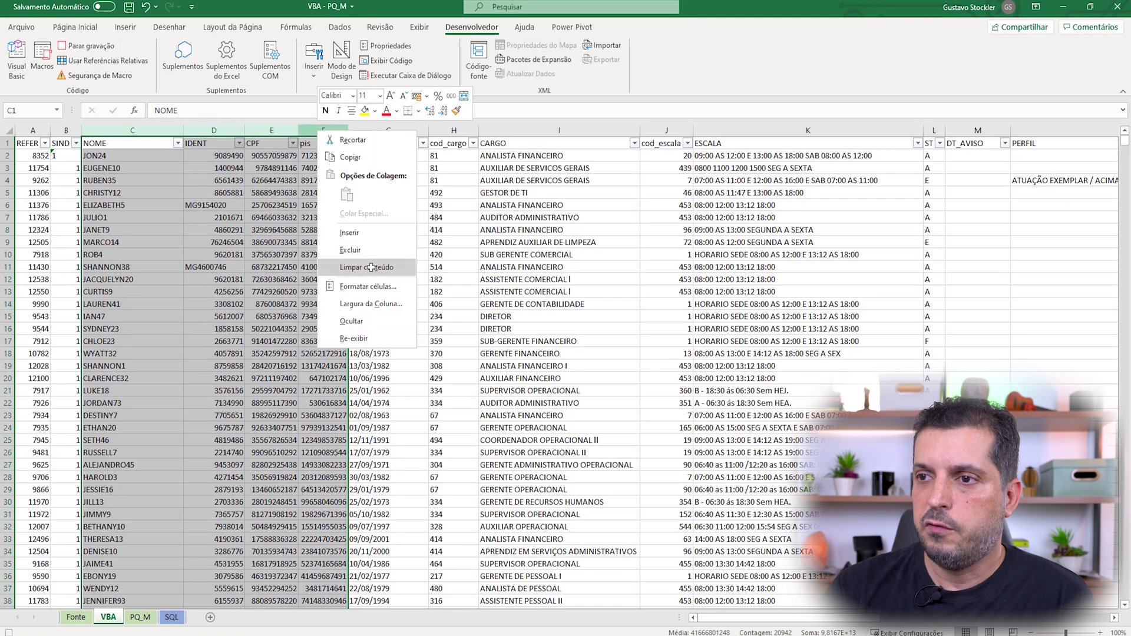
click(368, 287)
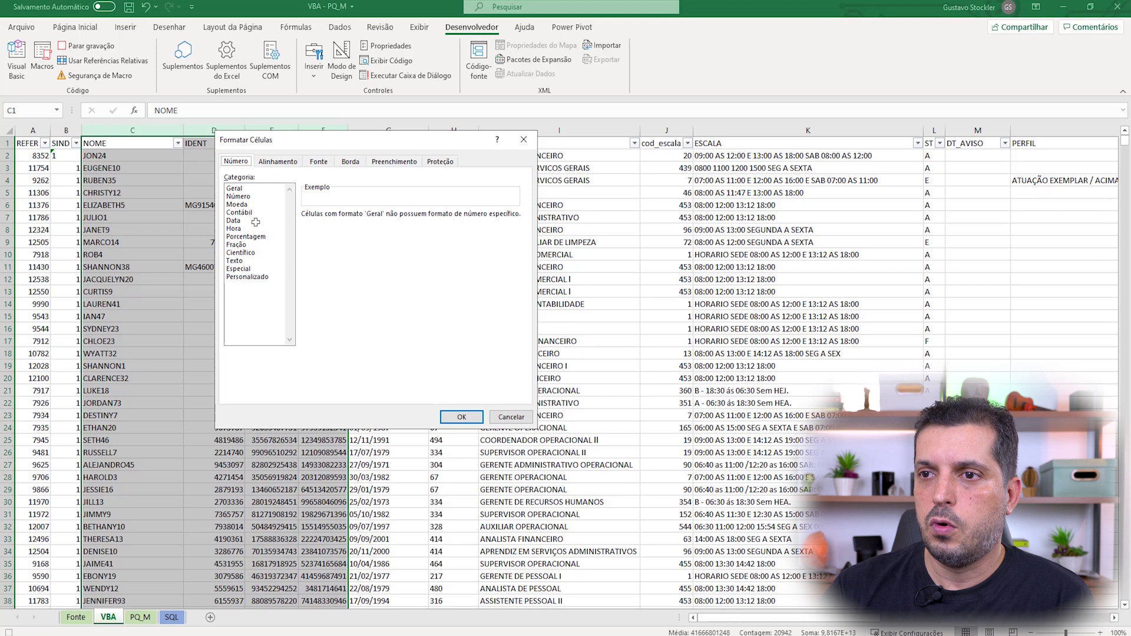
click(235, 261)
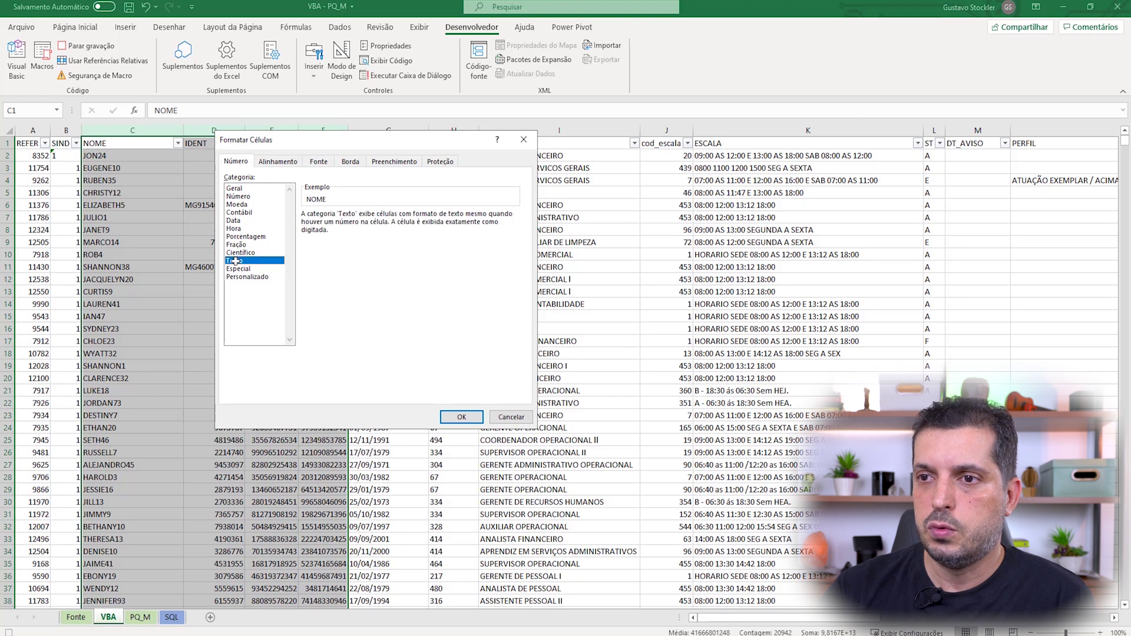
click(460, 416)
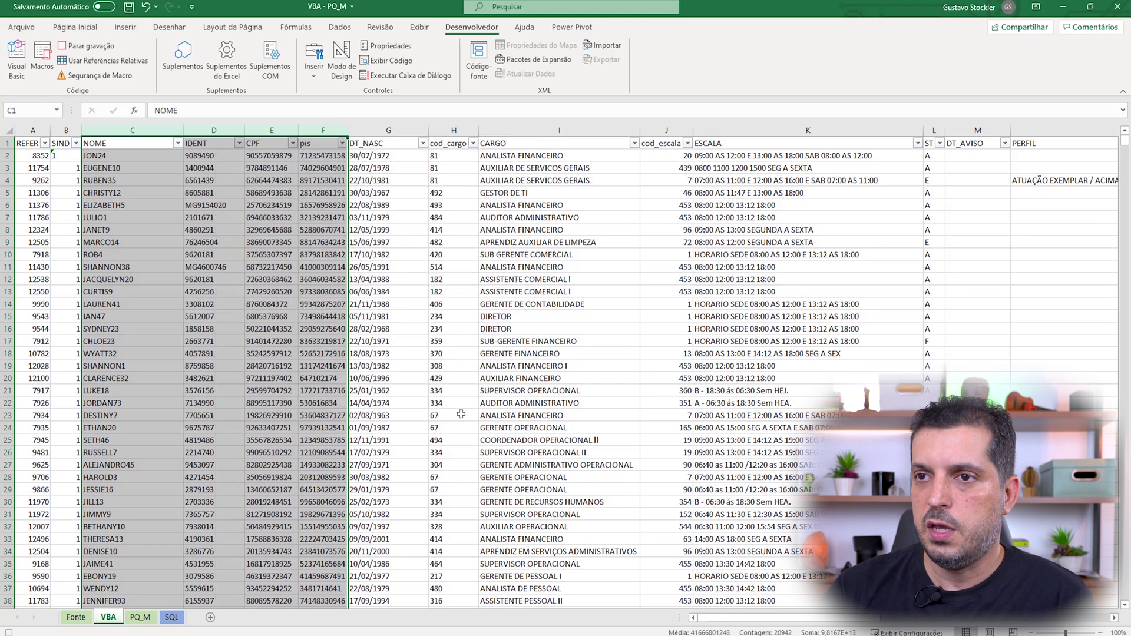
Format column G (DT_NASC) with the Data category, using the *14/03/2012 type.
click(379, 132)
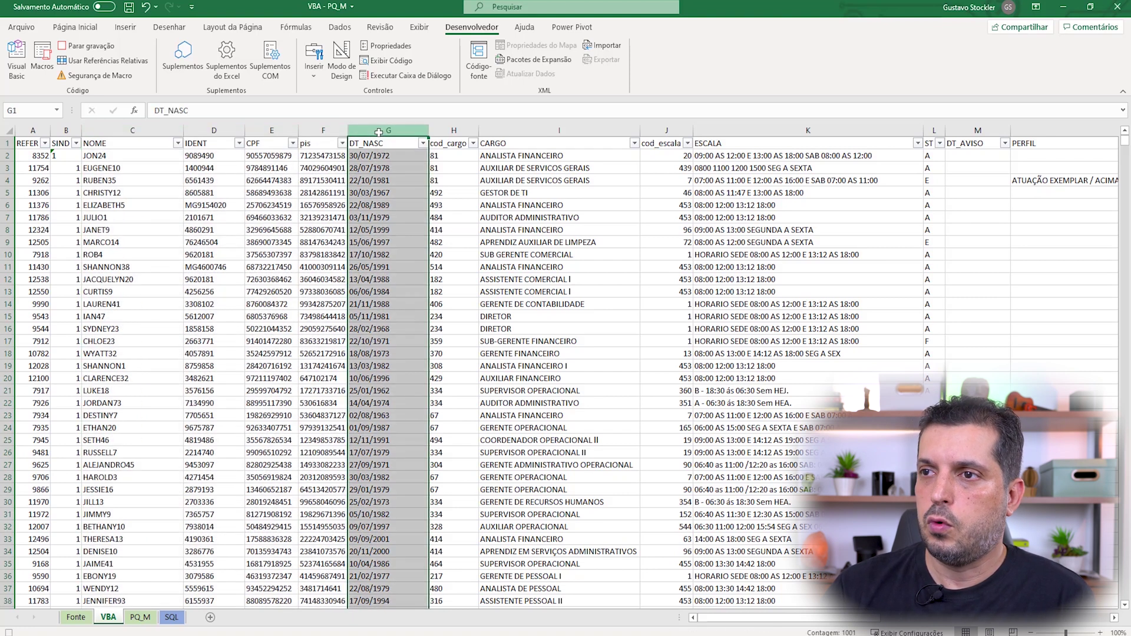
right_click(379, 131)
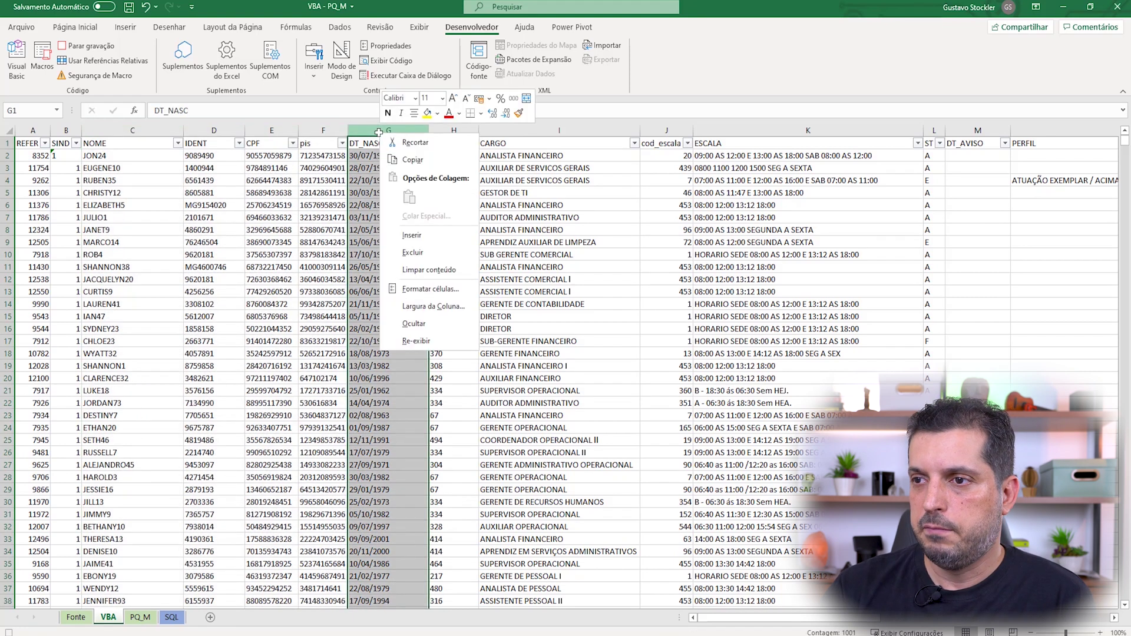
click(437, 289)
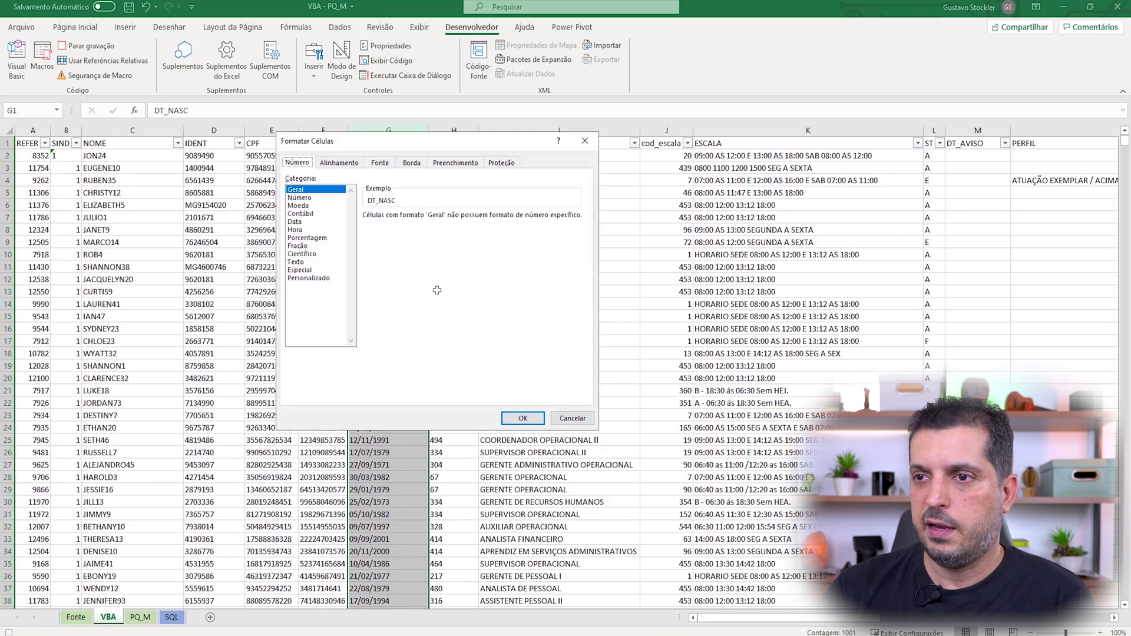
click(293, 221)
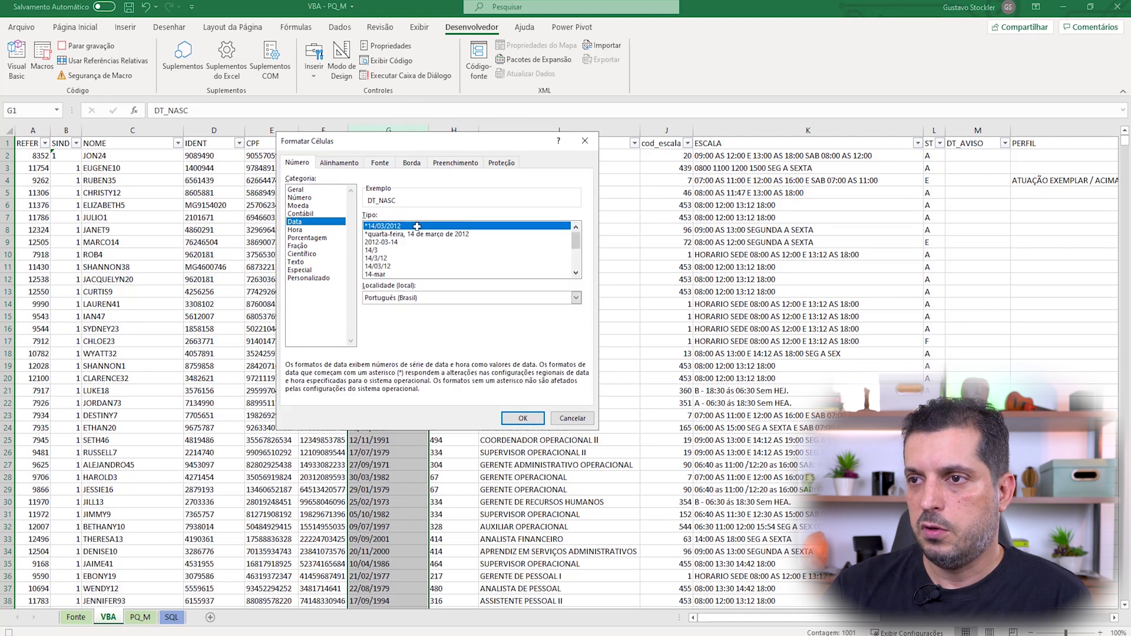
click(522, 418)
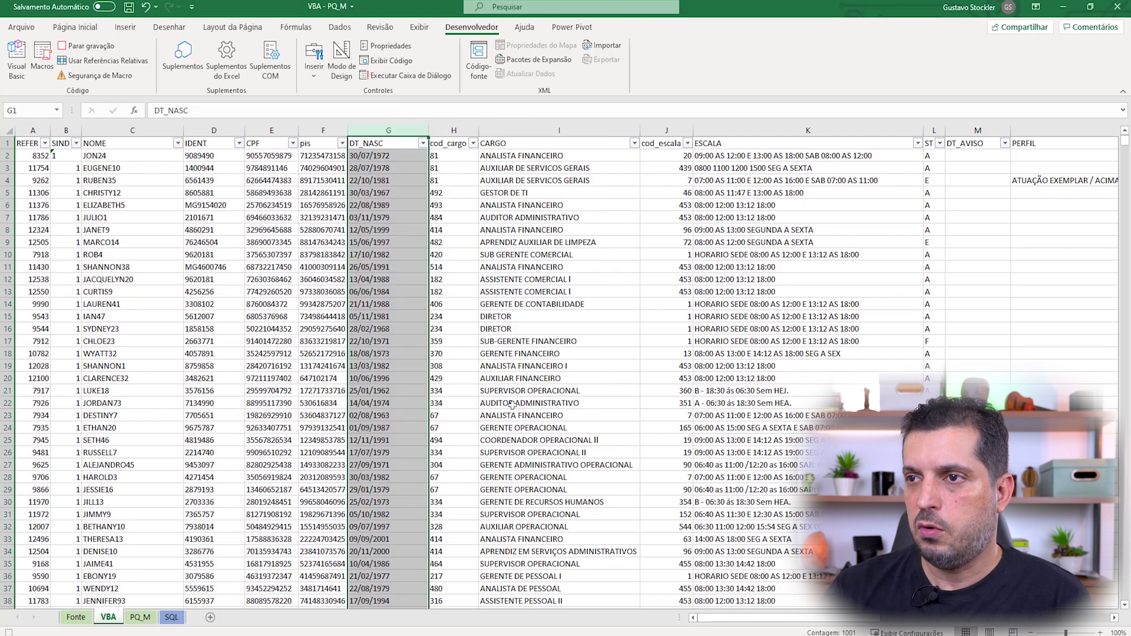
Re-enter the existing date in cell G2 so that Excel applies the date format to it.
click(404, 155)
double_click(403, 154)
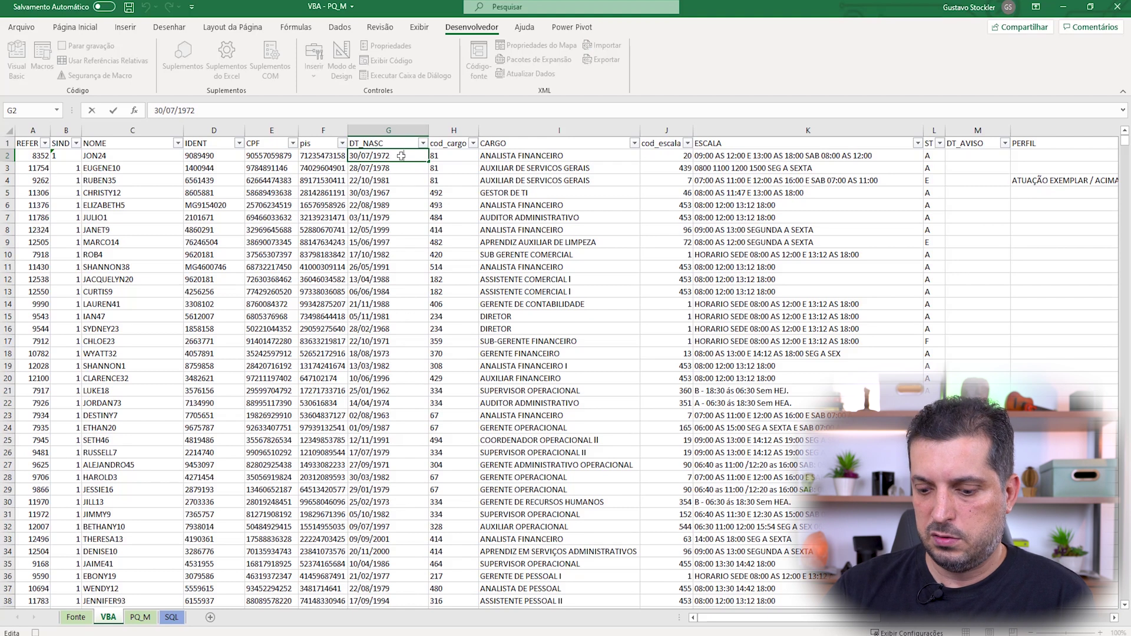
key(Return)
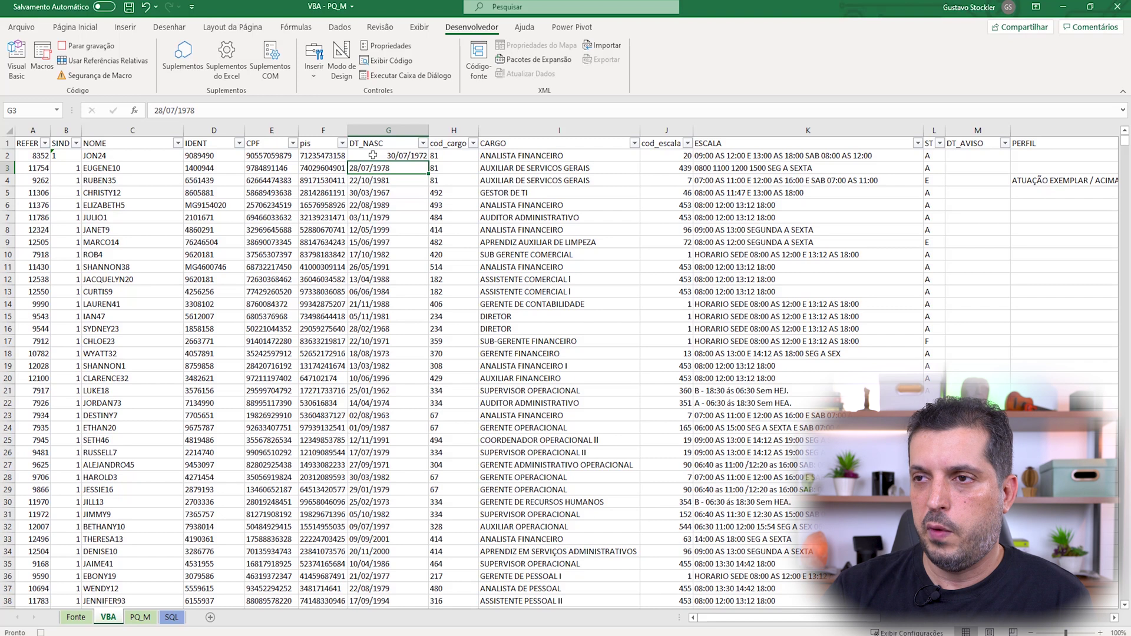
Format column H (cod_cargo) with the Número category and zero decimal places.
click(449, 131)
right_click(448, 131)
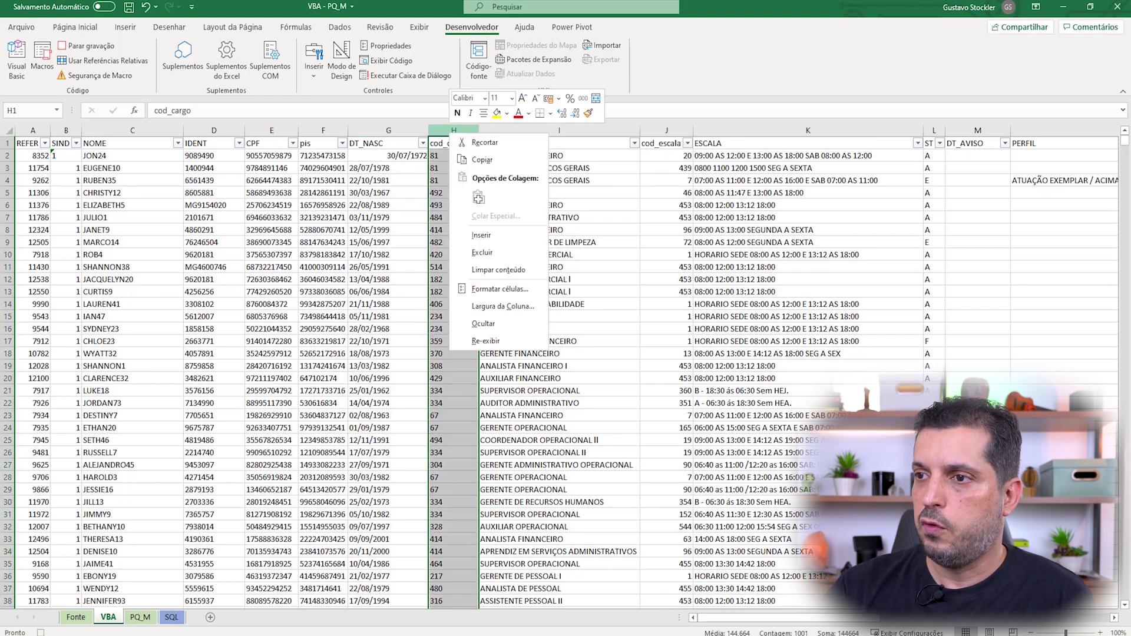
click(495, 287)
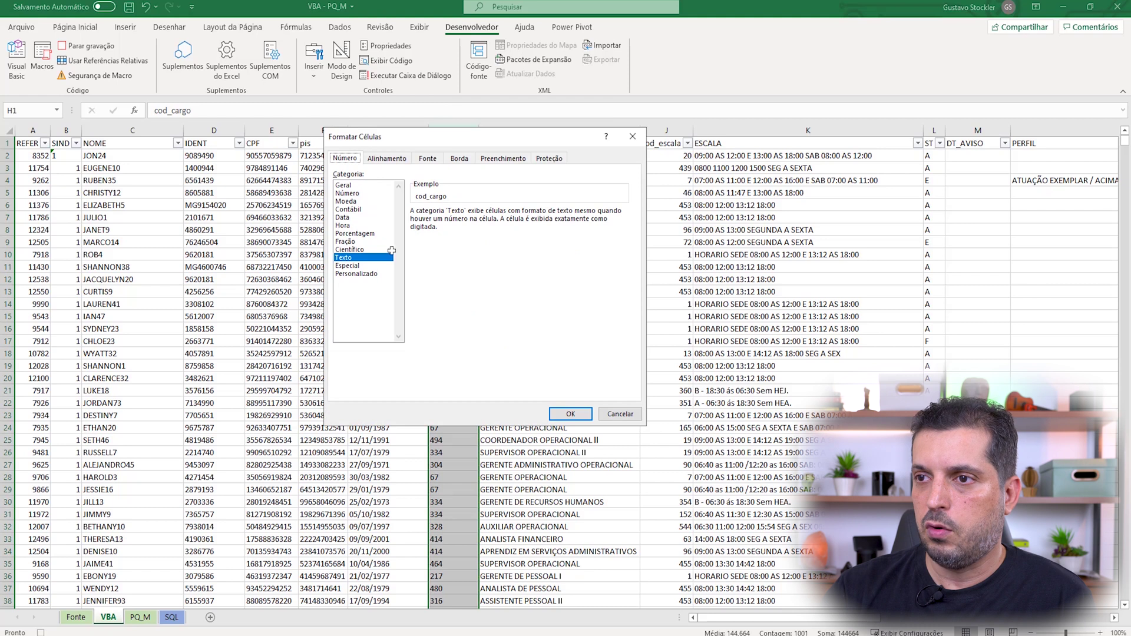
click(347, 194)
double_click(491, 216)
click(571, 412)
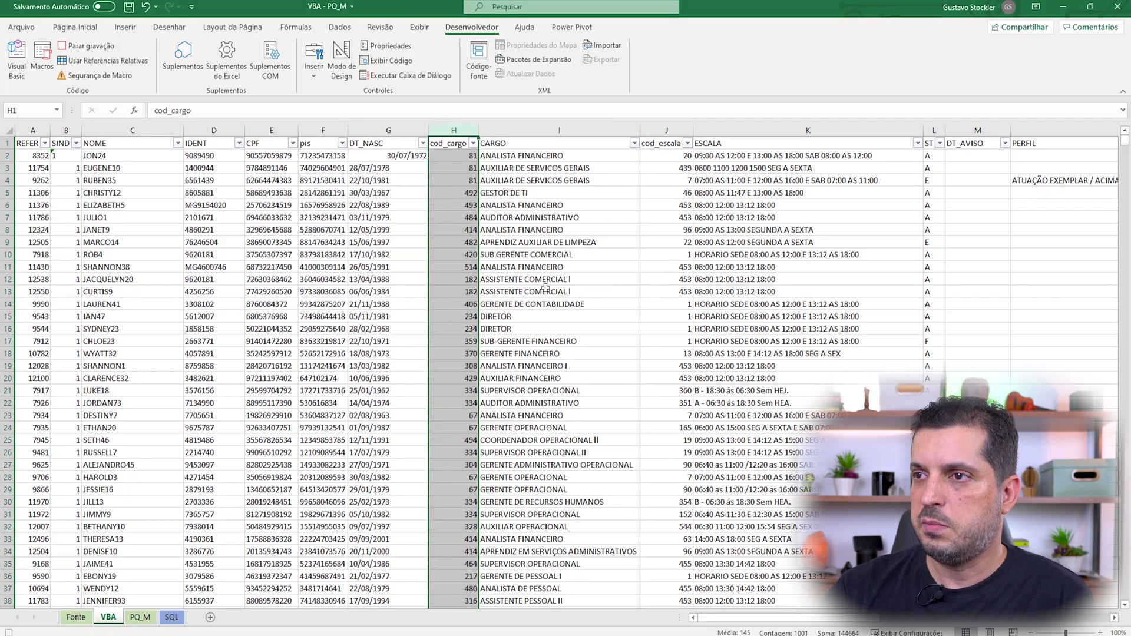
Format column I (CARGO) with the Texto category.
click(510, 131)
right_click(510, 131)
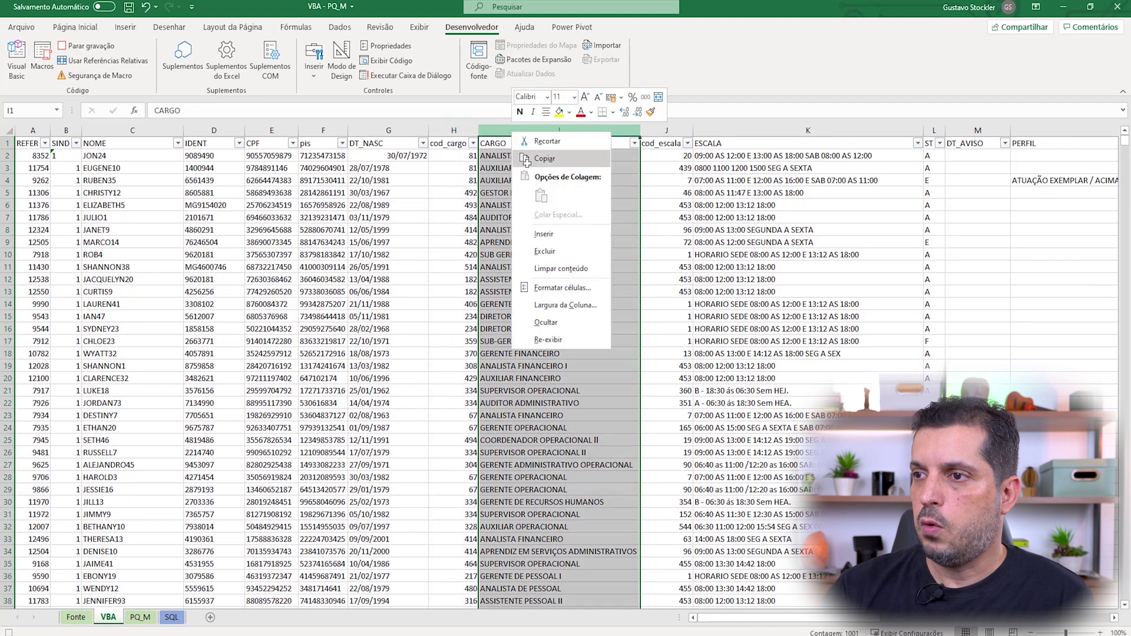
click(554, 287)
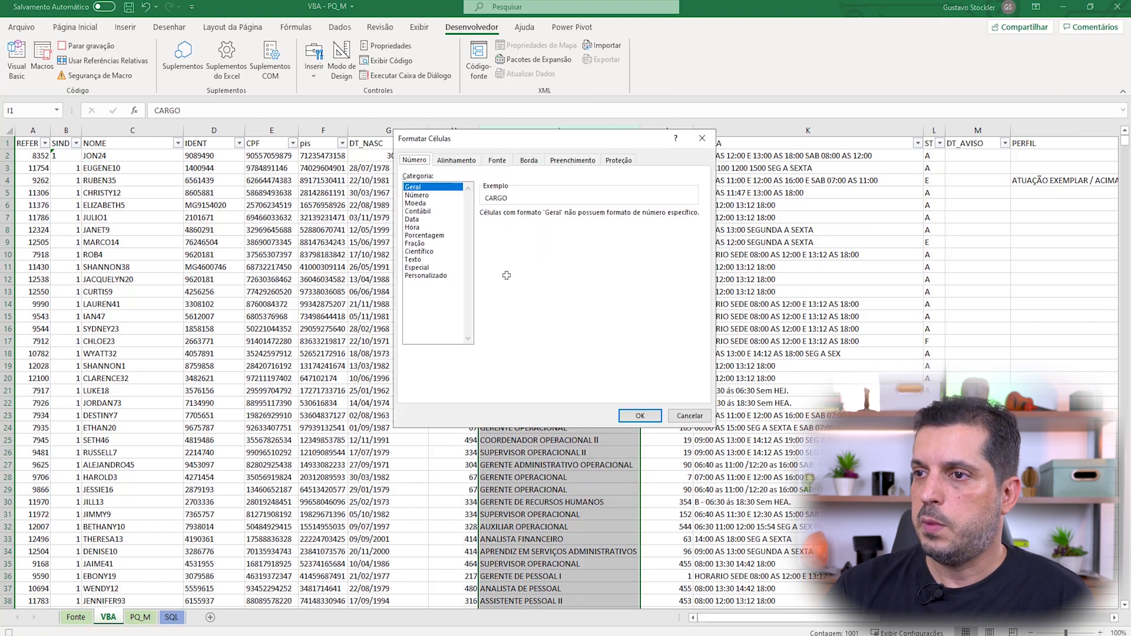
click(418, 259)
click(639, 414)
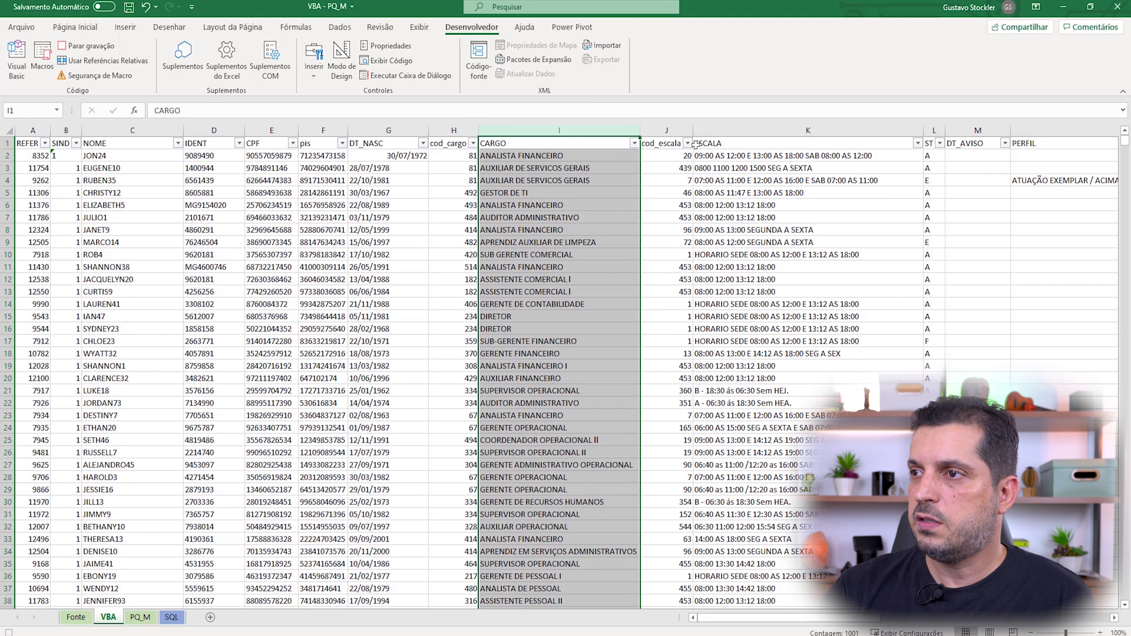
Delete every column from J (cod_escala) through the last filled column of the VBA sheet.
click(663, 130)
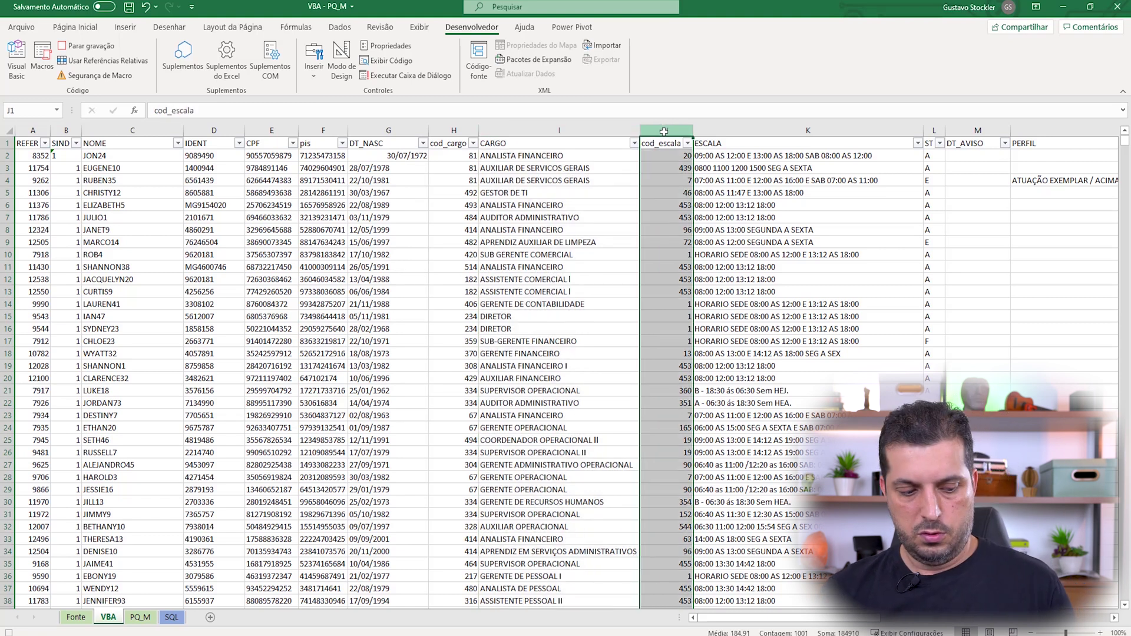
key(ctrl+shift+Right)
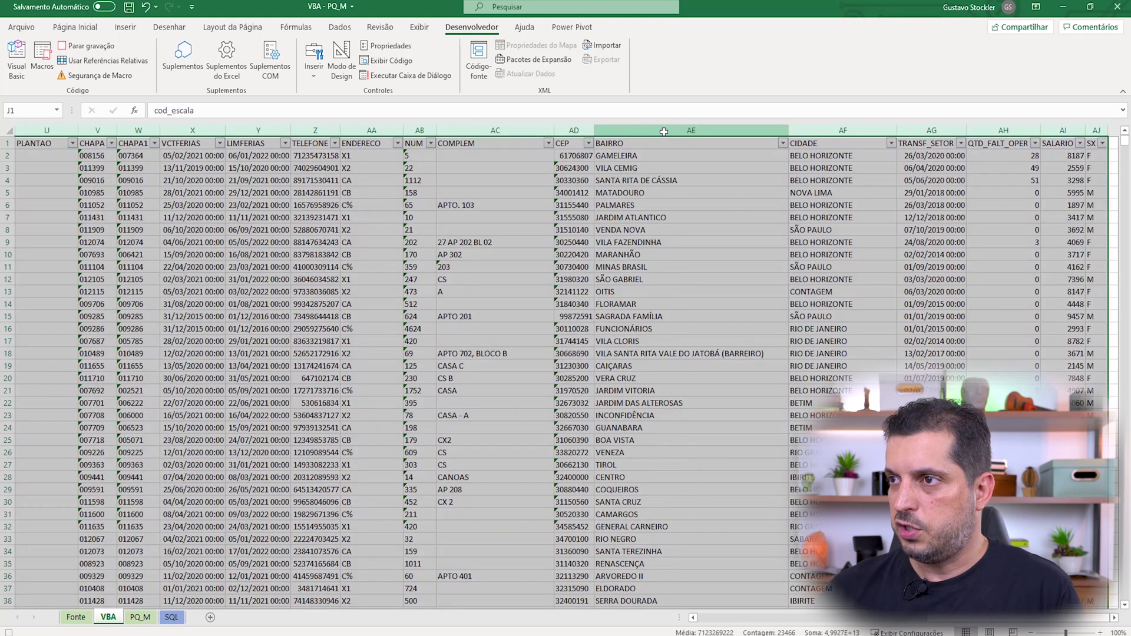
right_click(664, 130)
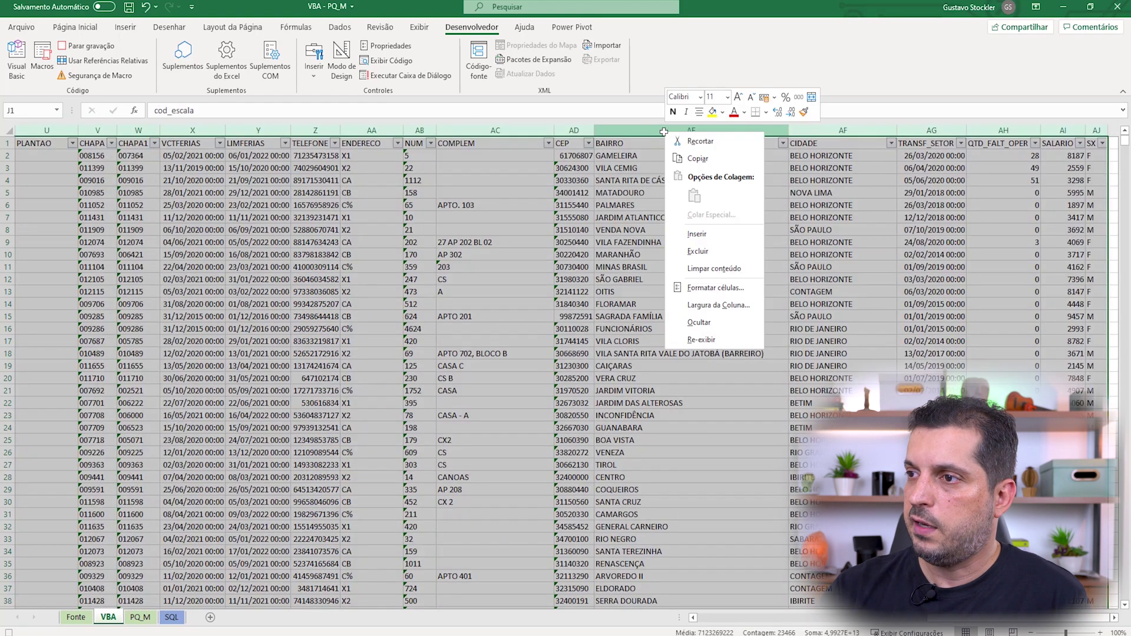
click(694, 250)
drag(786, 617, 749, 617)
Select cell A1 to finish the macro recording, and check for the recorded macro in the macro list.
click(23, 145)
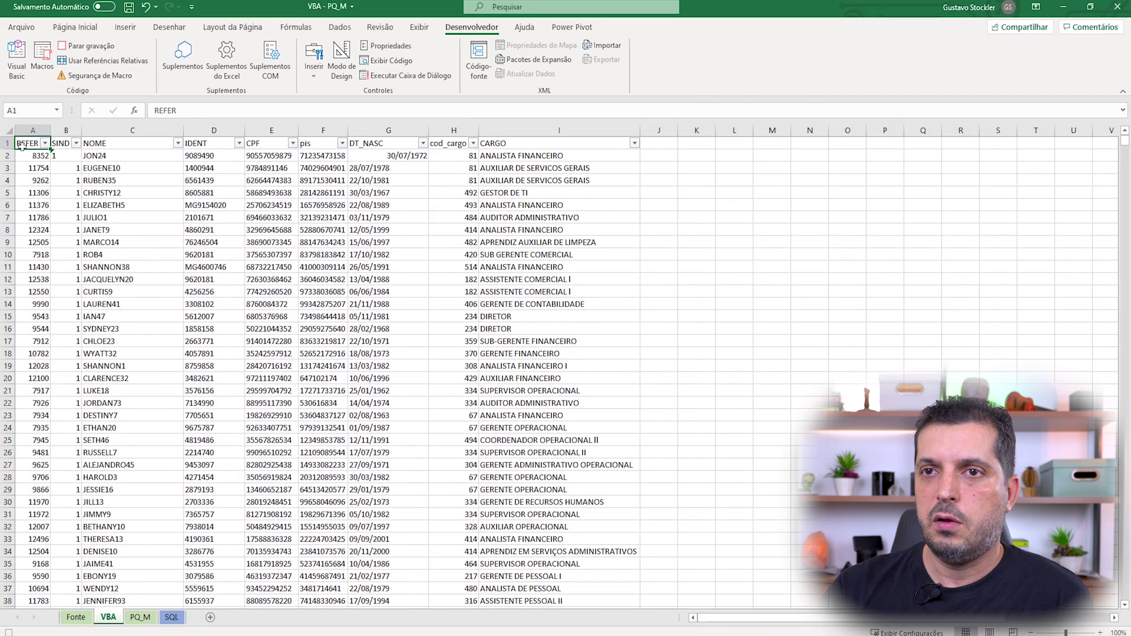
click(94, 44)
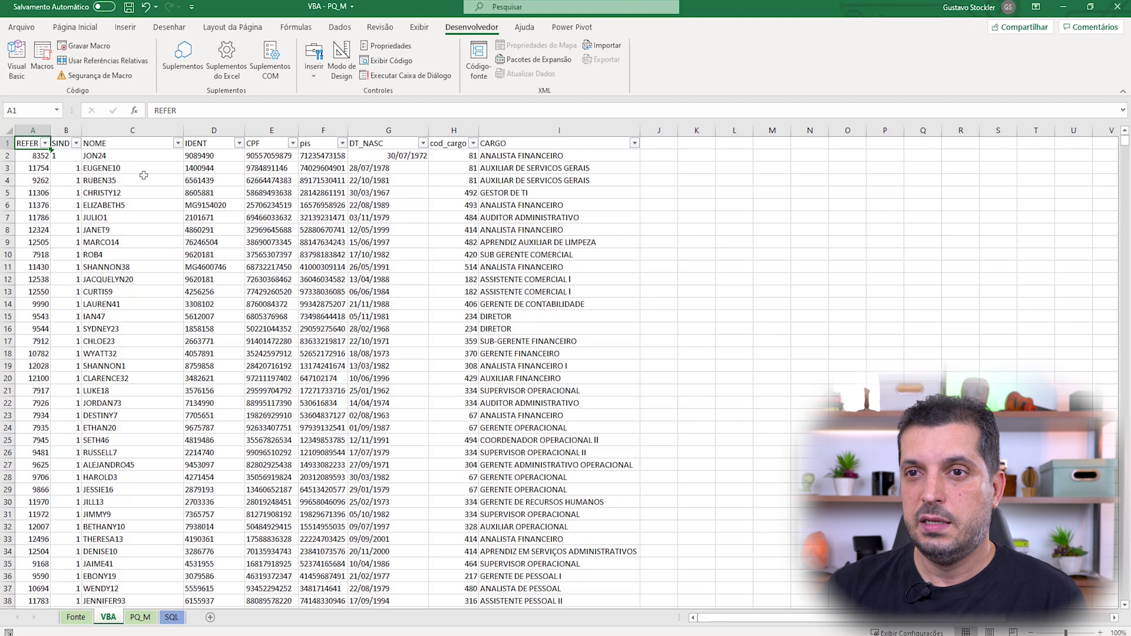
click(37, 59)
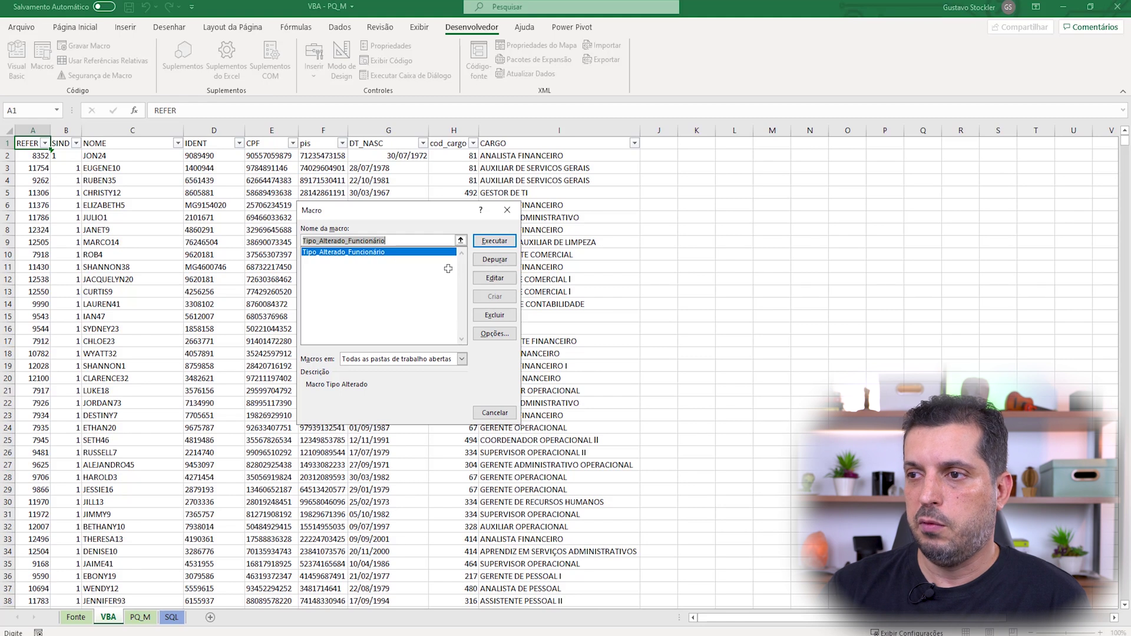
click(506, 209)
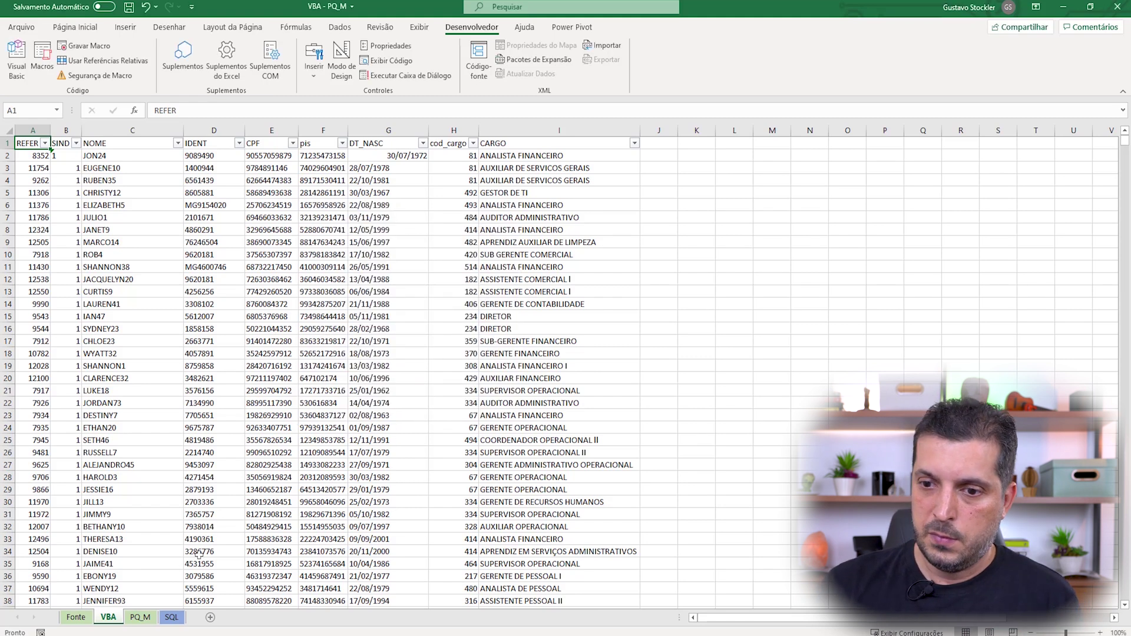
Clear the contents of all cells on the VBA sheet.
click(10, 129)
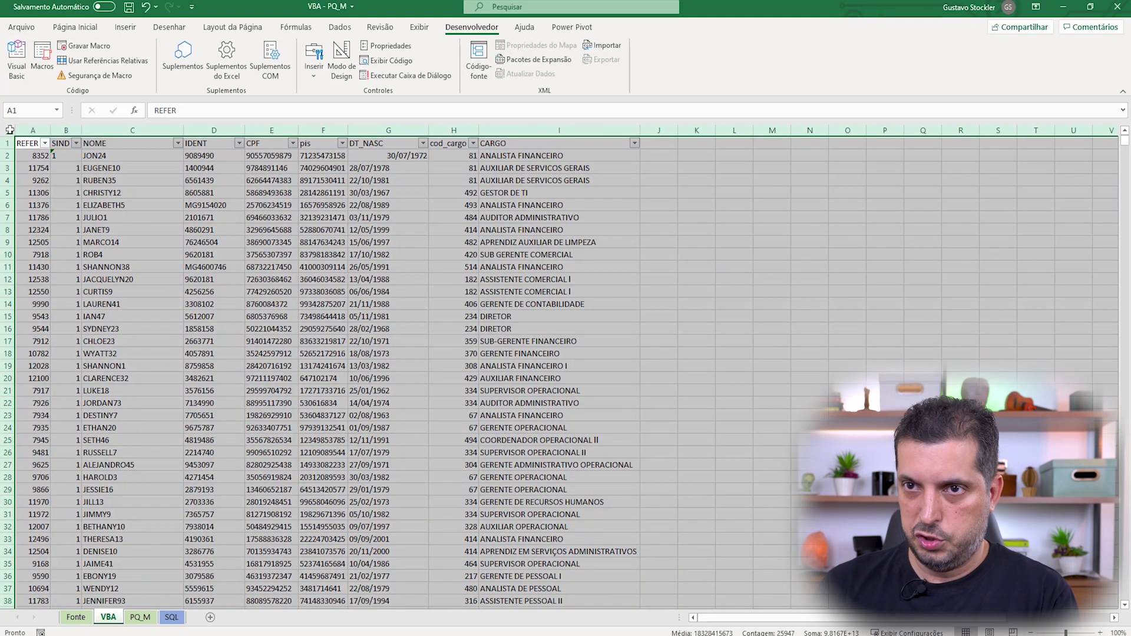
key(Delete)
click(132, 355)
Copy the whole Fonte sheet again and paste it over all cells of the VBA sheet.
click(76, 616)
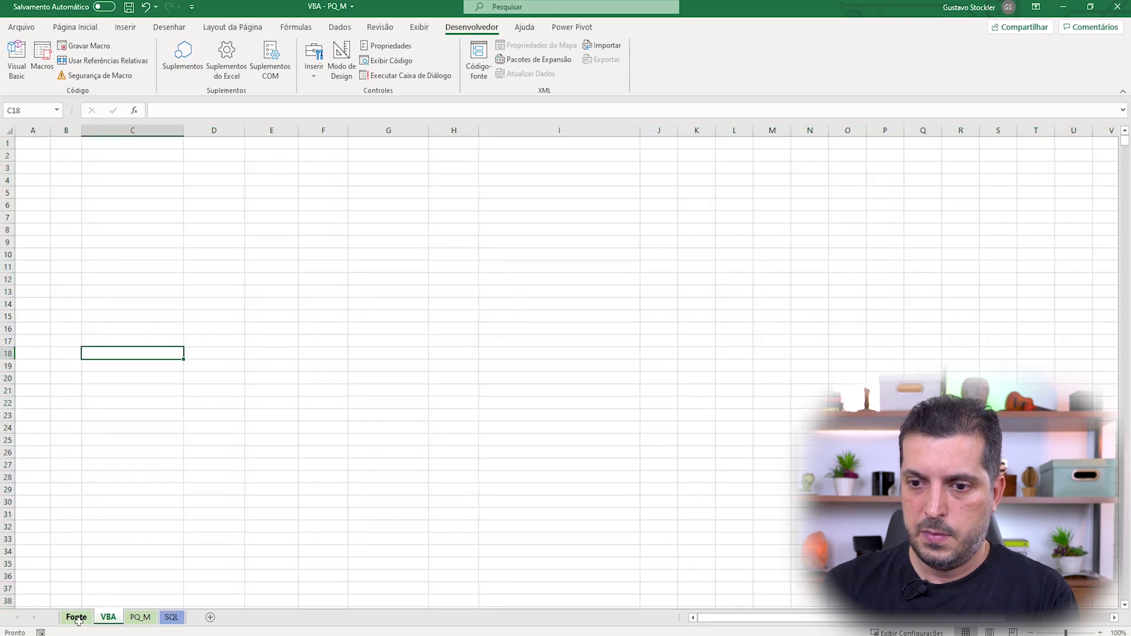
key(ctrl+c)
click(107, 616)
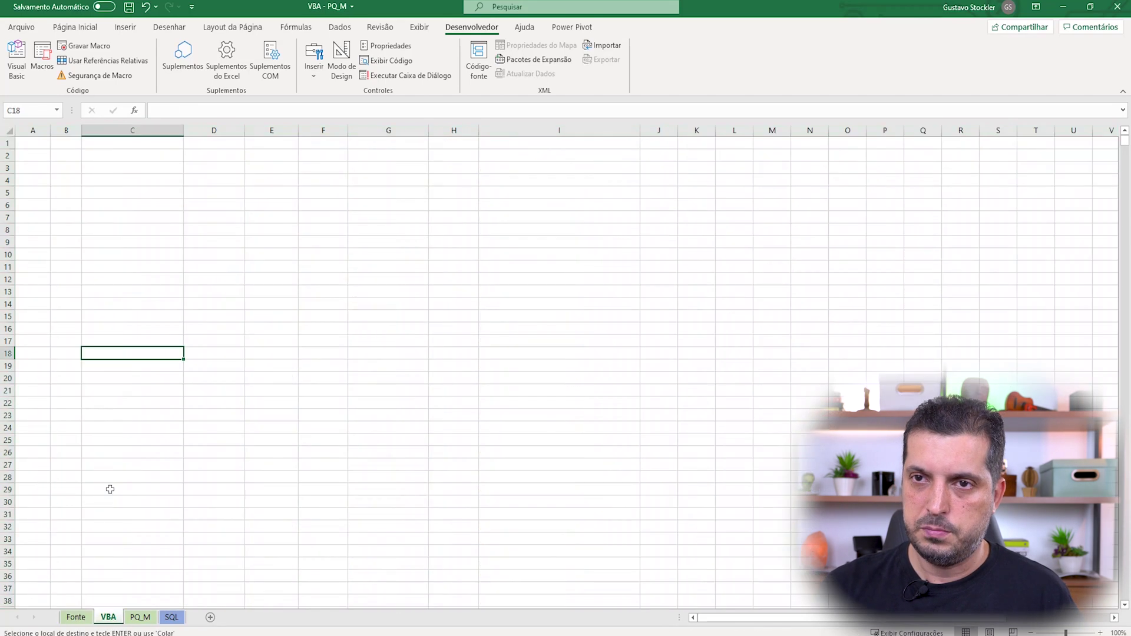
click(10, 130)
key(ctrl+v)
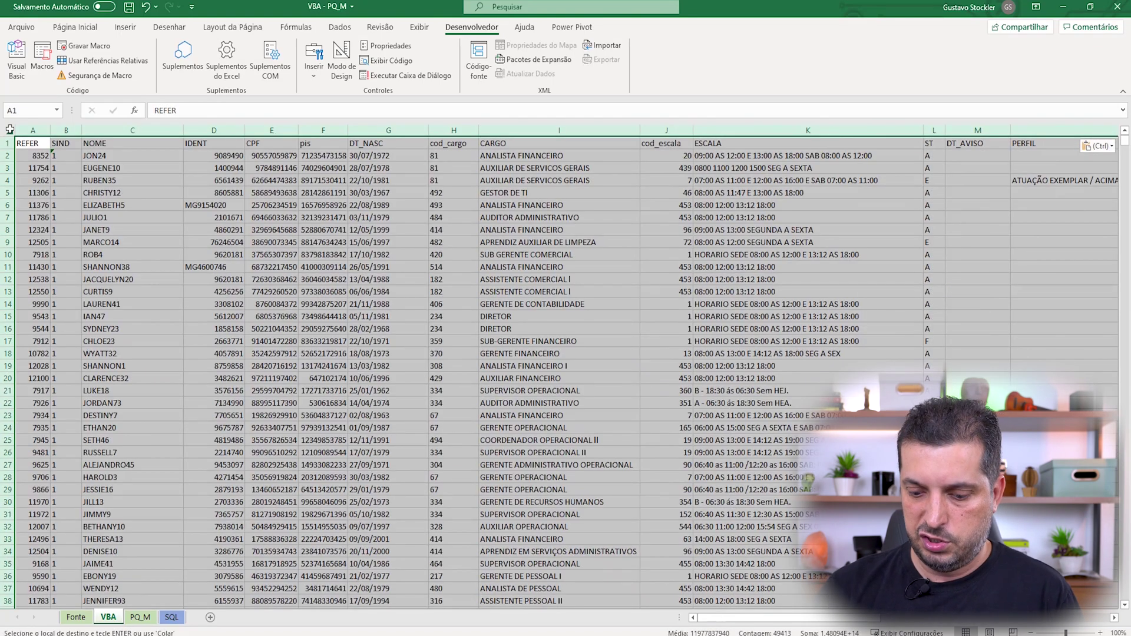
click(101, 181)
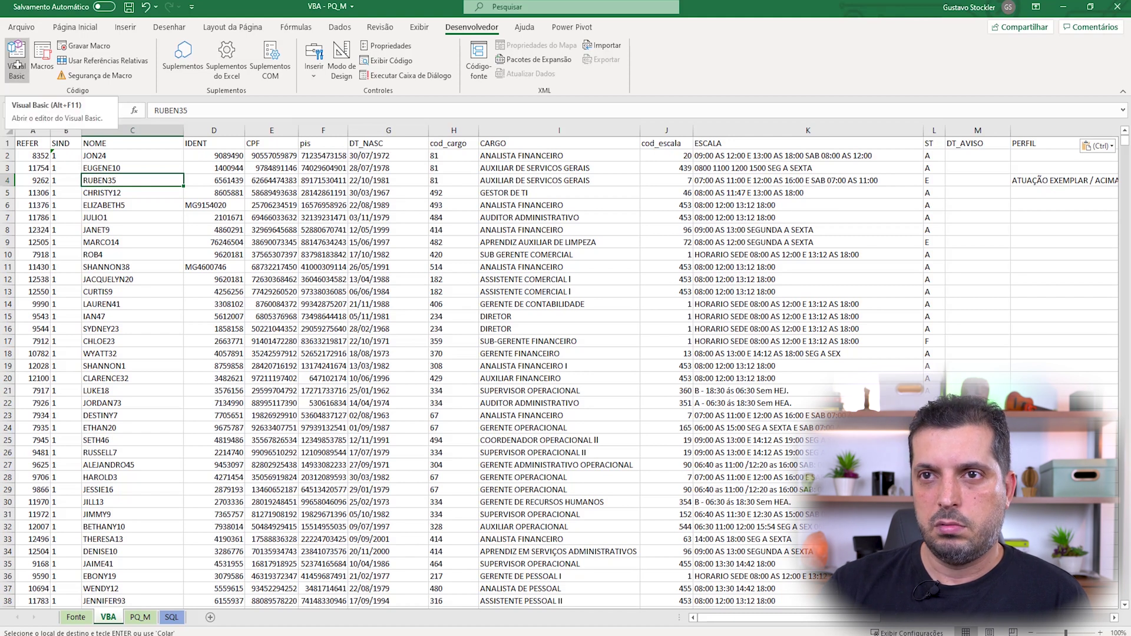
Open the Visual Basic editor and display the Tipo_Alterado_Funcionário code in Módulo1, with the window moved to show the macro beside the sheet.
click(41, 59)
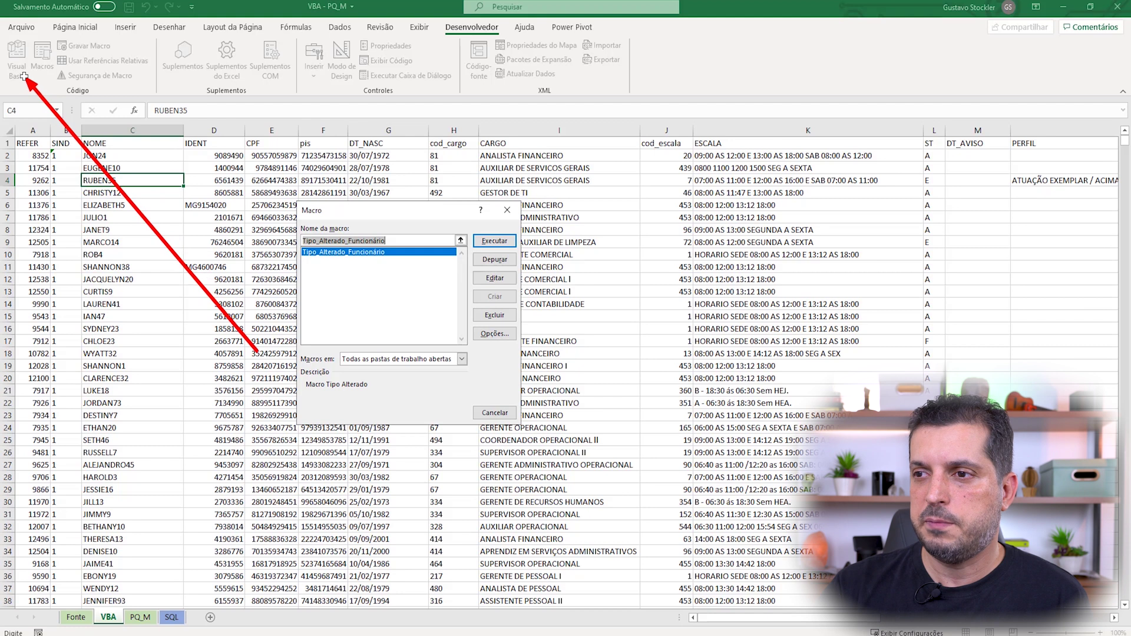
click(506, 209)
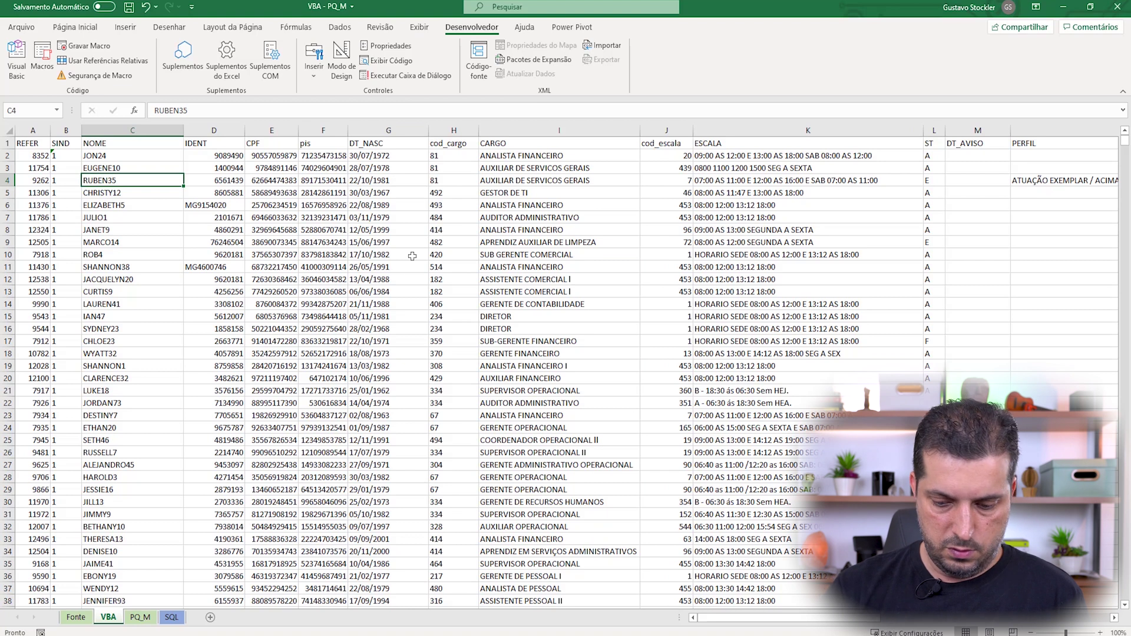
key(alt+F11)
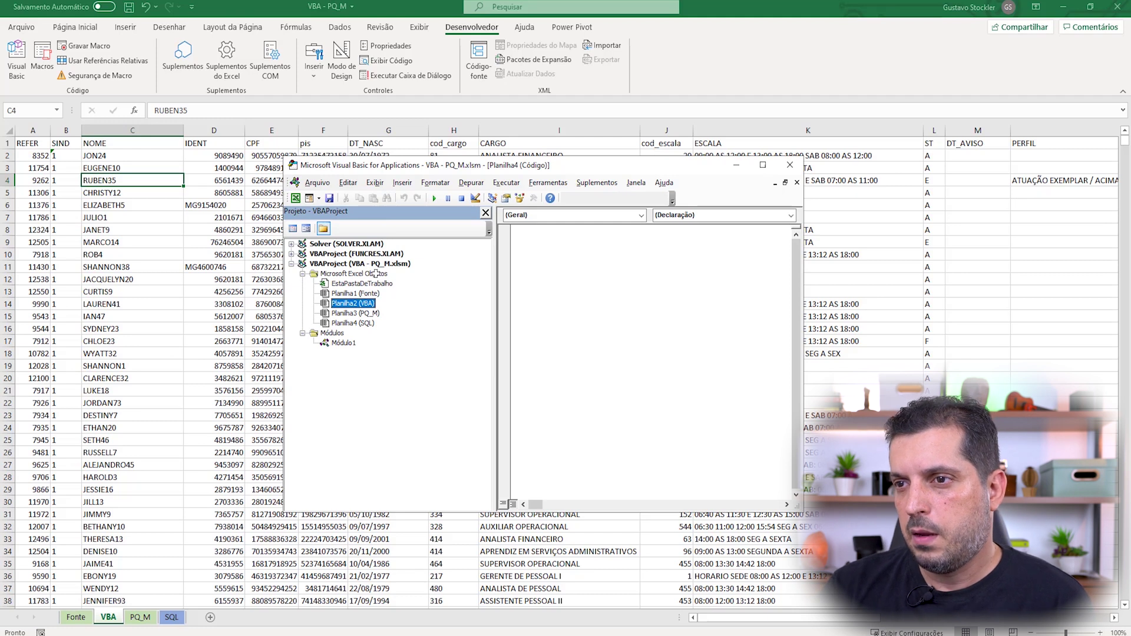
double_click(339, 342)
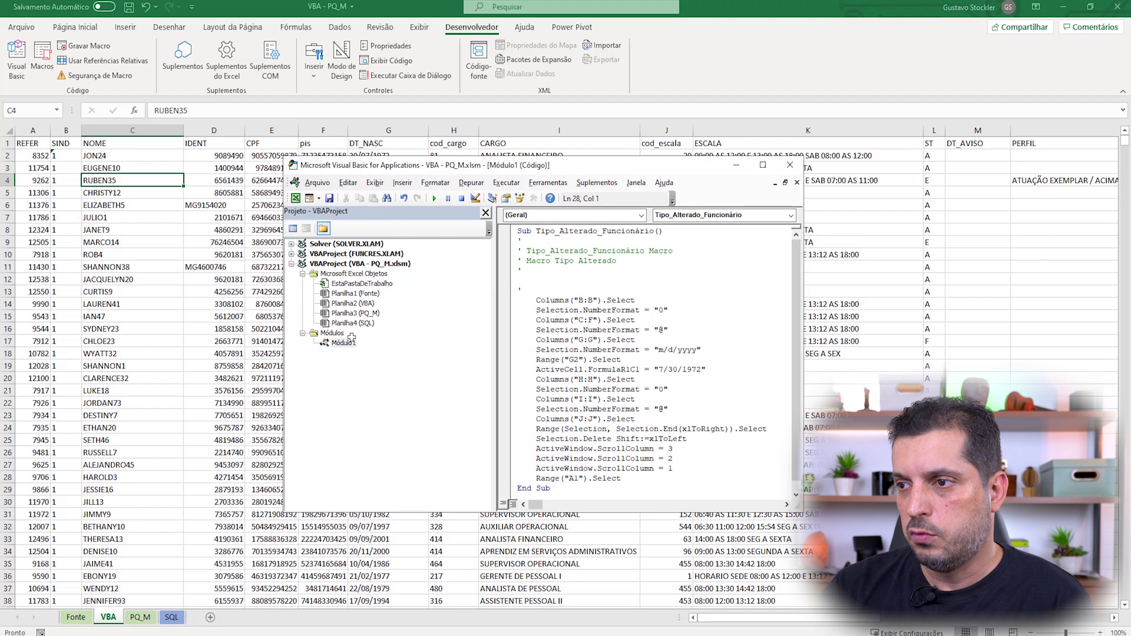
drag(537, 157, 512, 124)
click(498, 244)
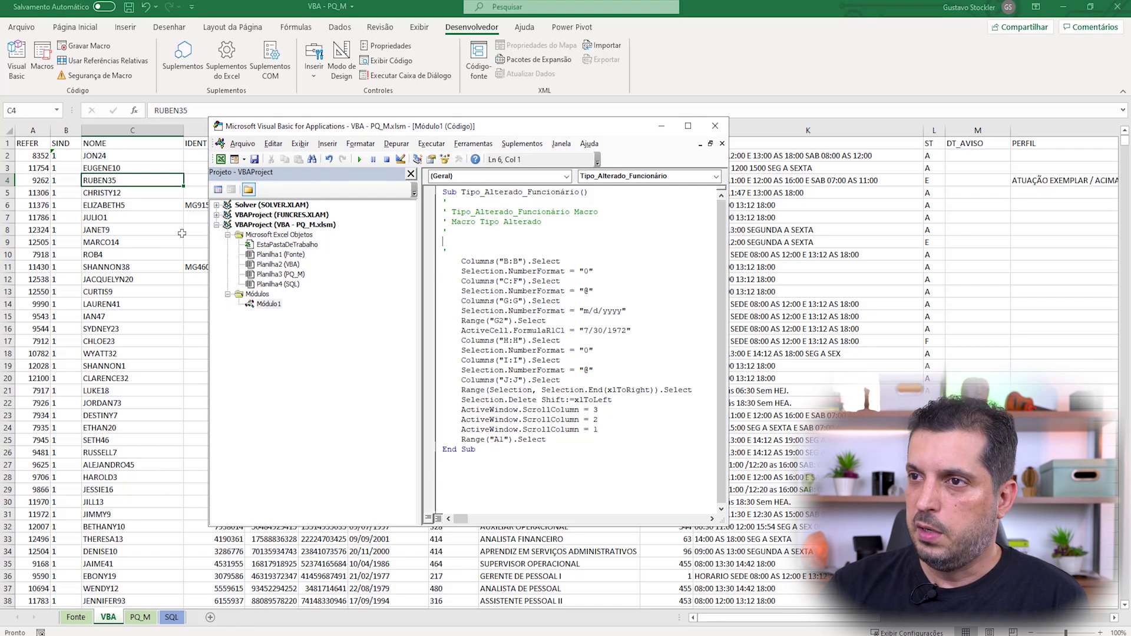
Start executing the Tipo_Alterado_Funcionário macro line by line, up to applying the "0" number format to column B.
drag(522, 121, 533, 124)
click(525, 306)
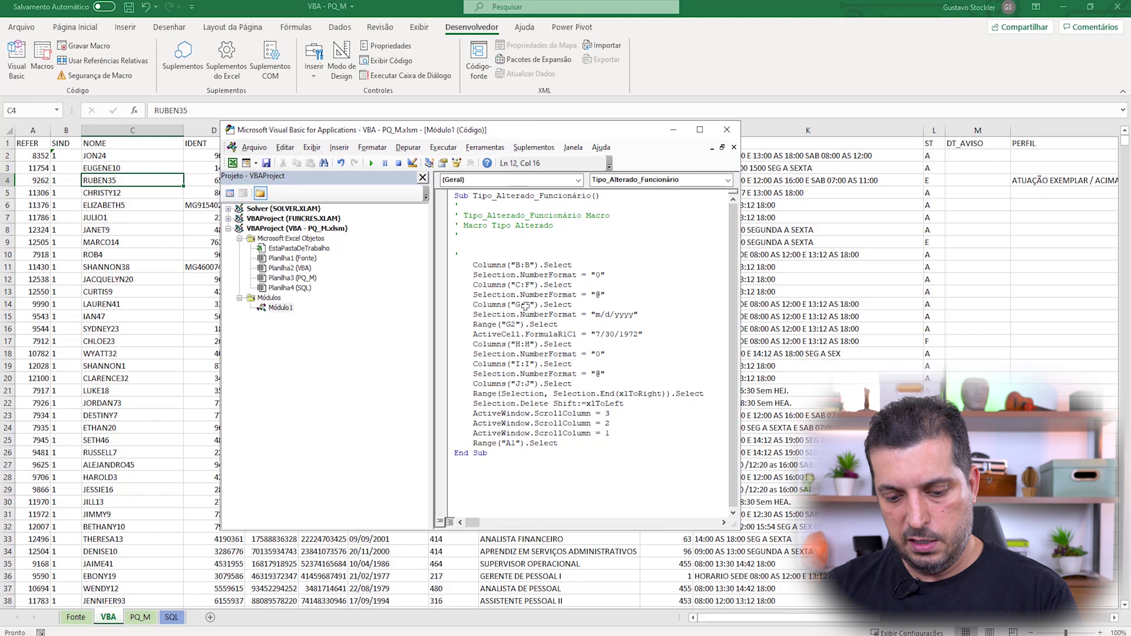
click(477, 255)
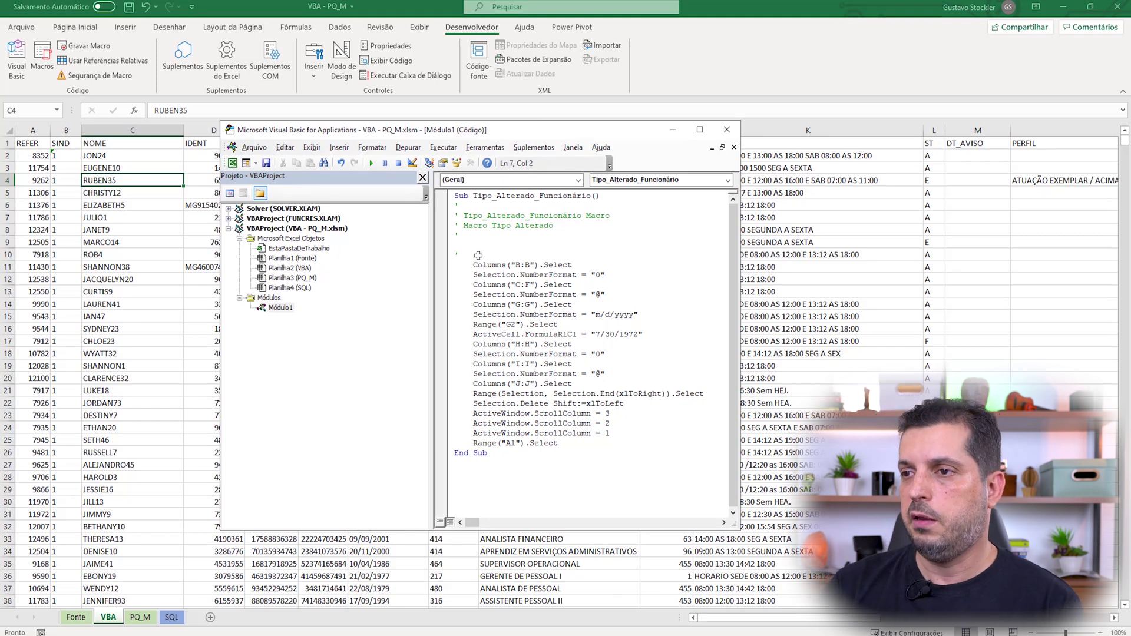
key(F8)
key(F8)
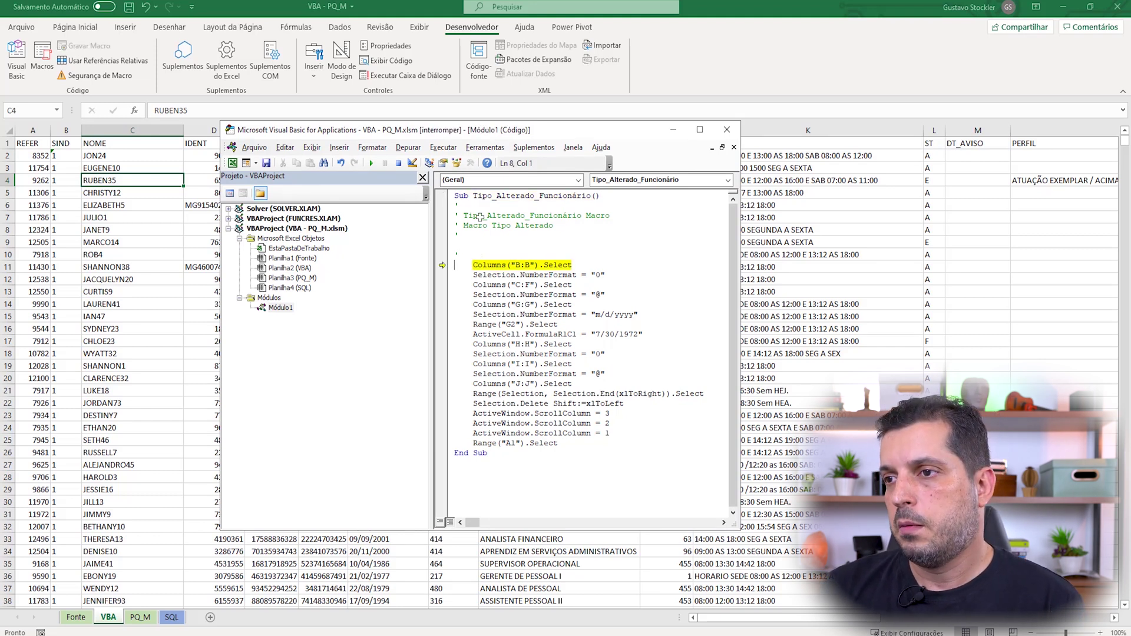
drag(463, 127, 564, 145)
key(F8)
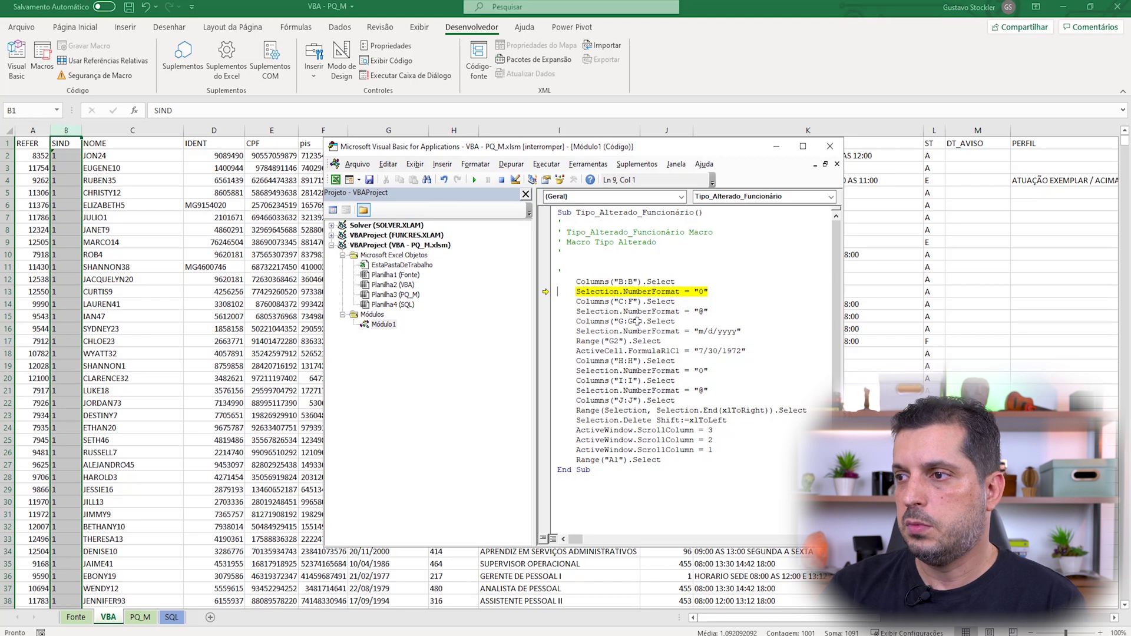
key(F8)
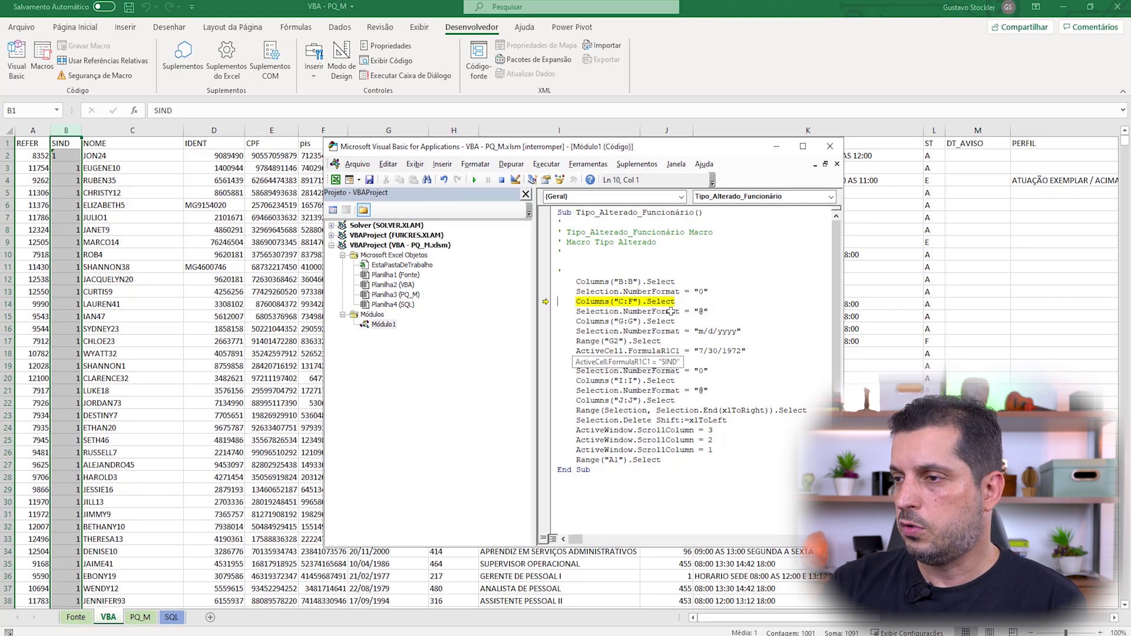
Continue the macro line by line to select columns C:F and apply the text format to them.
key(F8)
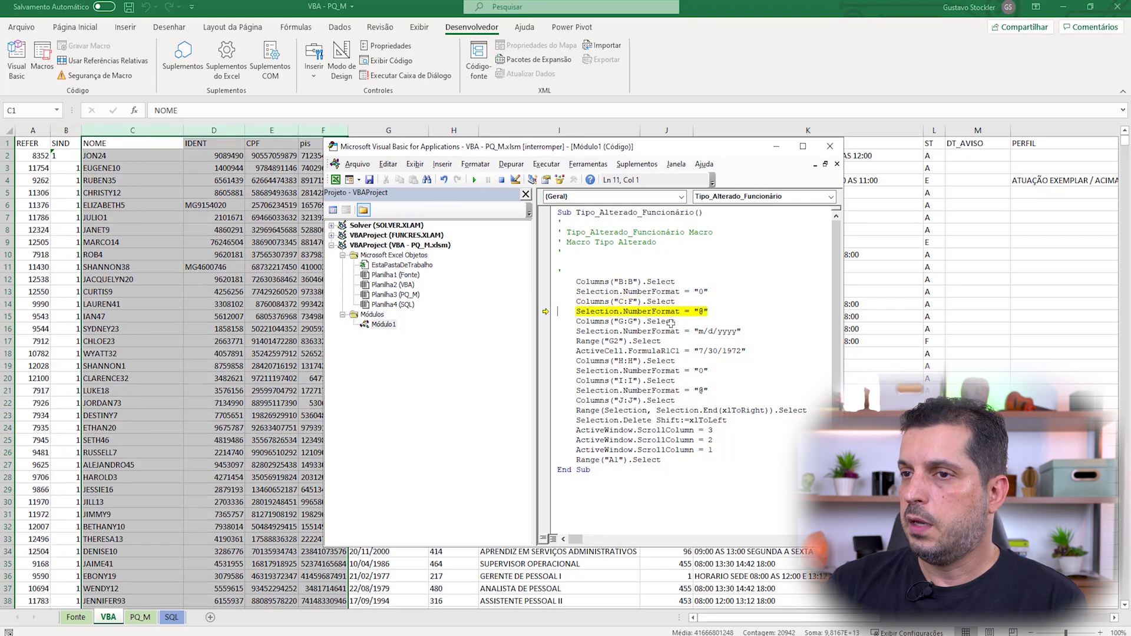
drag(478, 147, 439, 179)
key(F8)
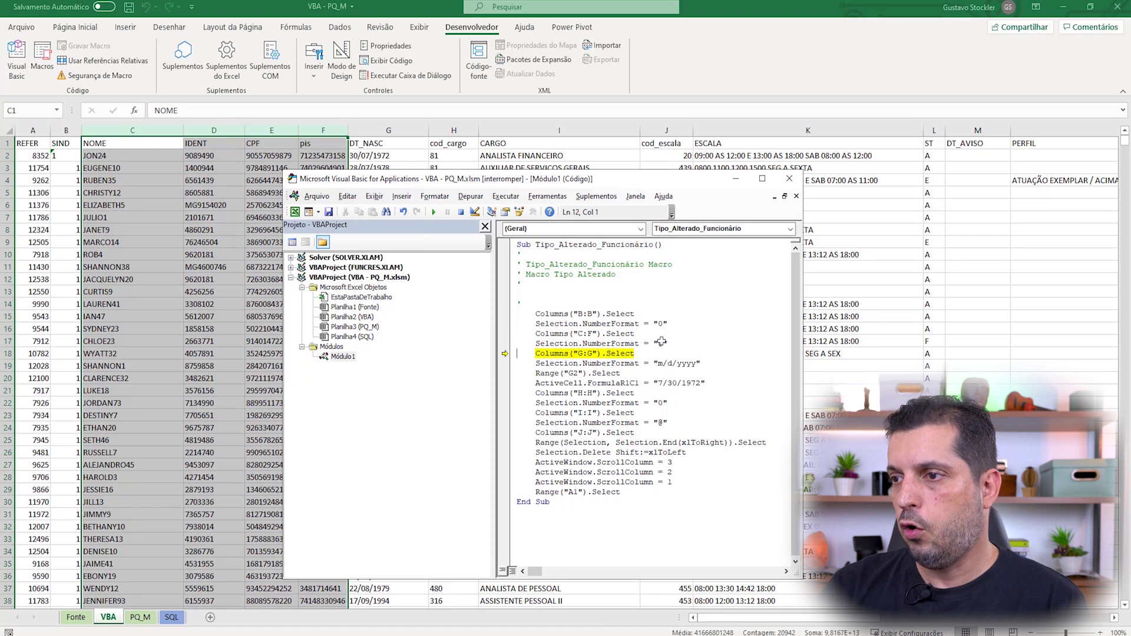
Execute the macro lines that format columns G as m/d/yyyy, H as "0" and I as text, one at a time.
key(F8)
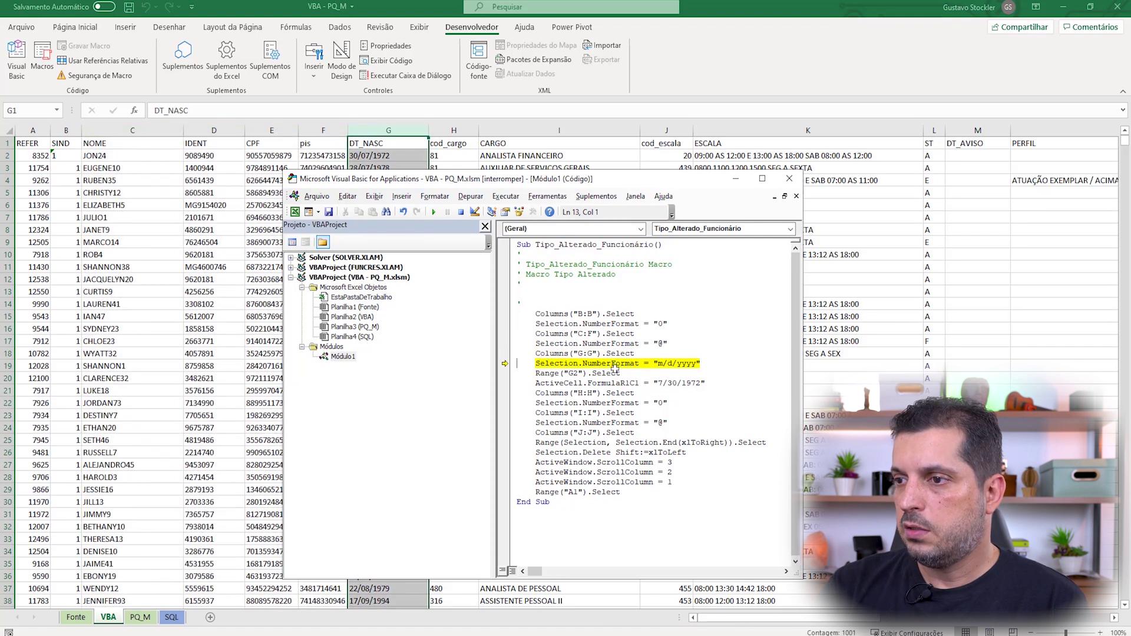
key(F8)
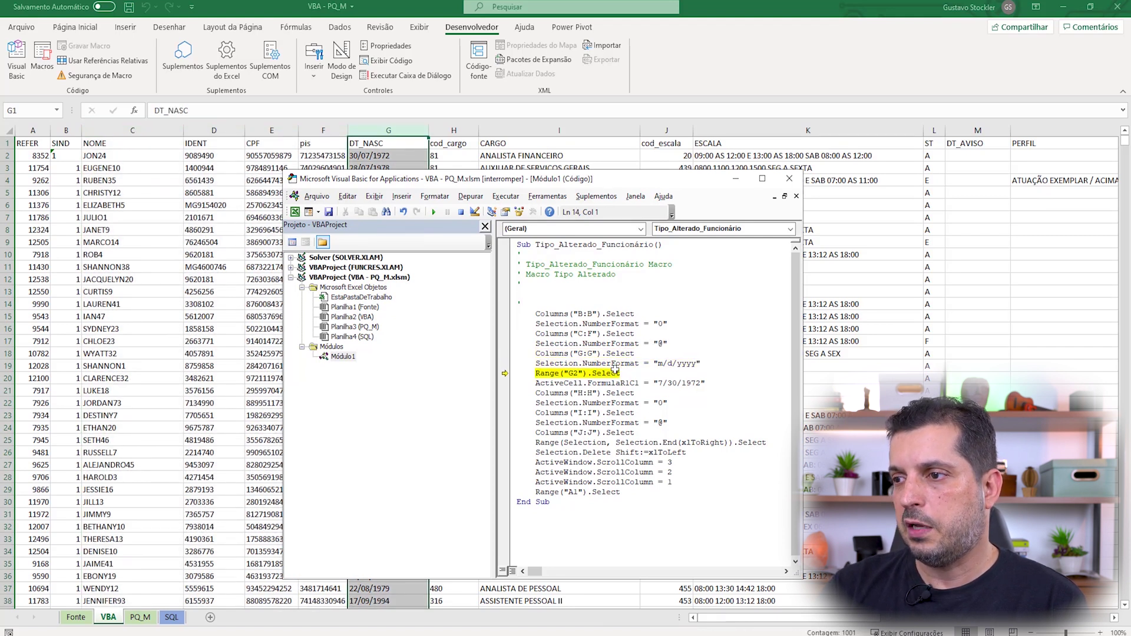
key(F8)
key(F8)
key(F8)
key(F8)
key(F8)
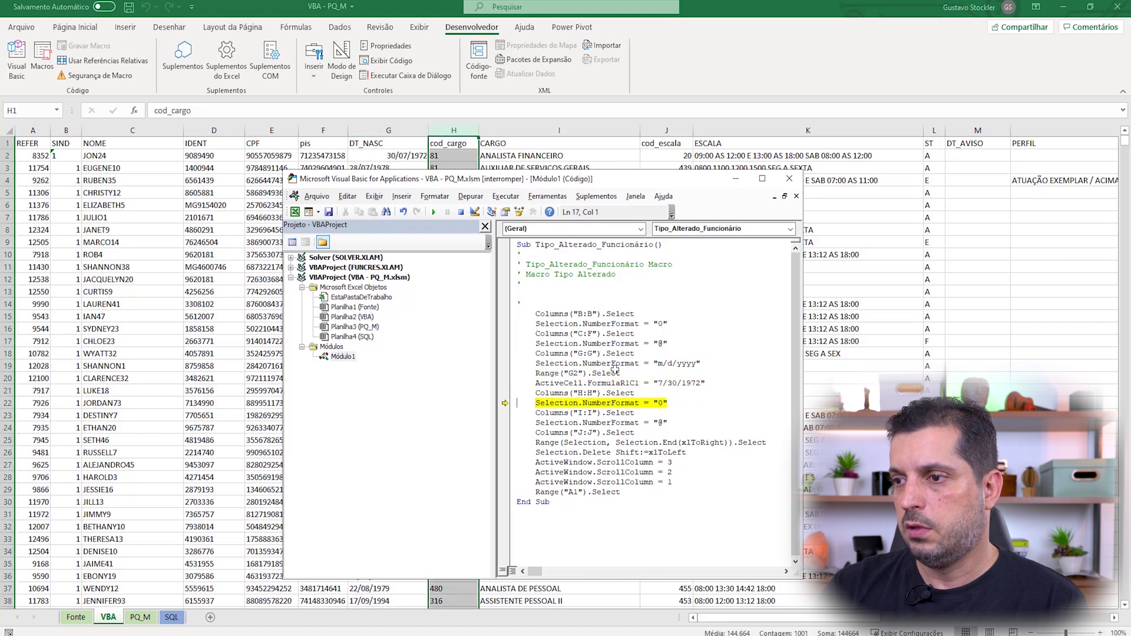
key(F8)
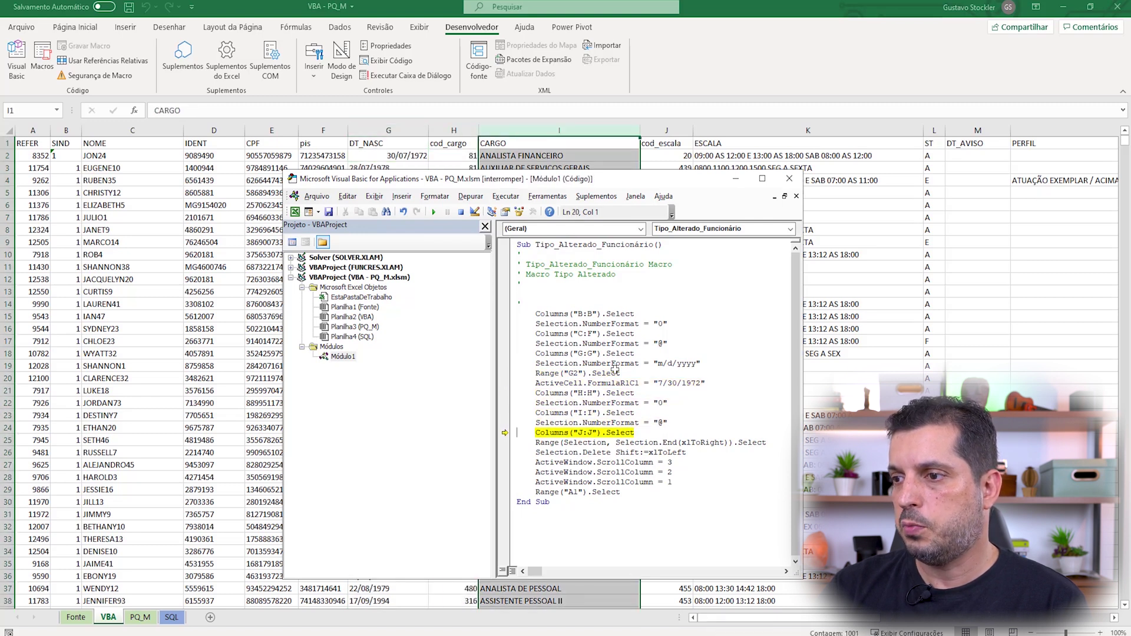
Execute the remaining macro lines, deleting the columns from J rightward and selecting A1, and close the Visual Basic editor.
key(F8)
key(F8)
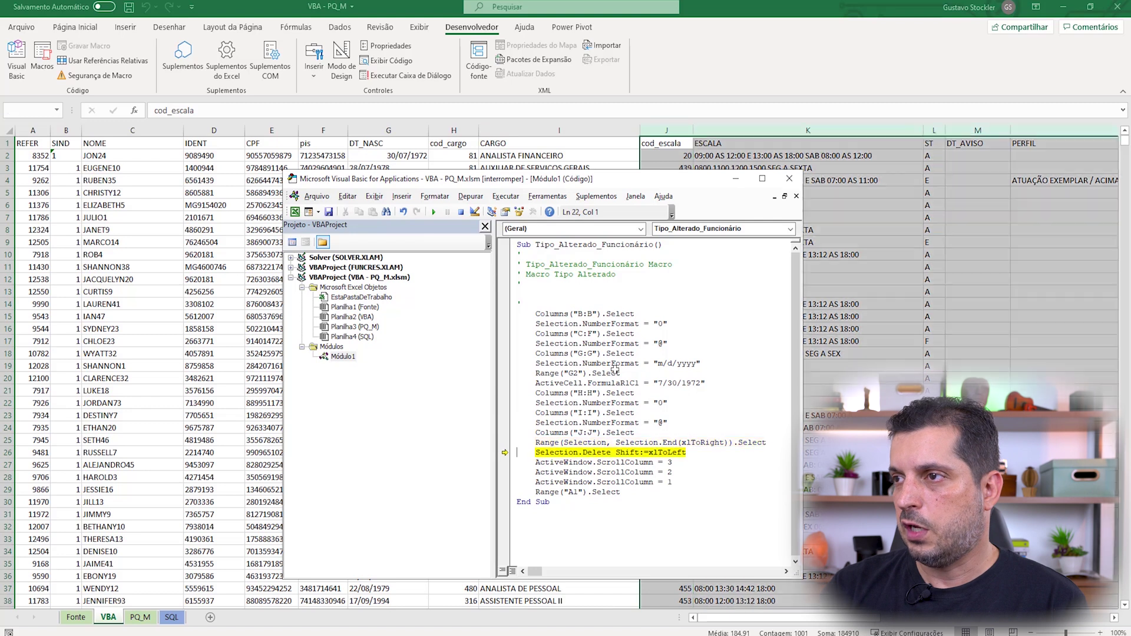
key(F8)
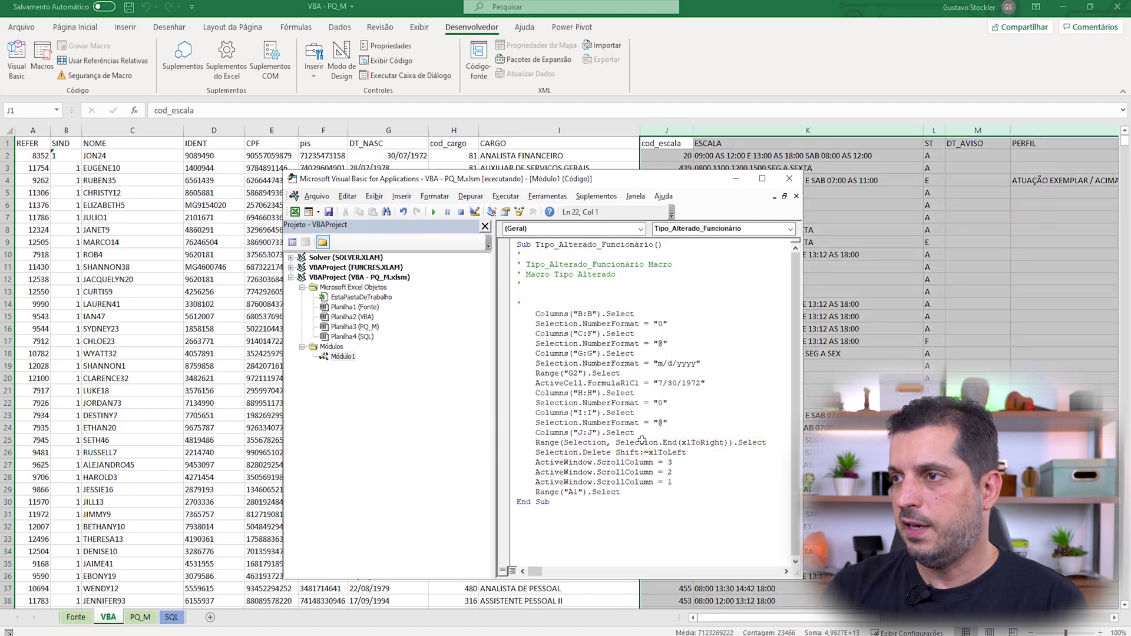
key(F8)
key(F8)
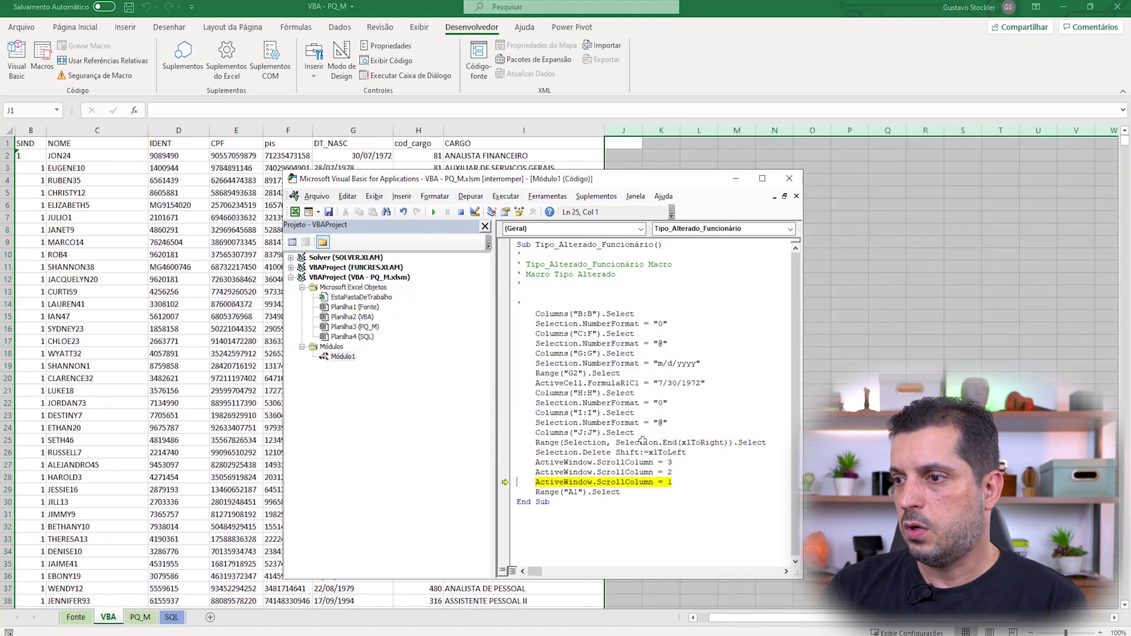
key(F8)
key(F8)
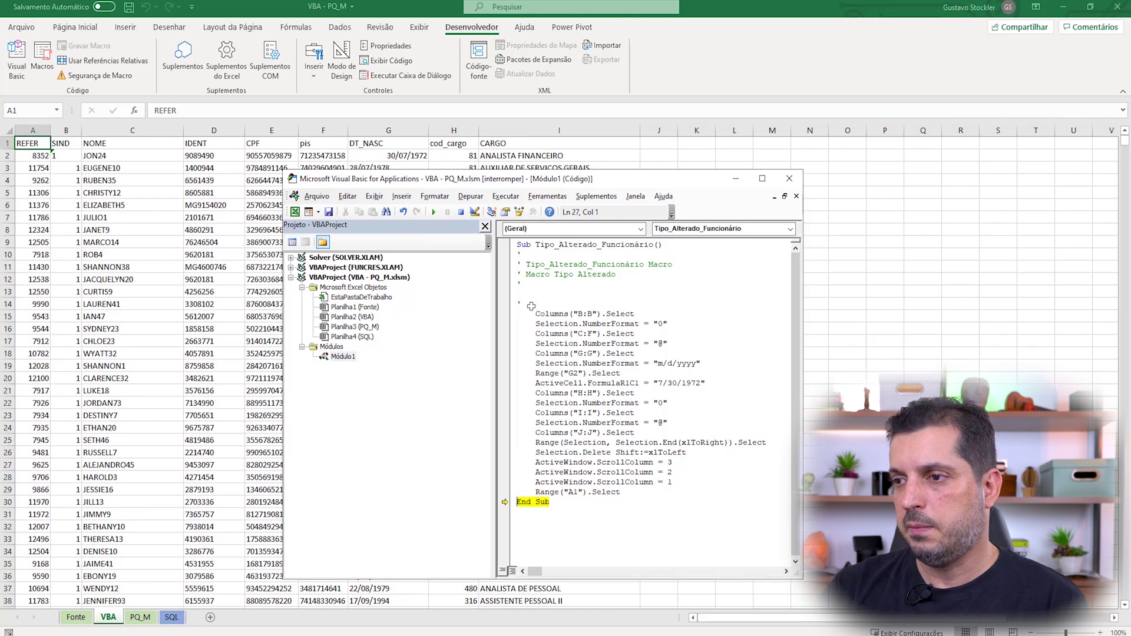
key(F8)
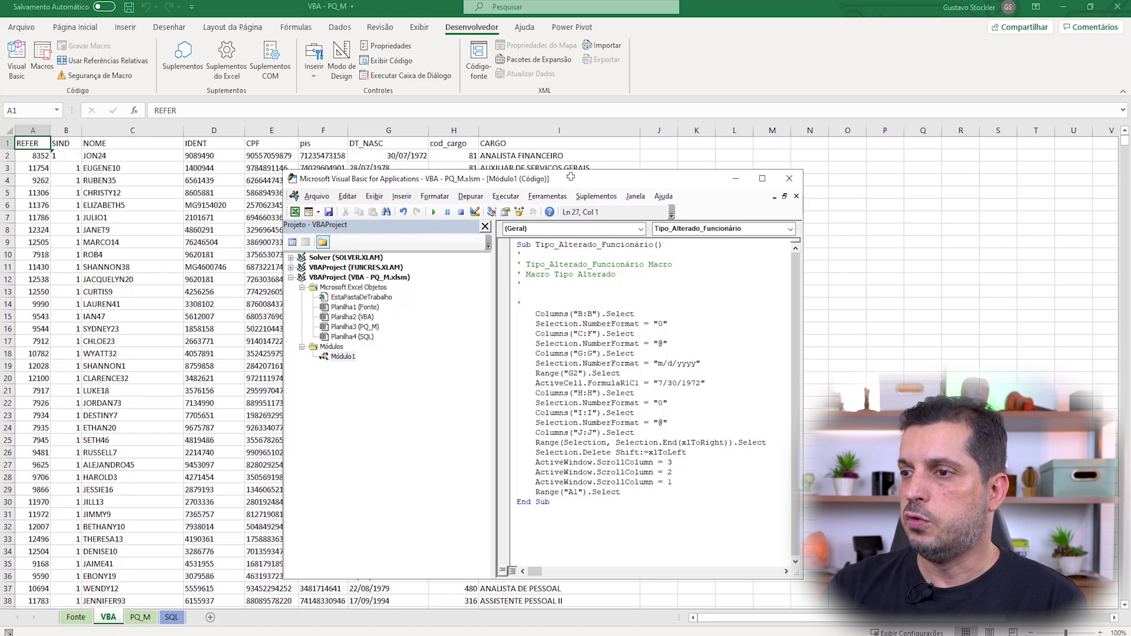
click(789, 178)
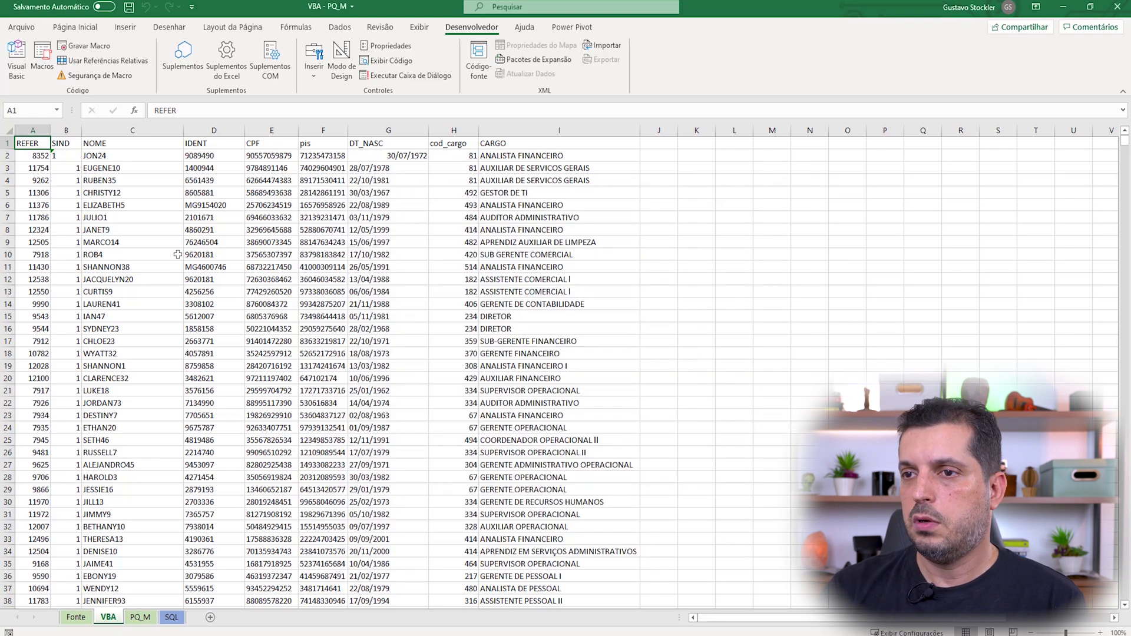
Clear the VBA sheet's contents and paste a fresh copy of the whole Fonte sheet over it.
click(10, 131)
key(Delete)
click(76, 617)
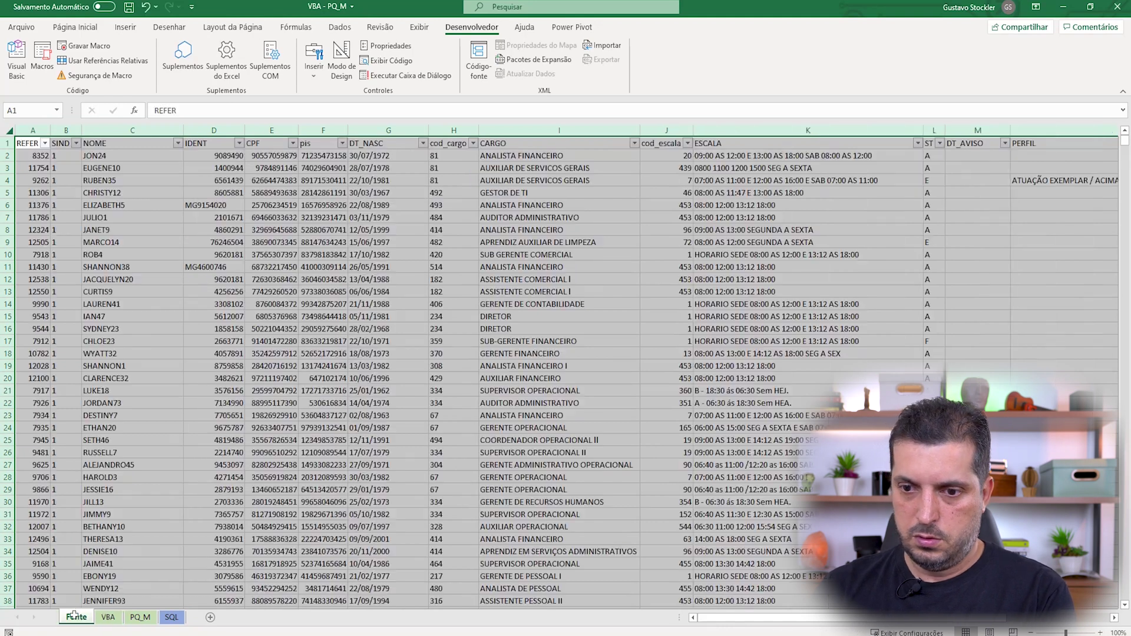
key(ctrl+c)
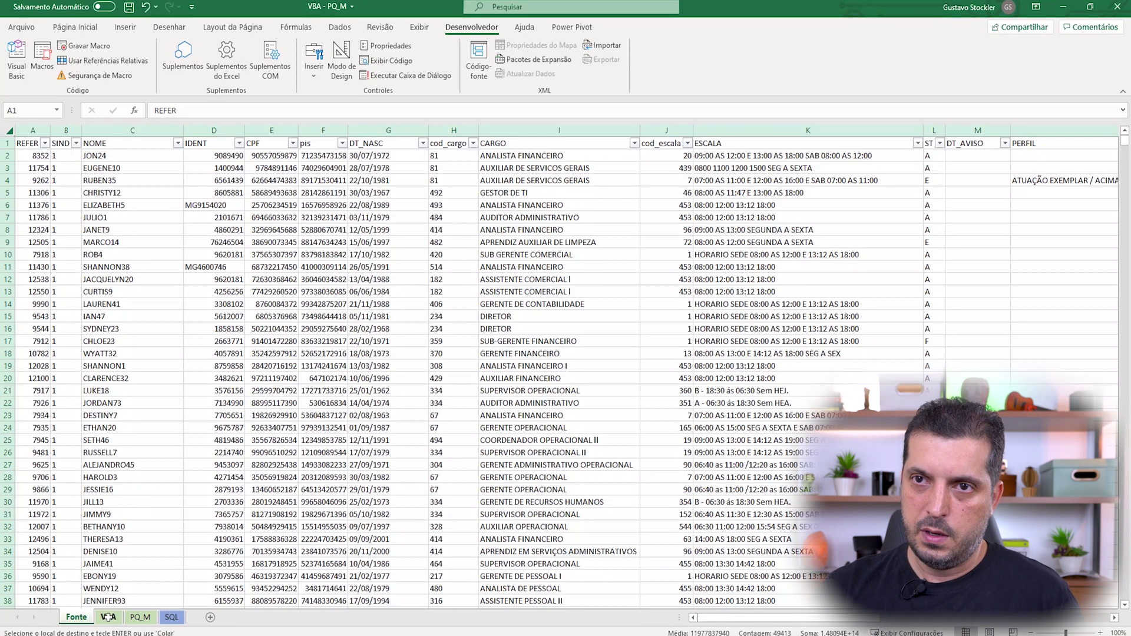
click(108, 617)
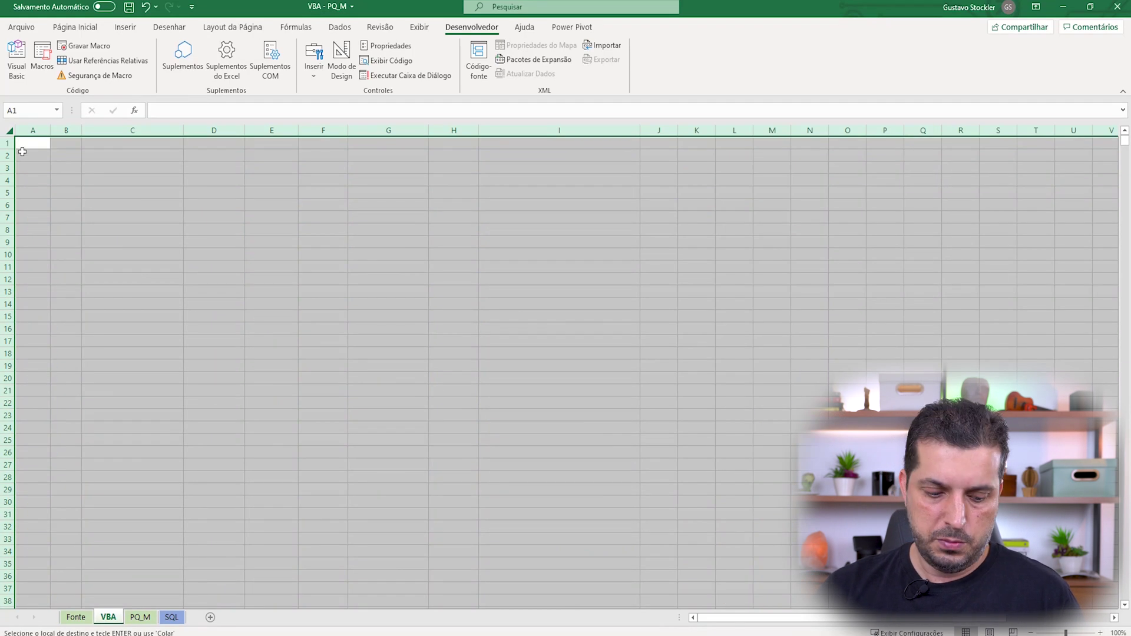
key(ctrl+v)
Run the Tipo_Alterado_Funcionário macro from the macro list on the VBA sheet.
click(53, 169)
click(41, 66)
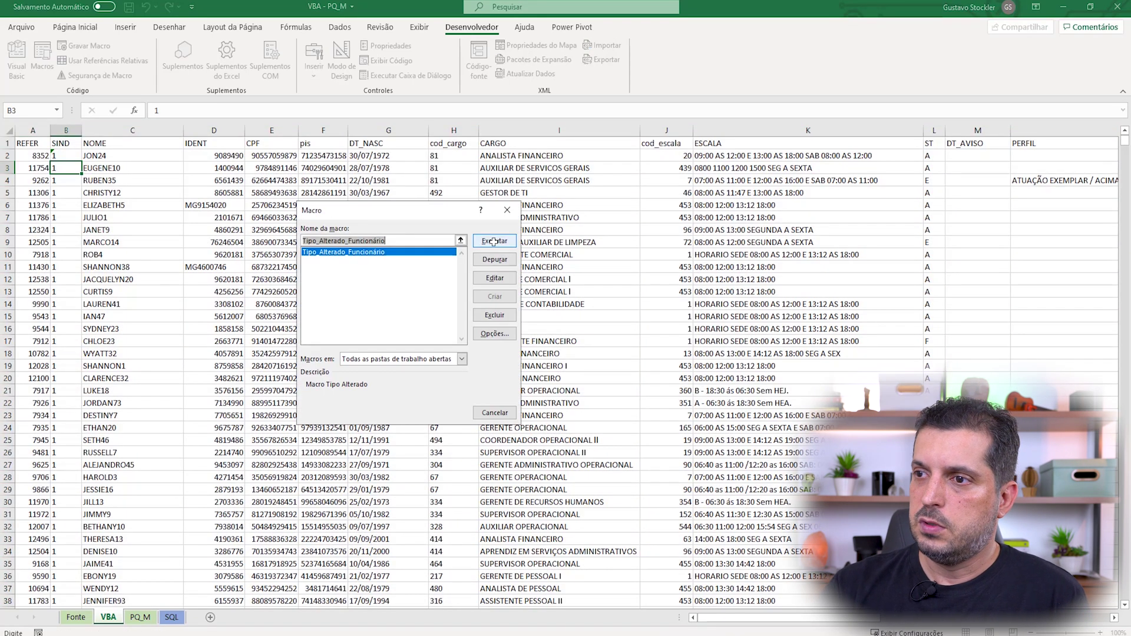
drag(414, 212, 520, 202)
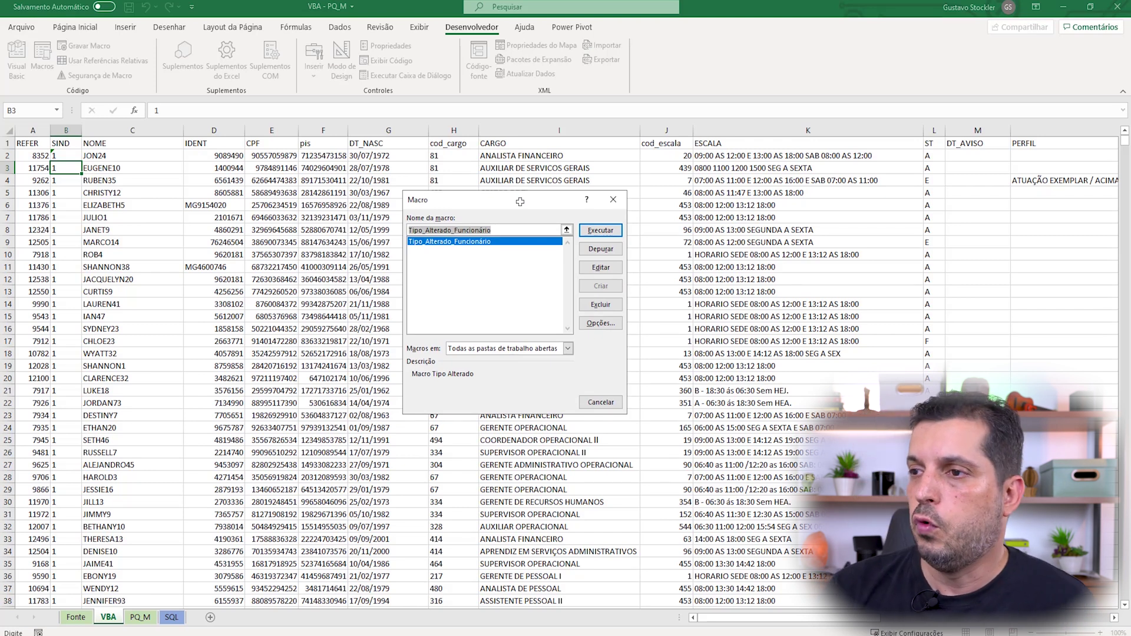
click(598, 230)
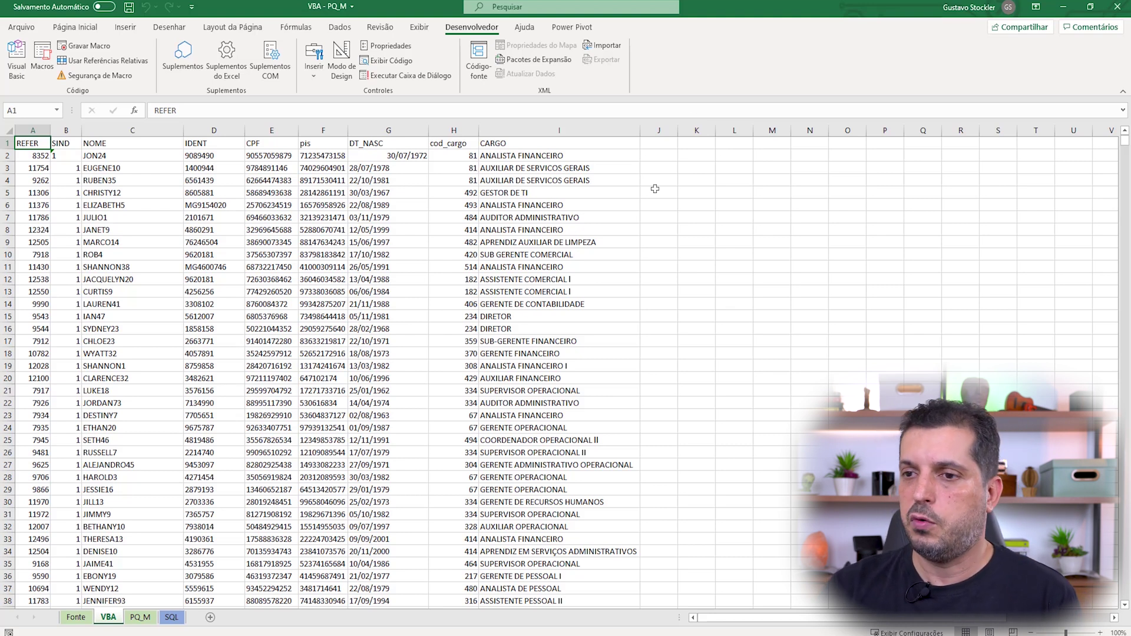
Look through the PQ_M and VBA sheets, and select a cell inside the data on the Fonte sheet.
click(136, 615)
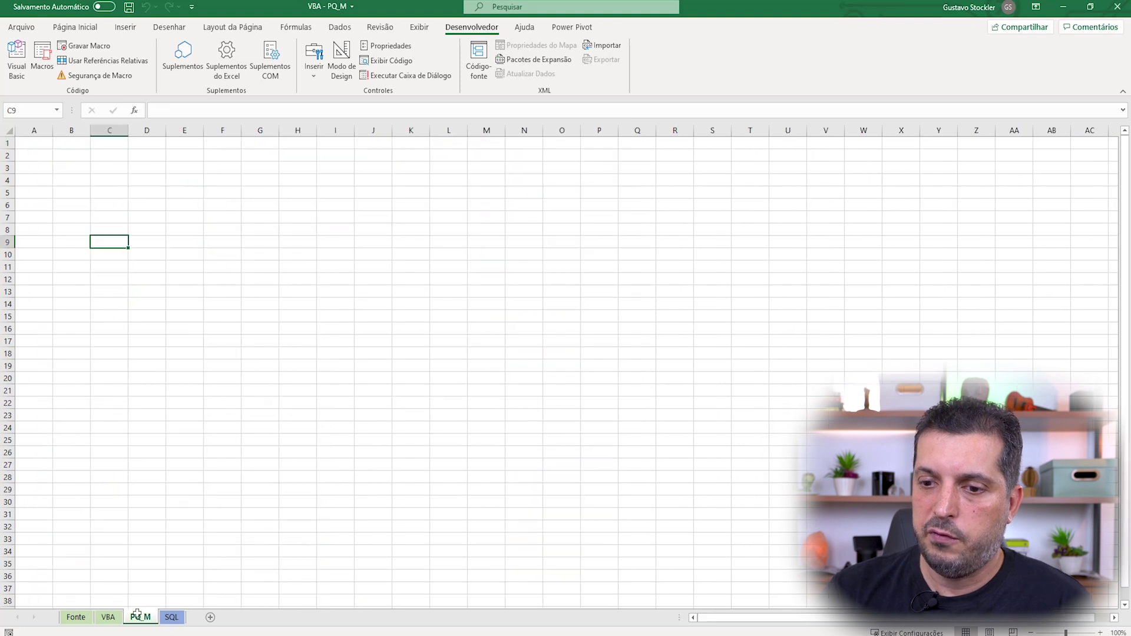
click(121, 615)
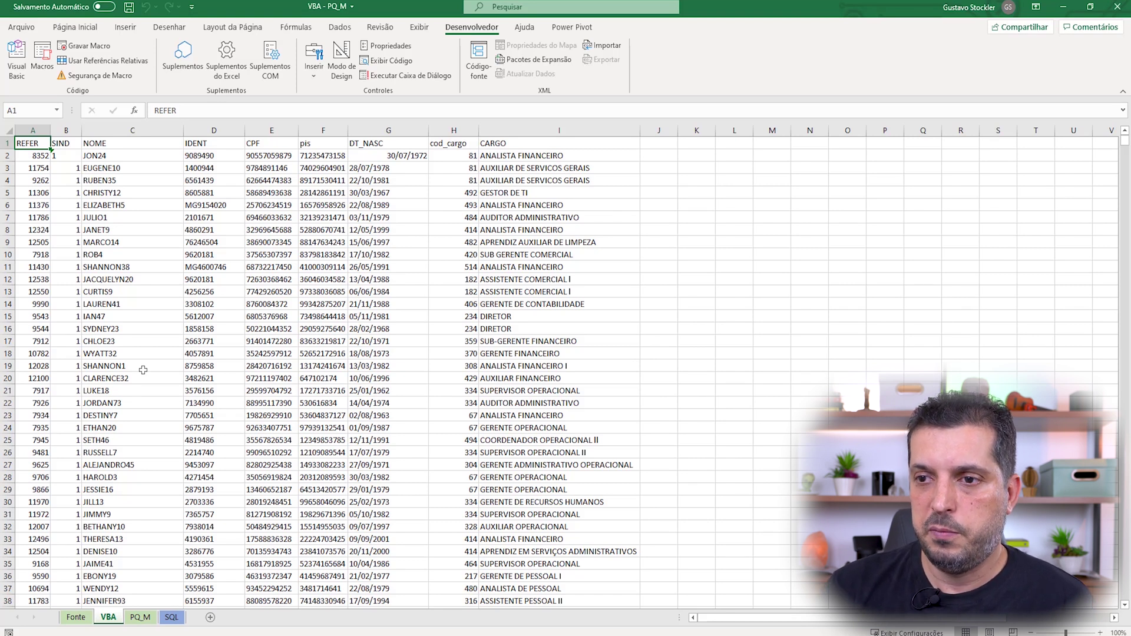
click(141, 616)
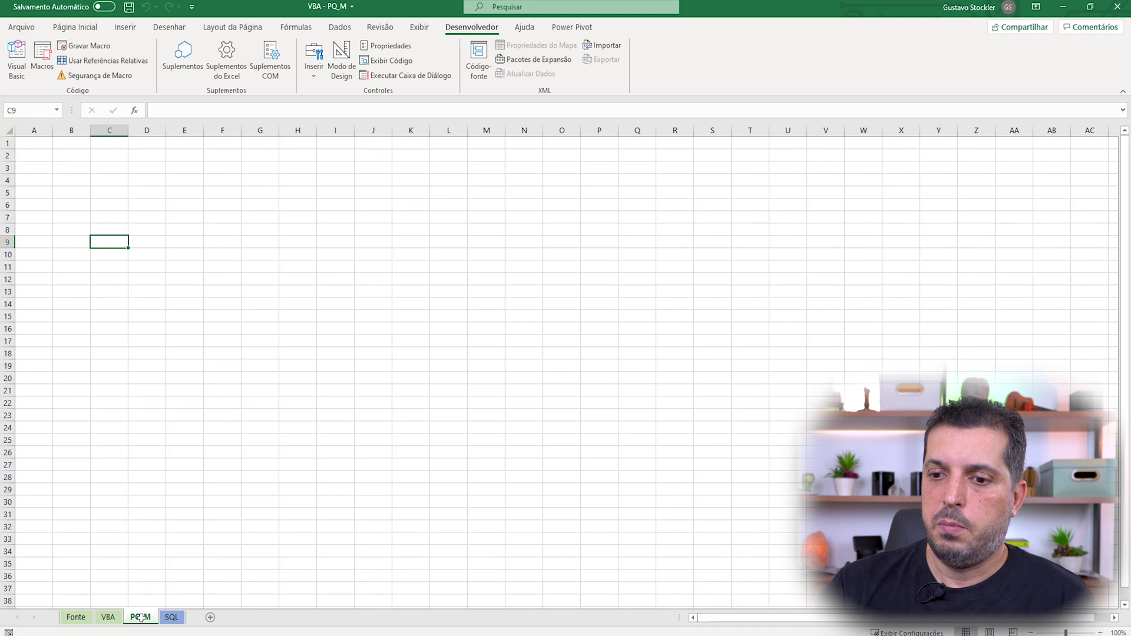
click(71, 617)
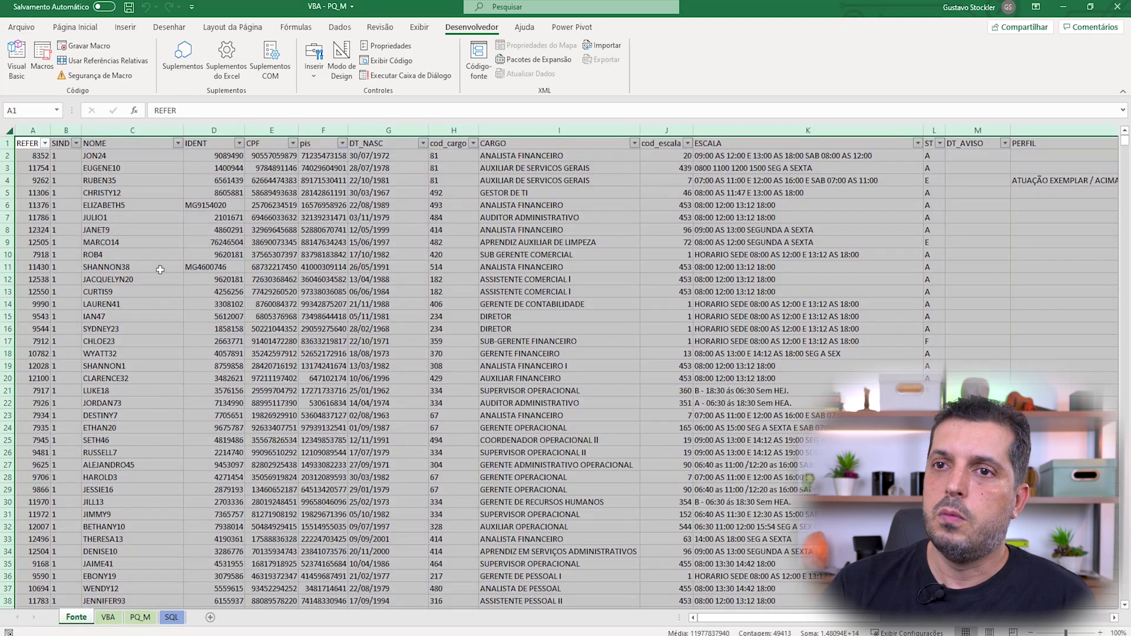
click(88, 205)
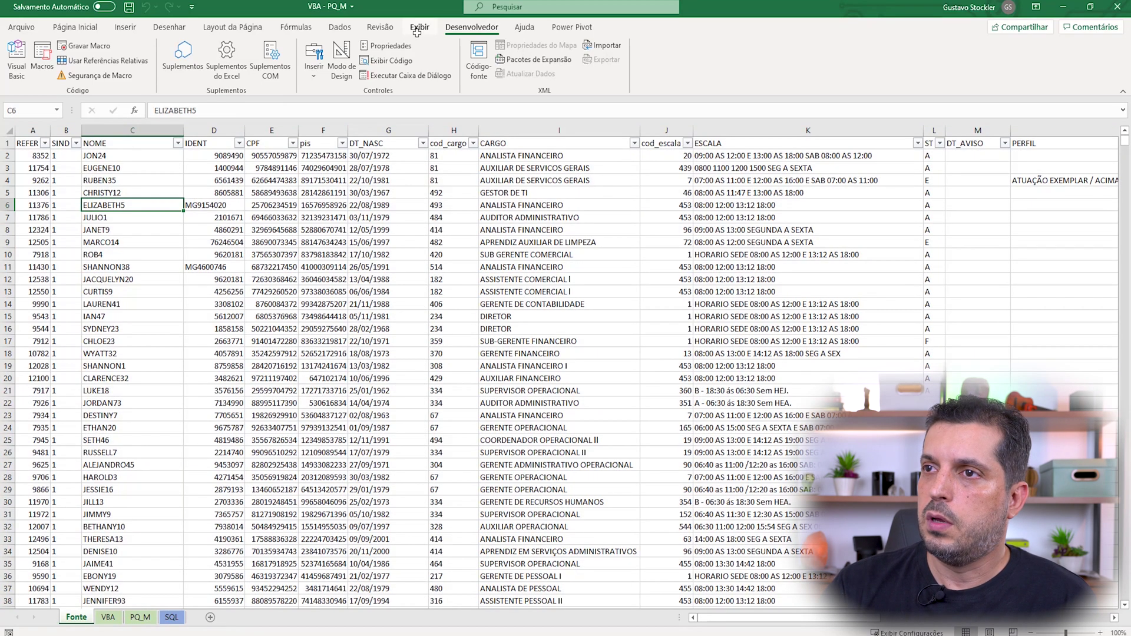
click(339, 26)
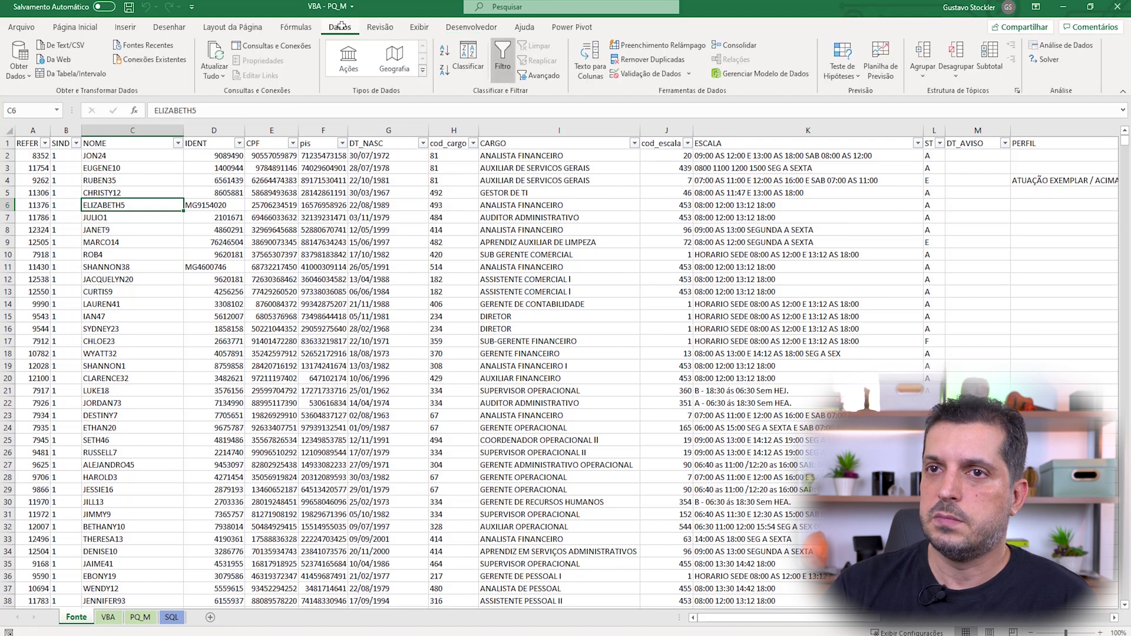
click(19, 68)
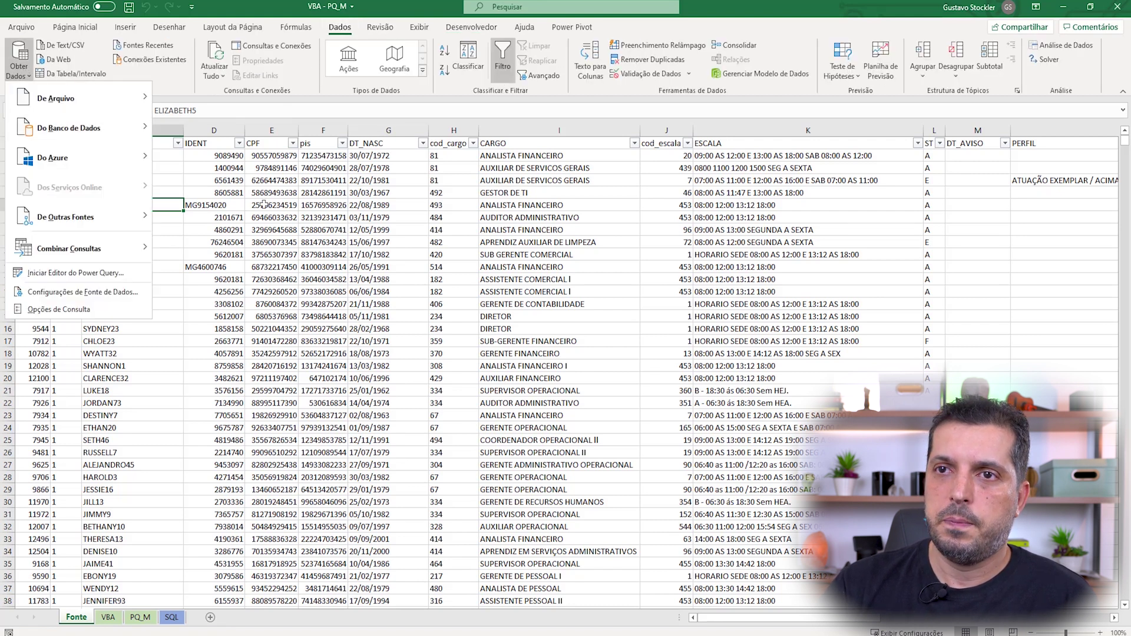
click(27, 73)
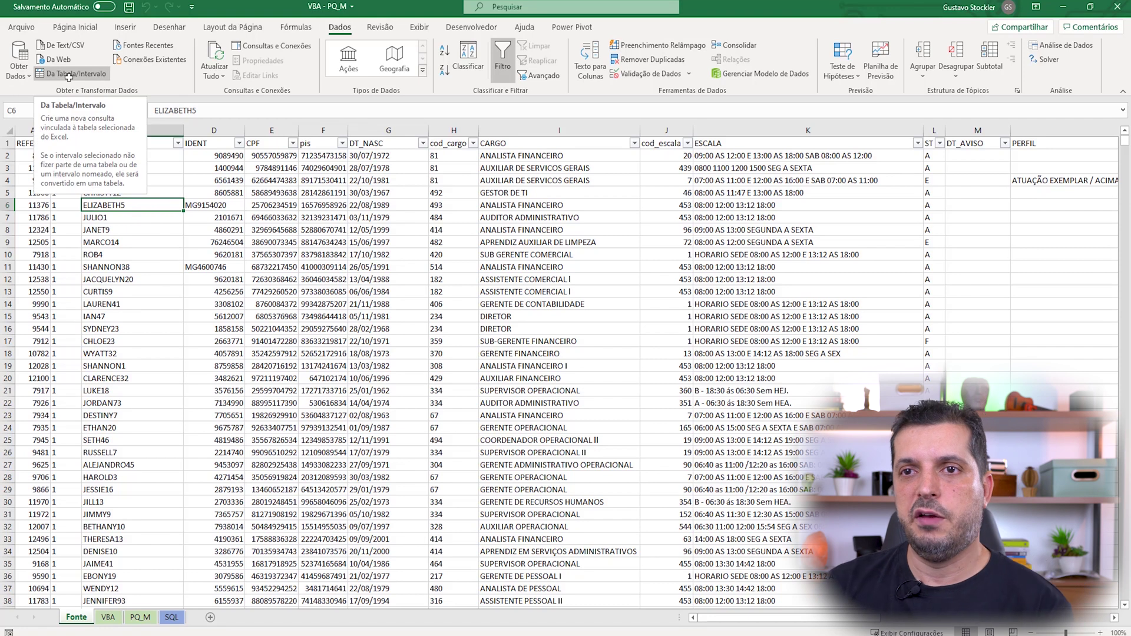
click(68, 74)
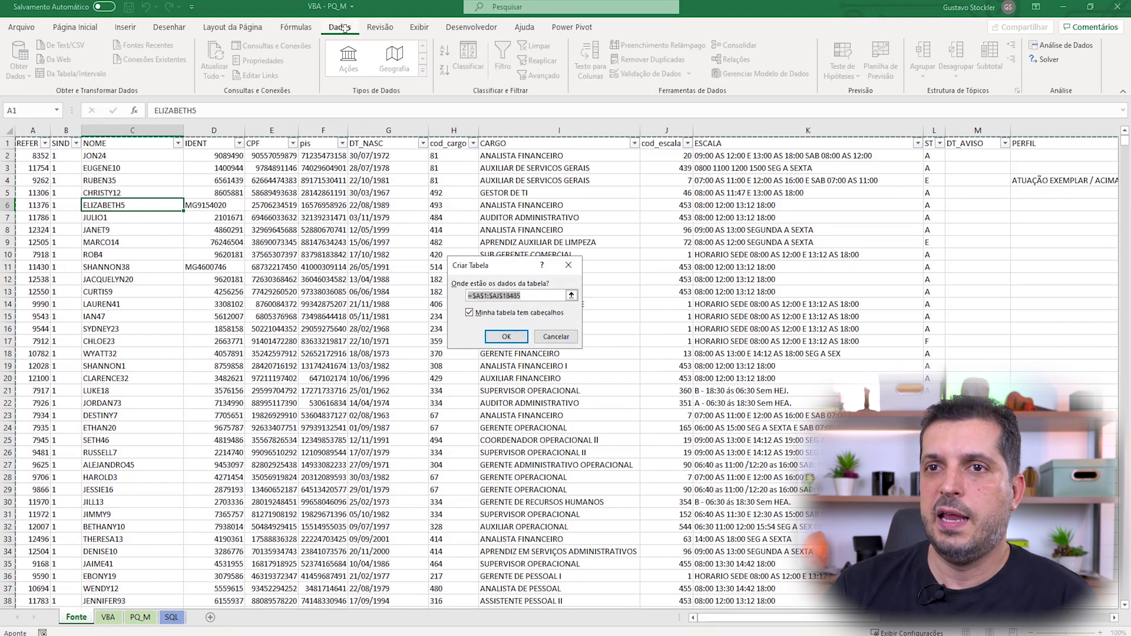
key(Escape)
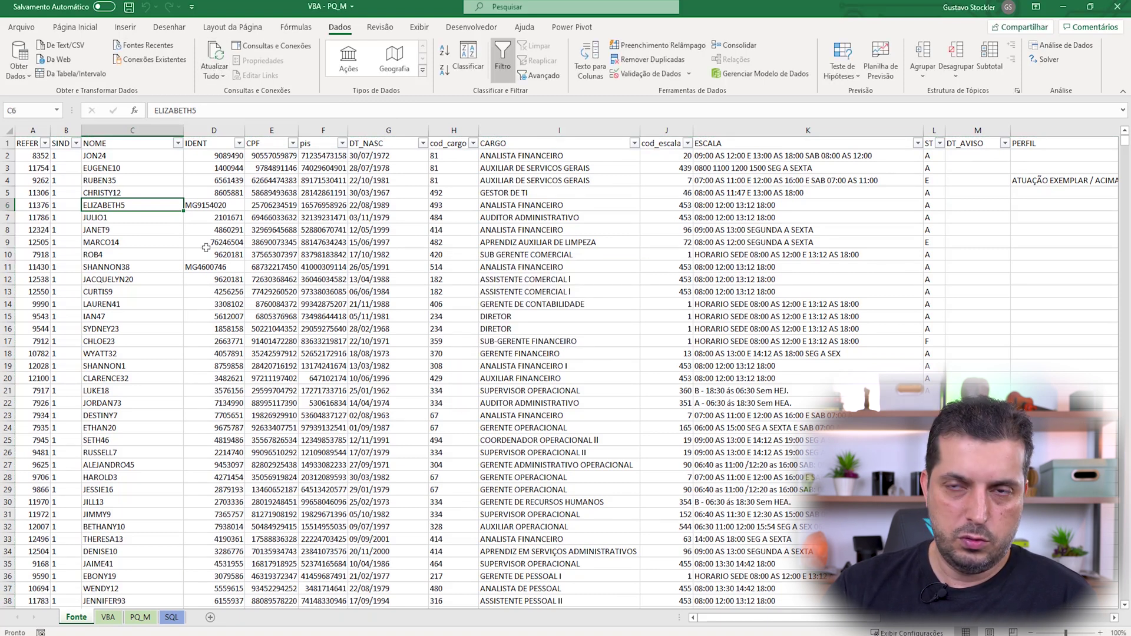
Import the Fonte sheet's data range into Power Query as a table with headers.
click(22, 66)
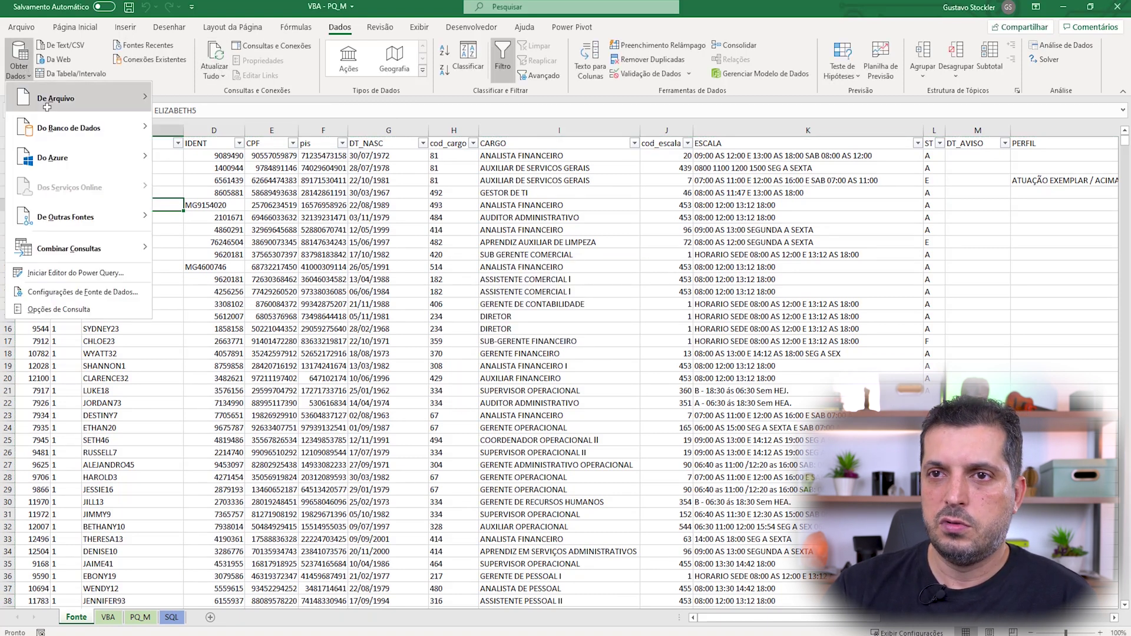
mouse_move(49, 102)
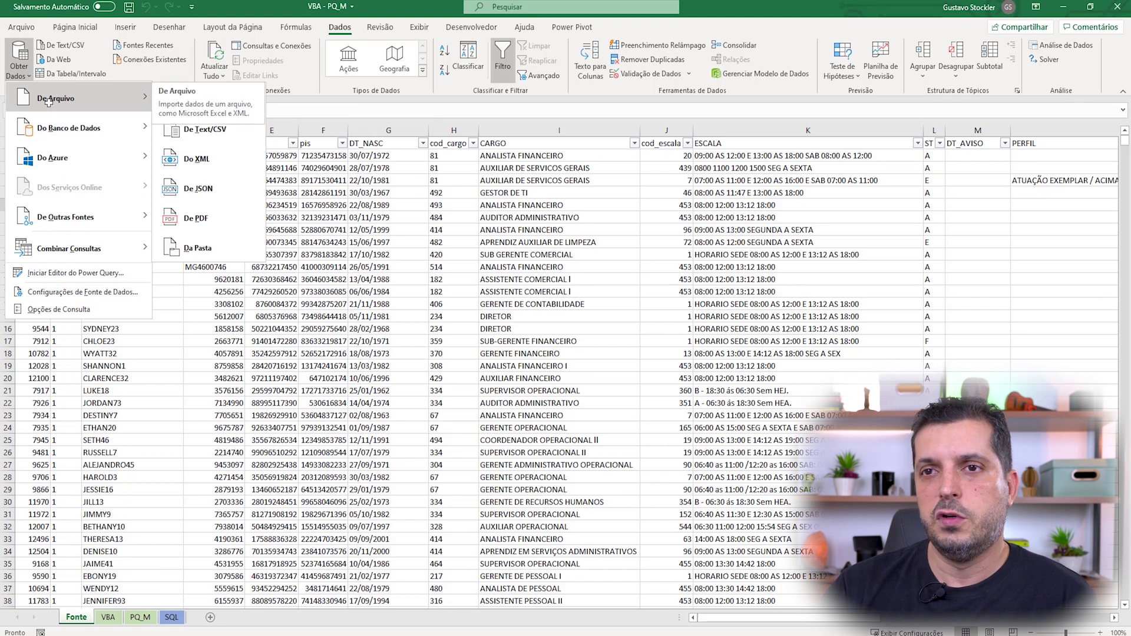
click(361, 312)
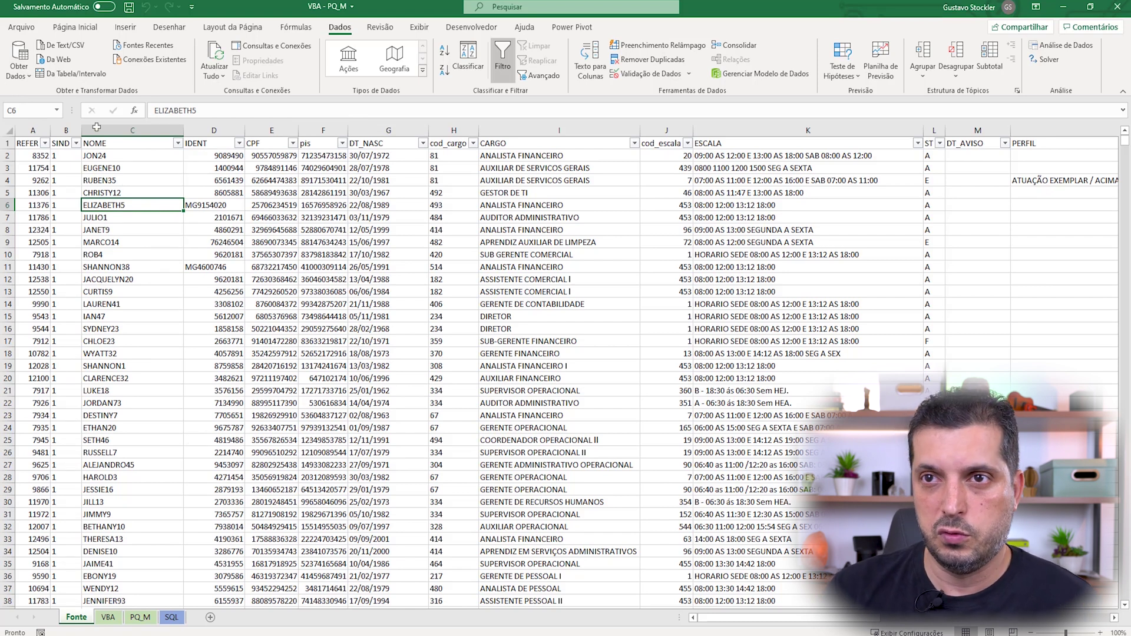
click(70, 75)
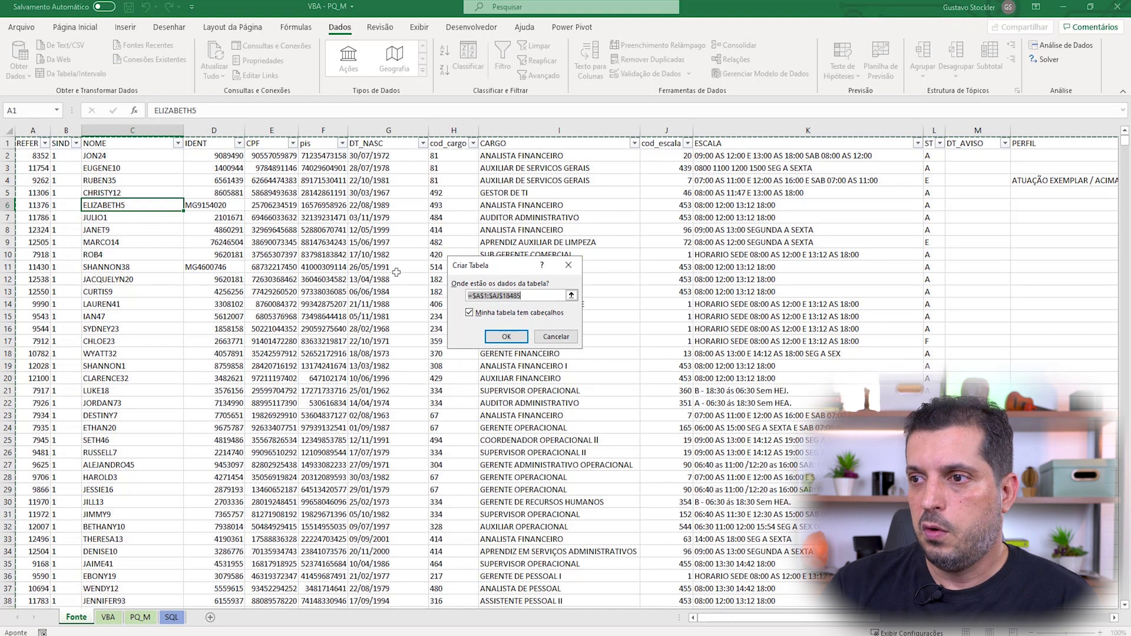
click(506, 337)
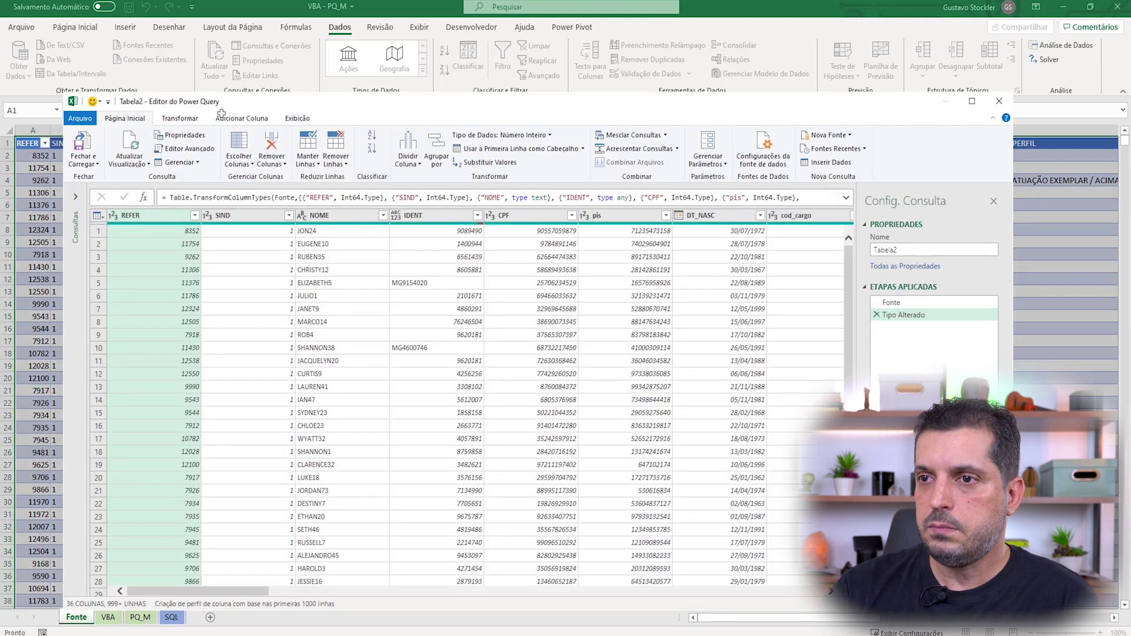
Examine the full formula of the Tipo Alterado step and the data type options for the SIND column.
click(844, 197)
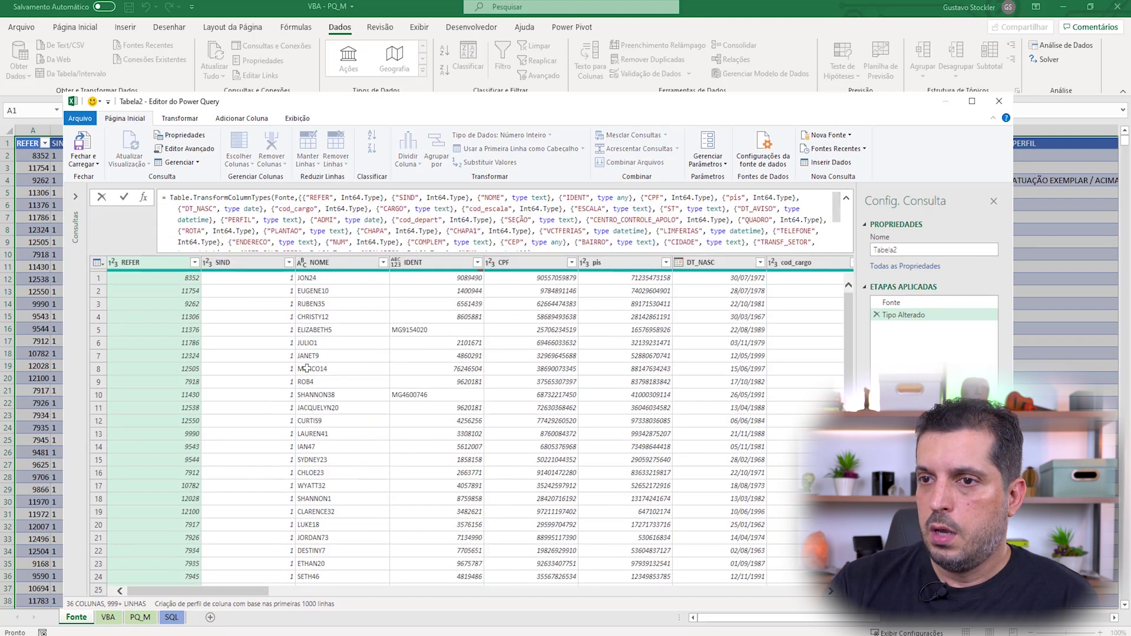
click(846, 197)
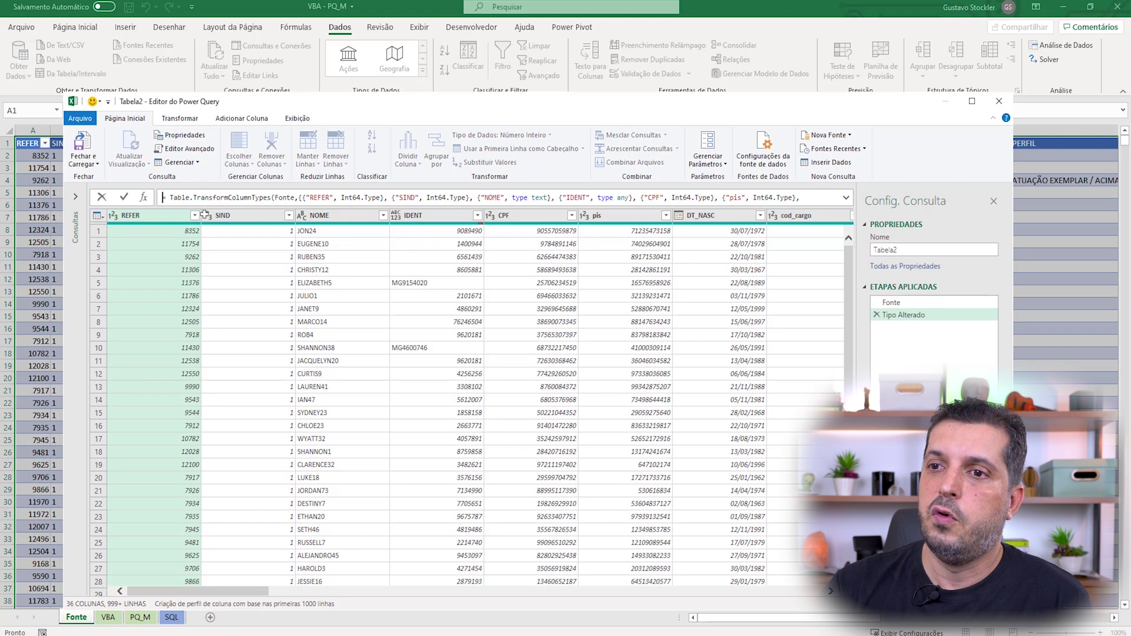
drag(246, 100, 319, 97)
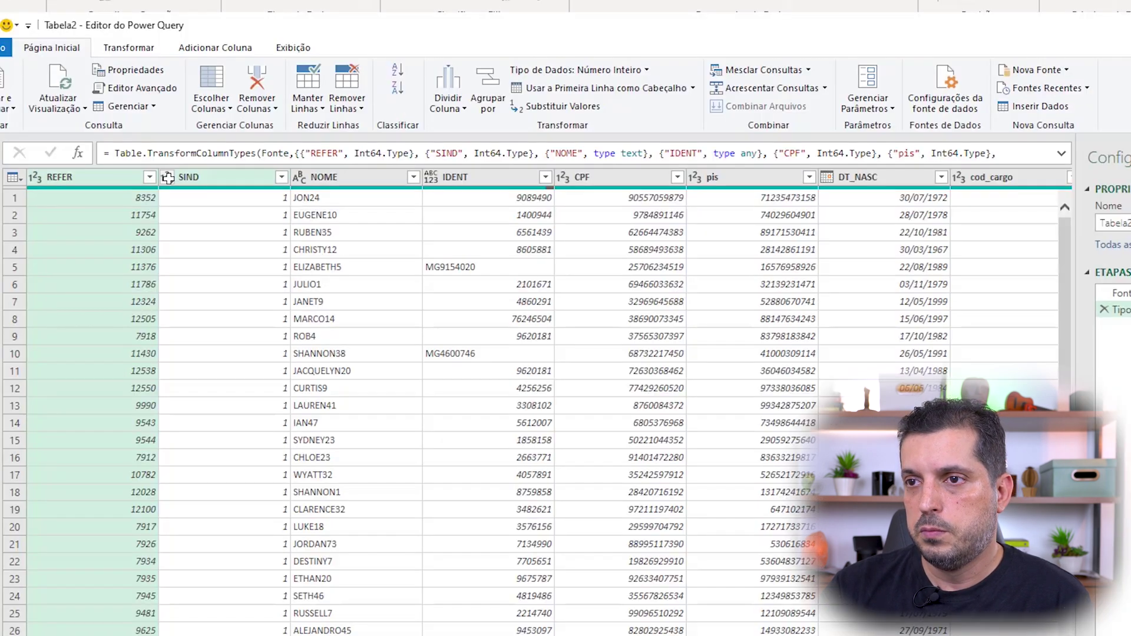
click(281, 212)
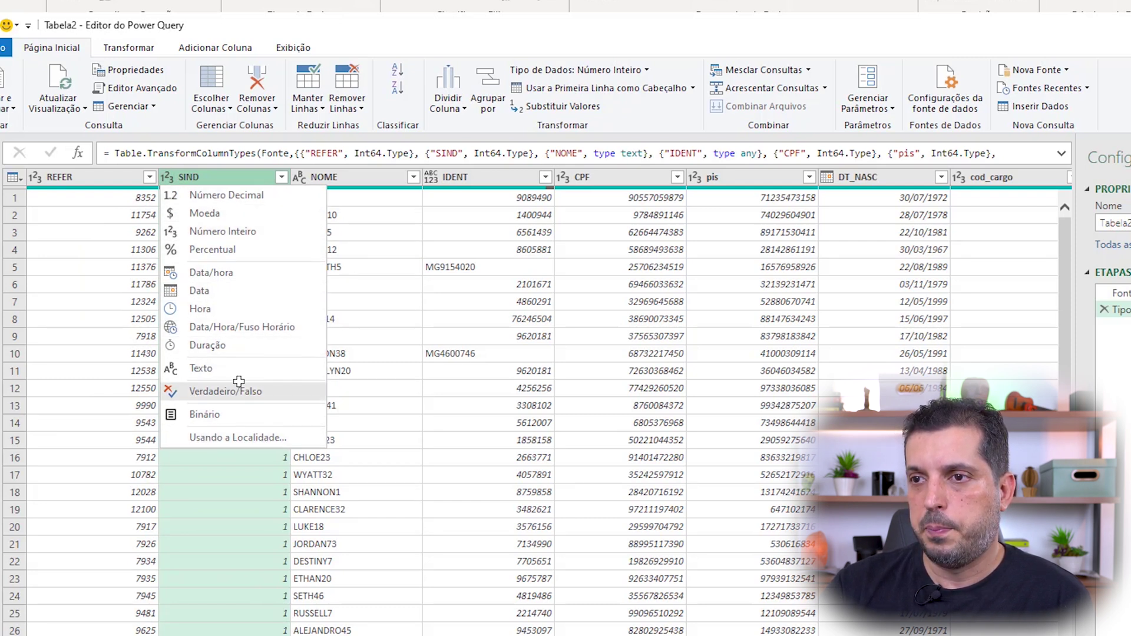
click(357, 194)
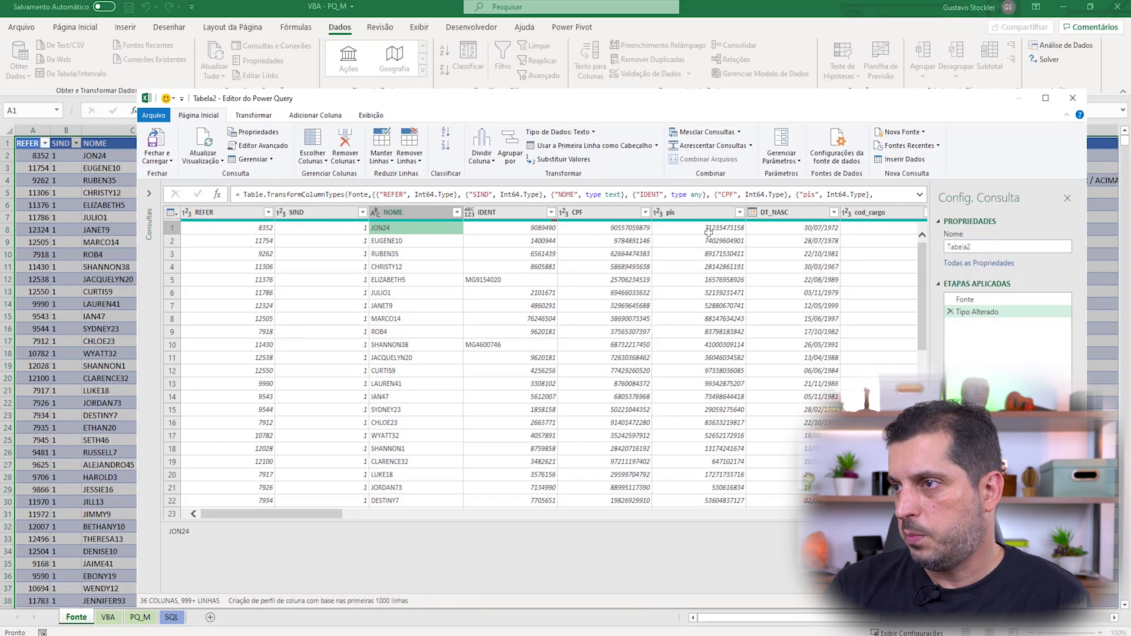
Inspect the data type options for the DT_NASC column and look over the CPF values.
drag(311, 512, 370, 512)
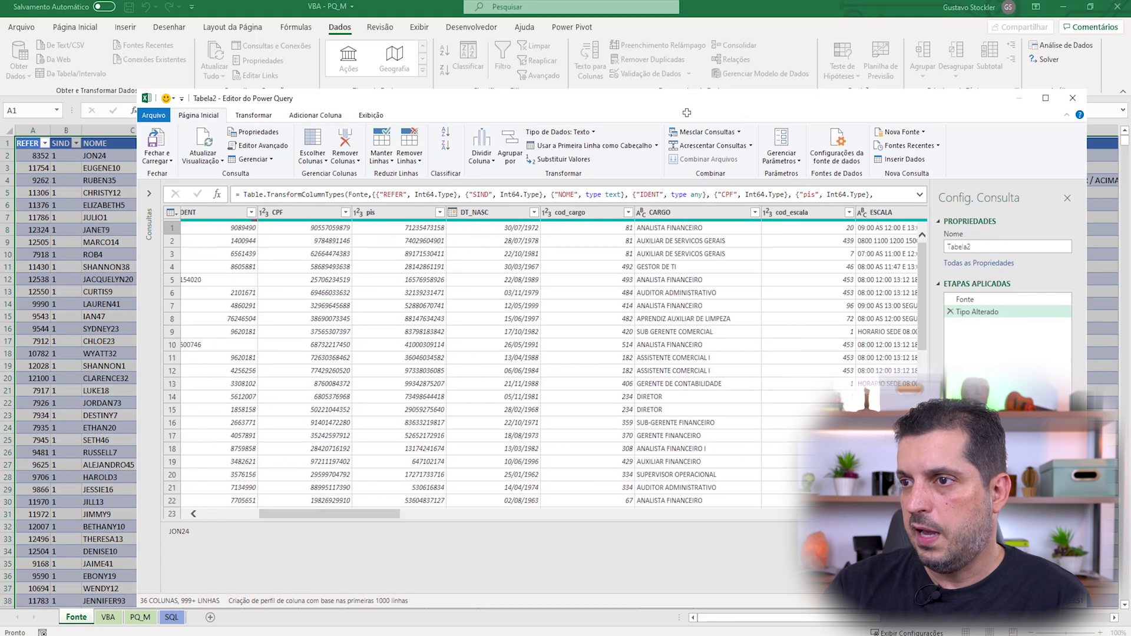
drag(687, 108, 629, 114)
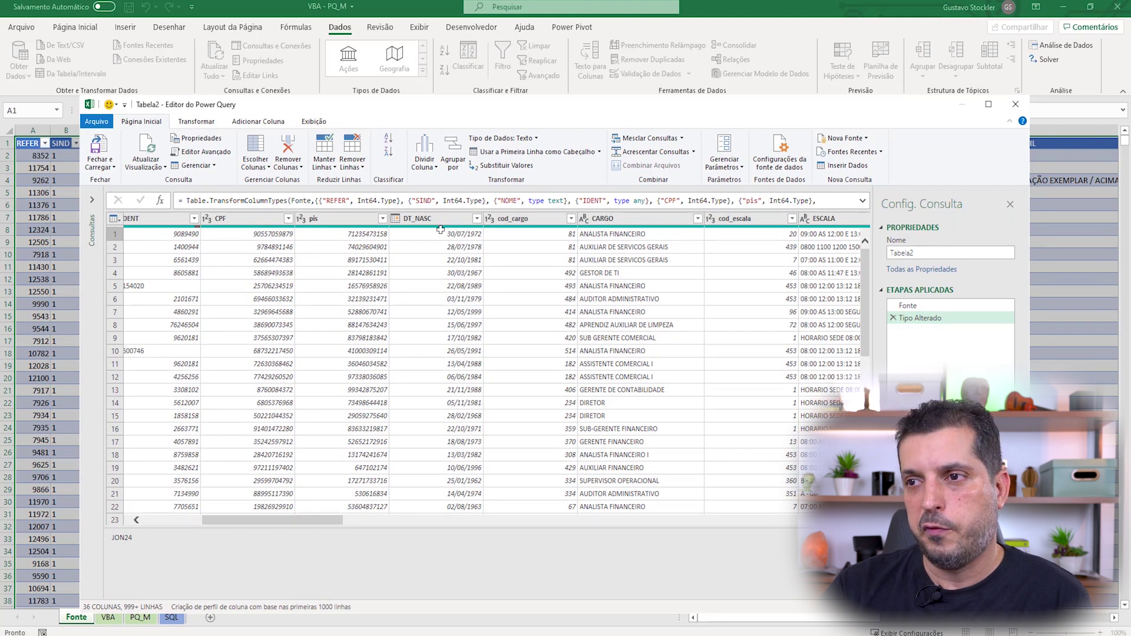
click(395, 218)
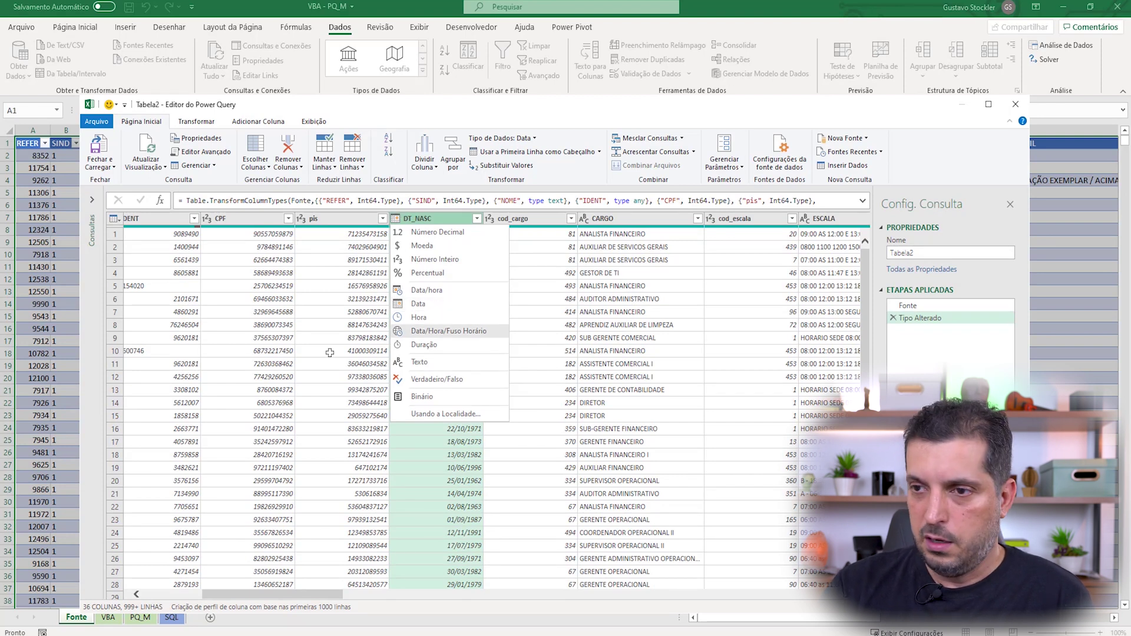
click(224, 325)
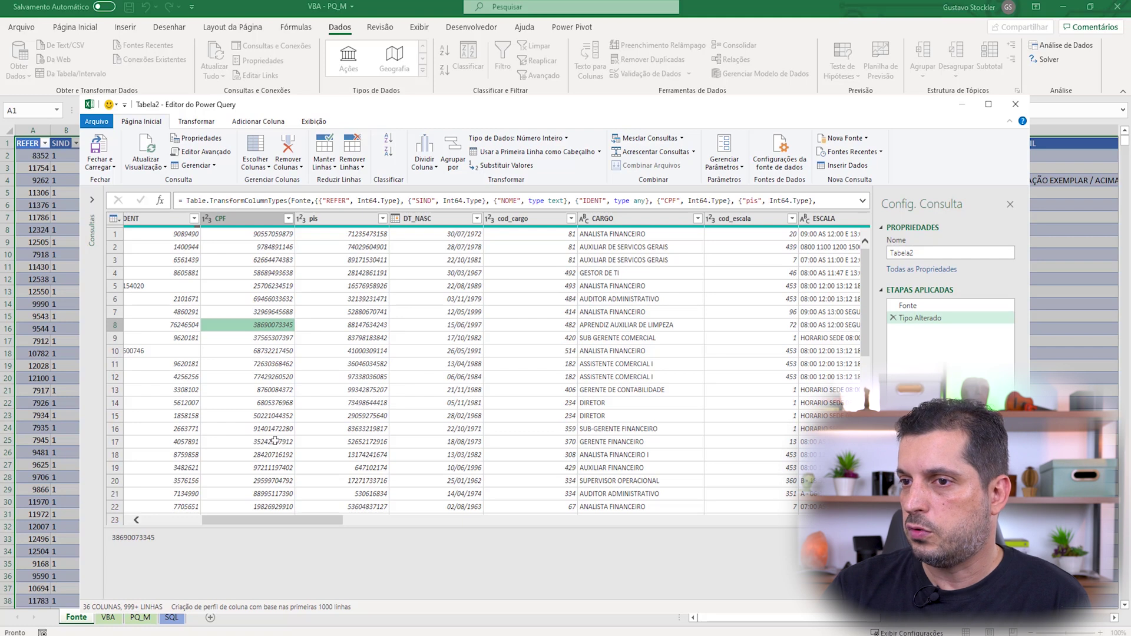
mouse_move(254, 440)
mouse_down()
mouse_move(235, 313)
mouse_move(187, 221)
mouse_move(185, 179)
mouse_move(171, 183)
mouse_move(391, 177)
mouse_move(164, 258)
mouse_move(439, 492)
mouse_move(612, 448)
mouse_move(866, 341)
mouse_move(855, 359)
mouse_move(835, 331)
mouse_move(892, 307)
mouse_move(903, 321)
mouse_move(833, 324)
mouse_move(883, 323)
mouse_move(528, 262)
mouse_move(264, 260)
mouse_move(859, 325)
mouse_move(892, 305)
mouse_move(901, 345)
mouse_move(877, 382)
mouse_move(889, 325)
mouse_move(840, 325)
mouse_up()
key(Escape)
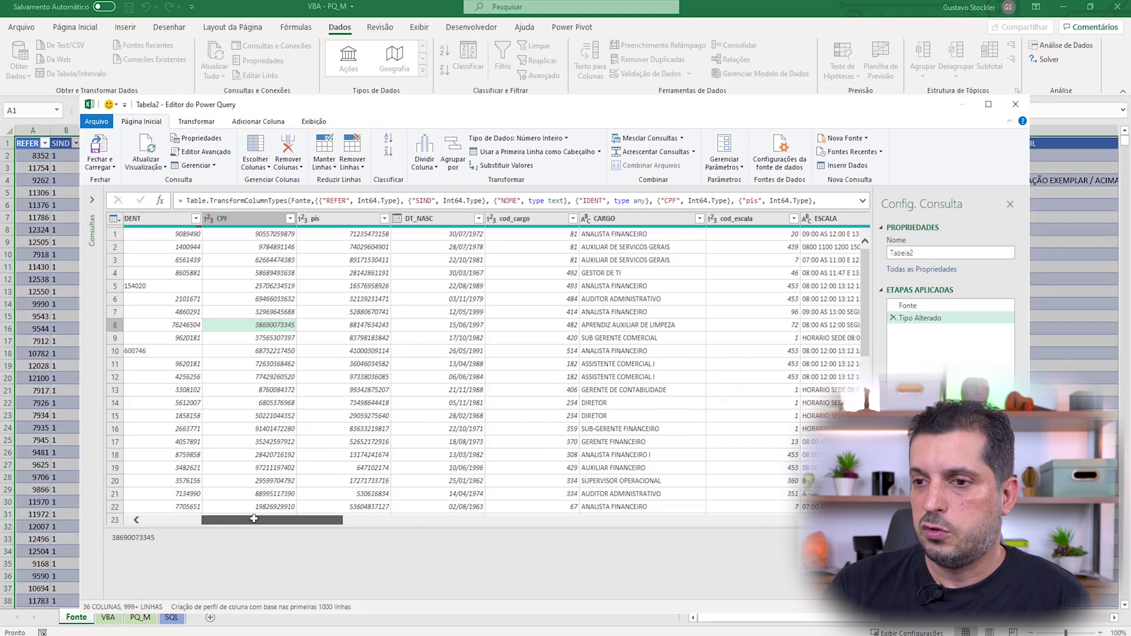
Examine the formula of the query's Fonte step in the expanded formula bar.
drag(263, 519, 267, 519)
click(908, 306)
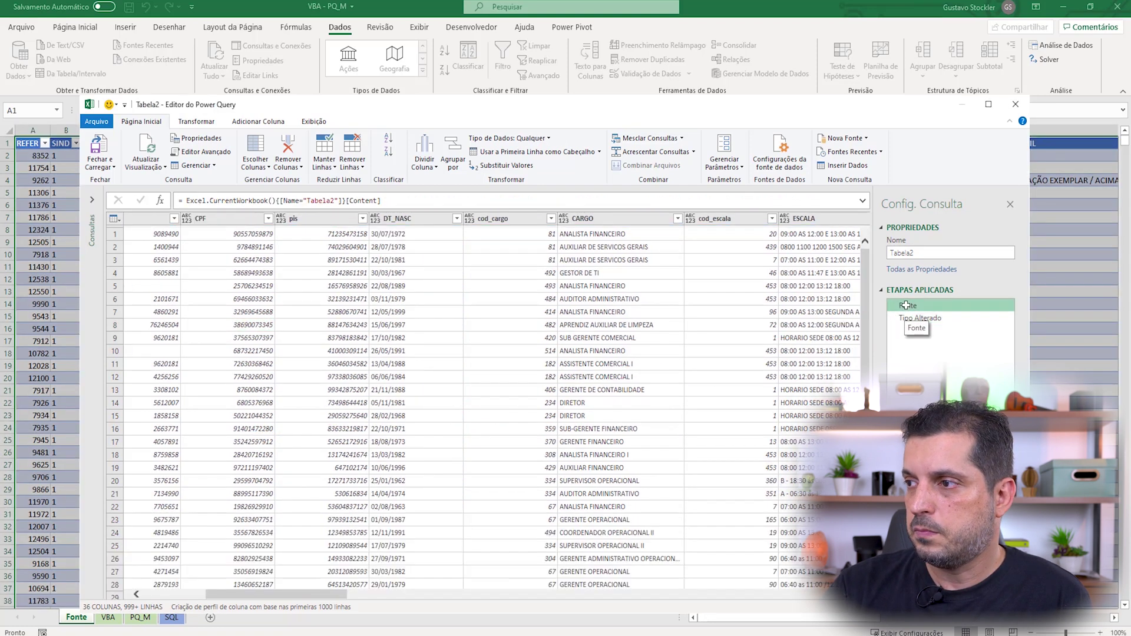
click(862, 201)
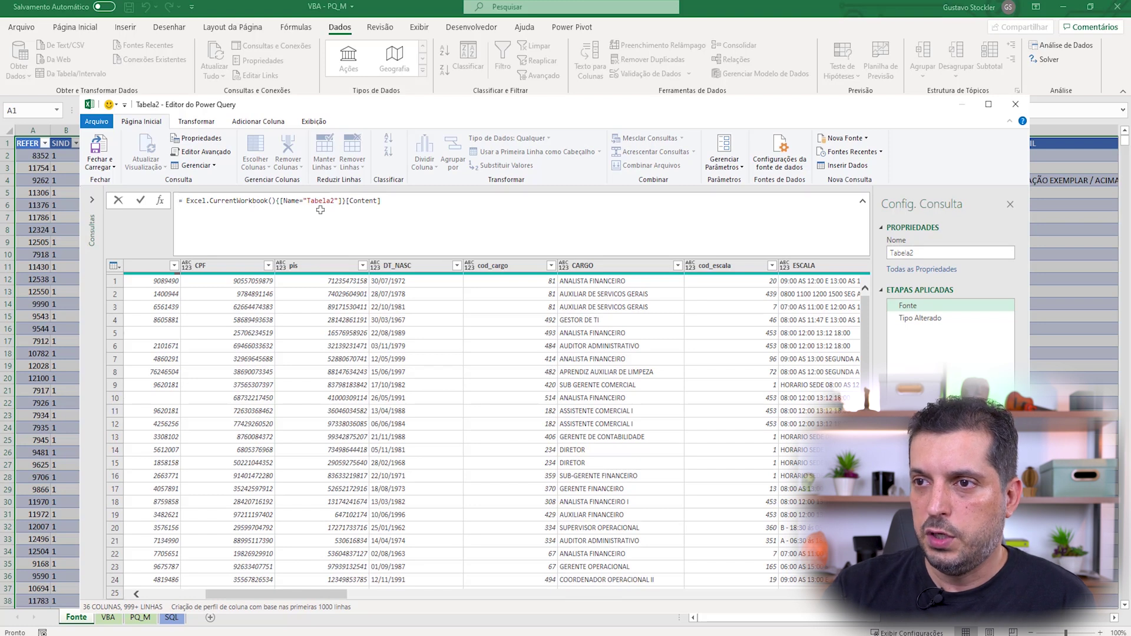
Close the Power Query editor without keeping the query, and rename the Fonte sheet's table as dfuncionário.
click(1016, 103)
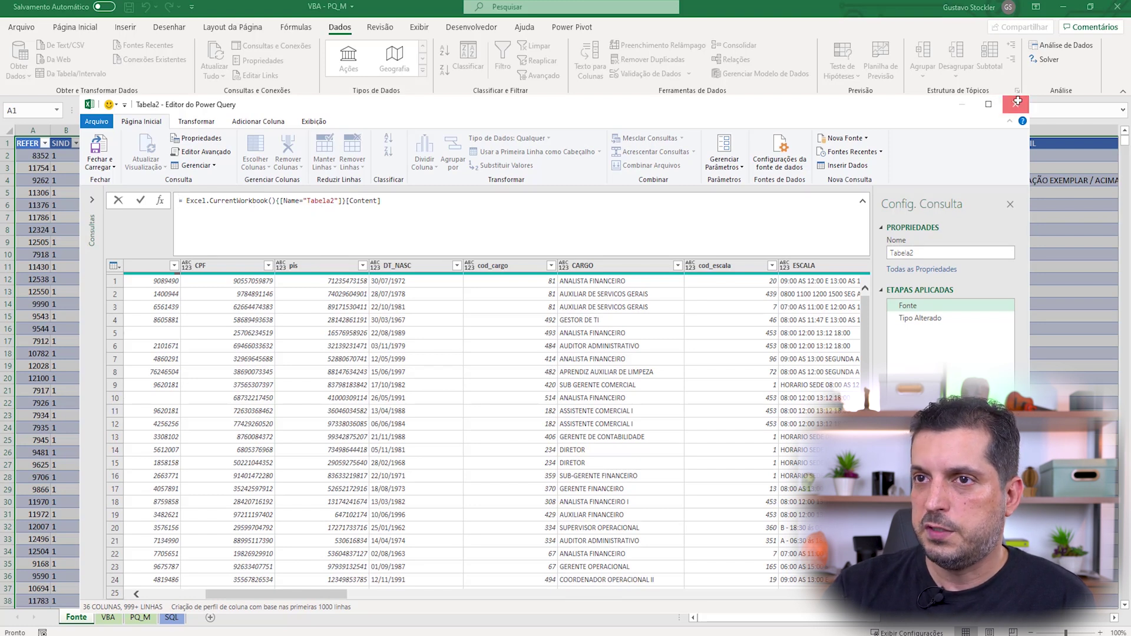
click(636, 338)
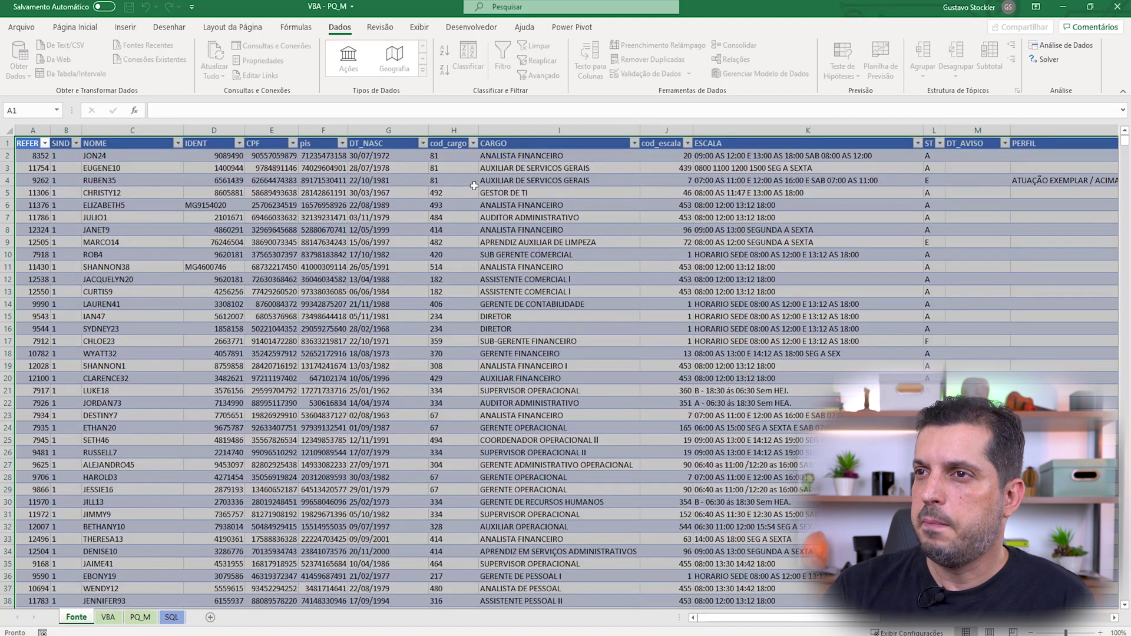
click(405, 201)
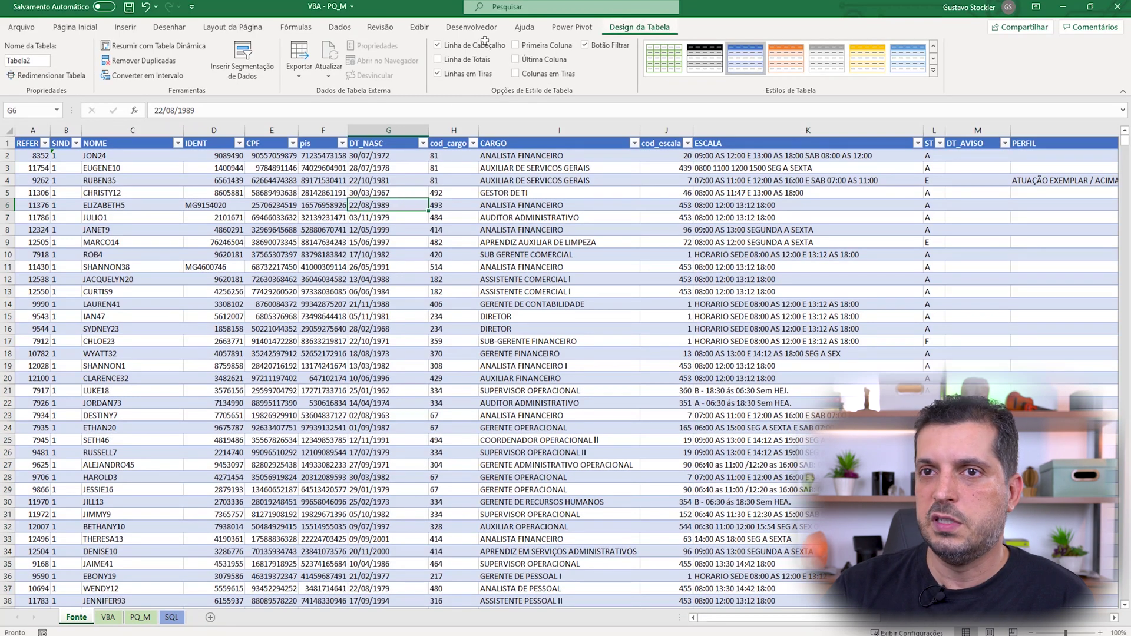
click(34, 59)
text(dfuncionár)
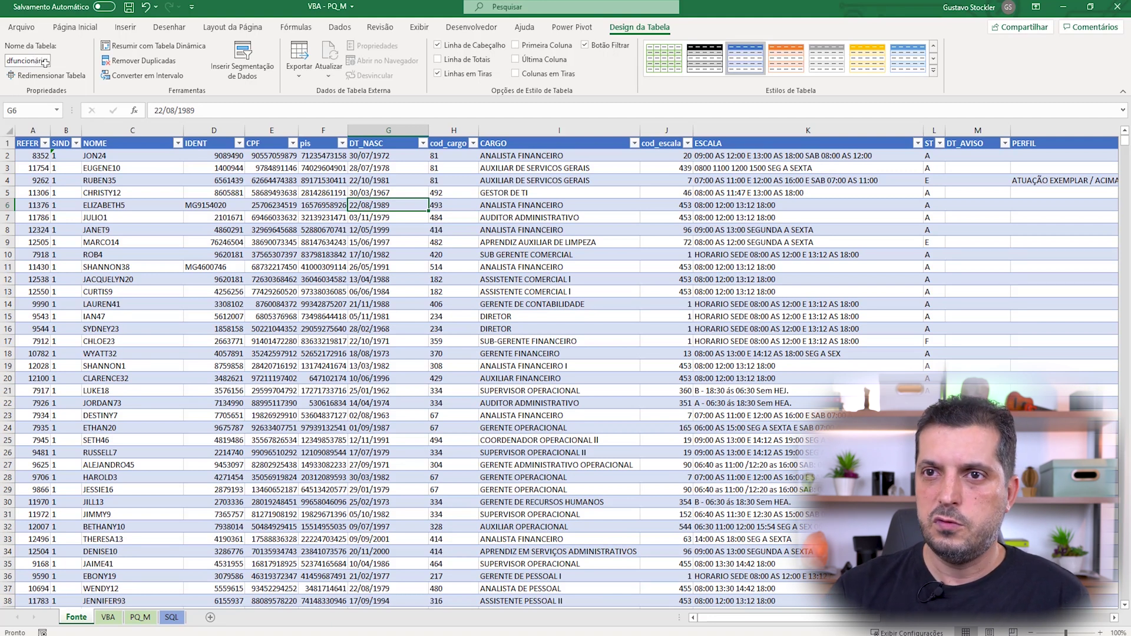
click(131, 178)
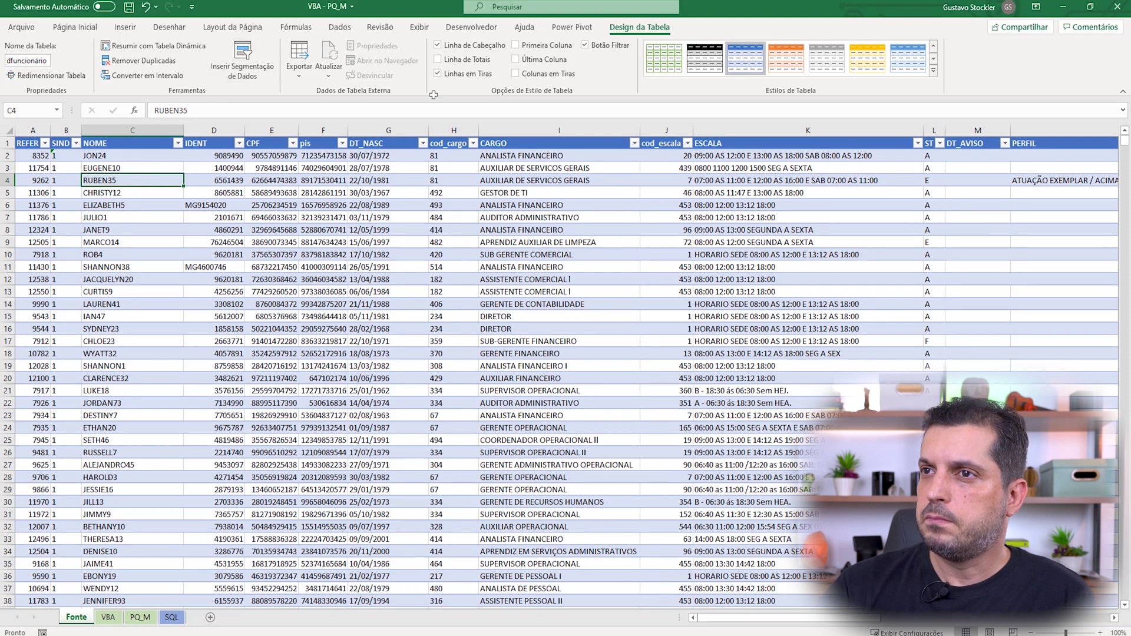
Show the workbook's queries and connections, and load the dfuncionário table into the Power Query editor.
click(340, 28)
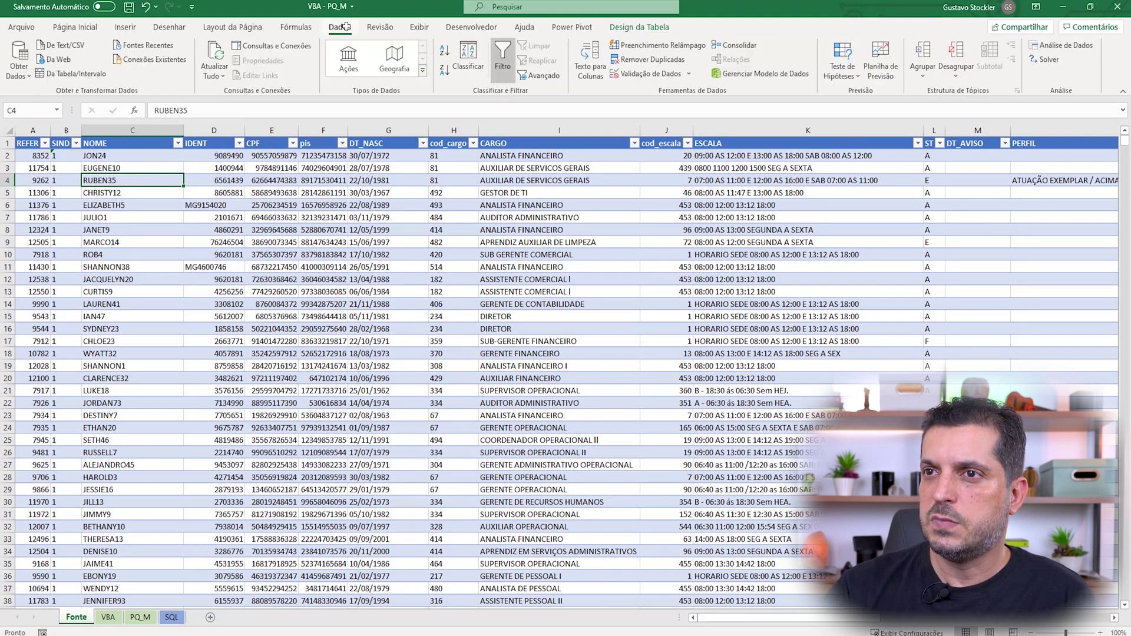
click(268, 46)
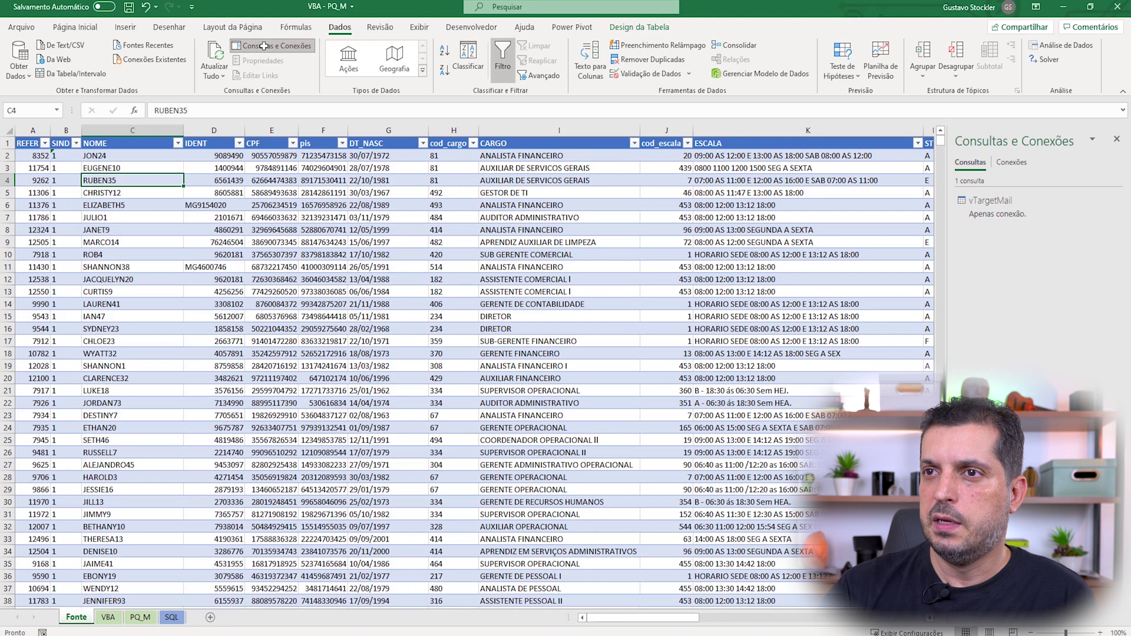
right_click(241, 213)
key(Escape)
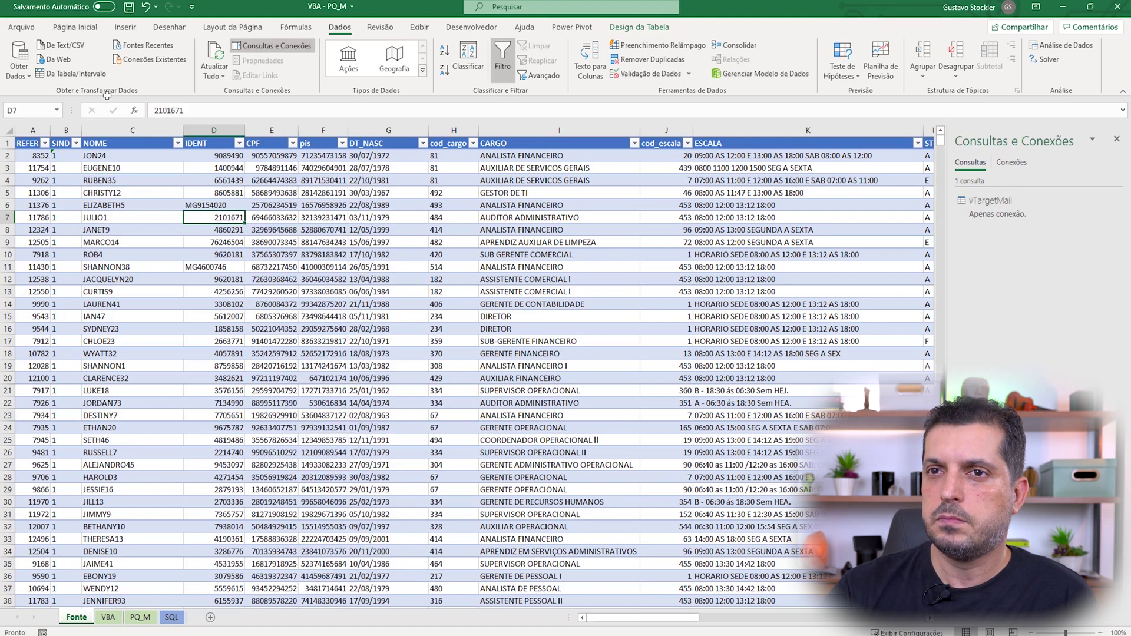
click(65, 196)
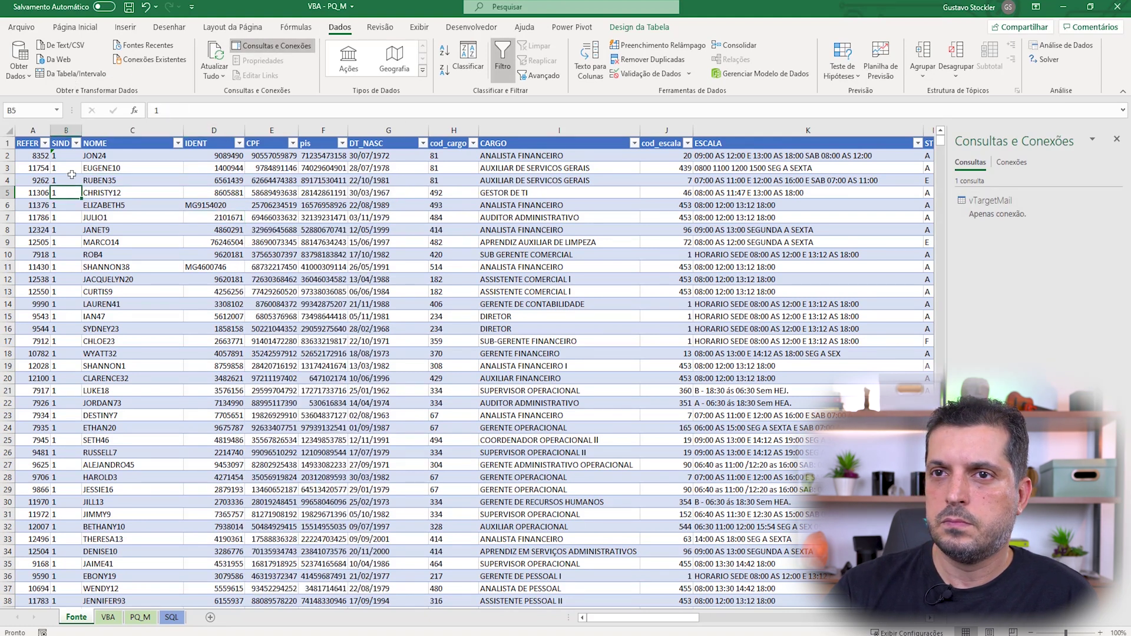
click(84, 74)
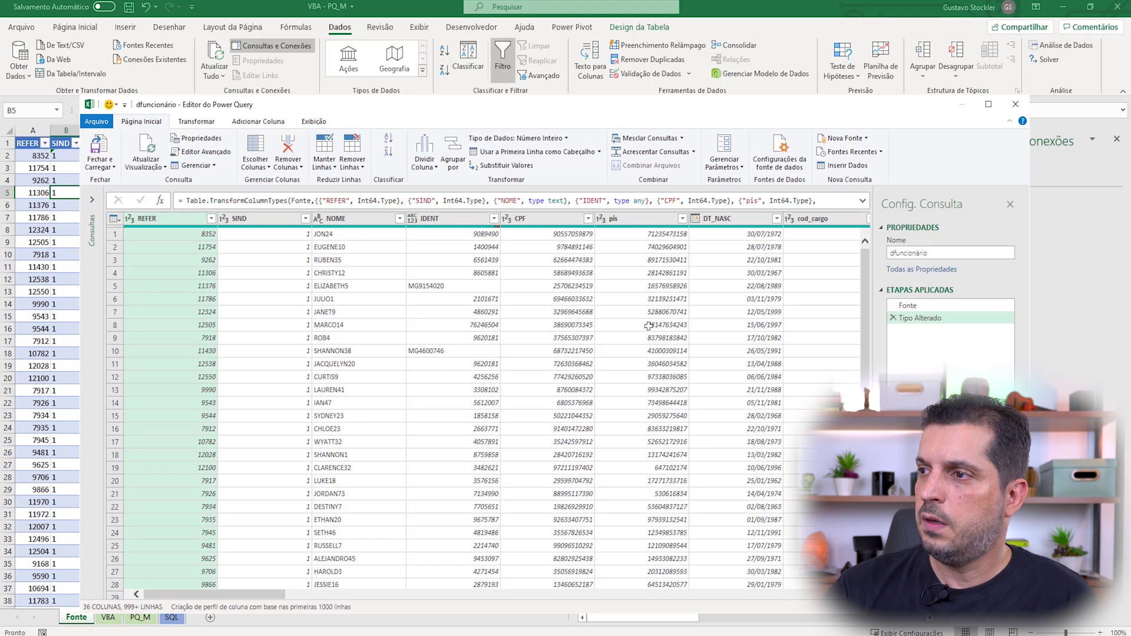
Expand the list of queries in the Power Query editor and look over the dfuncionário query.
click(387, 324)
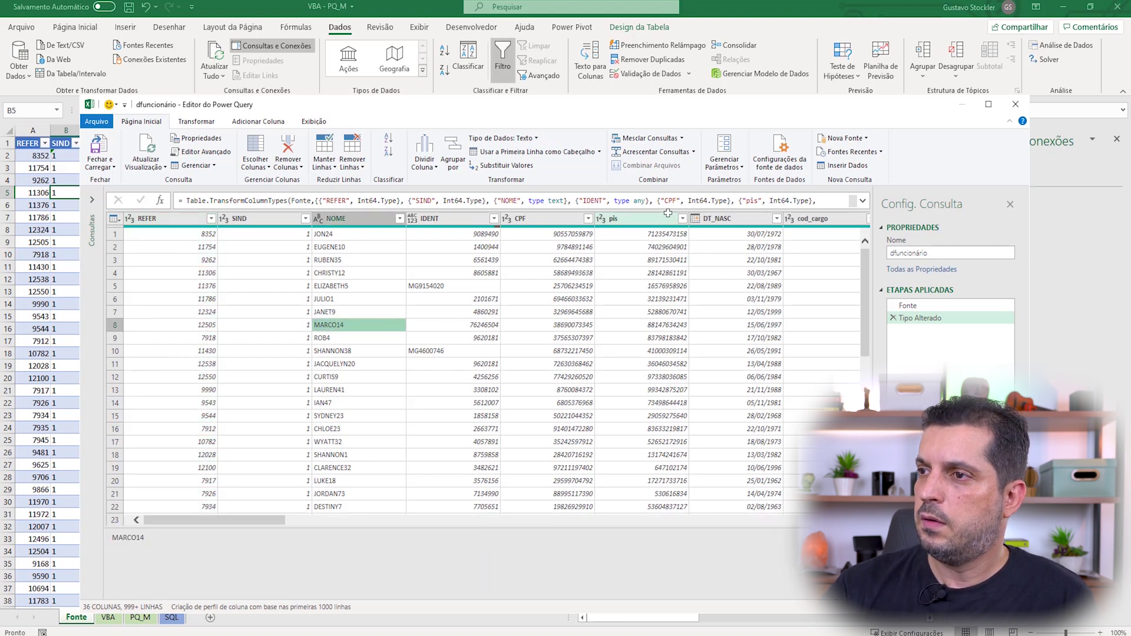
drag(622, 108, 612, 116)
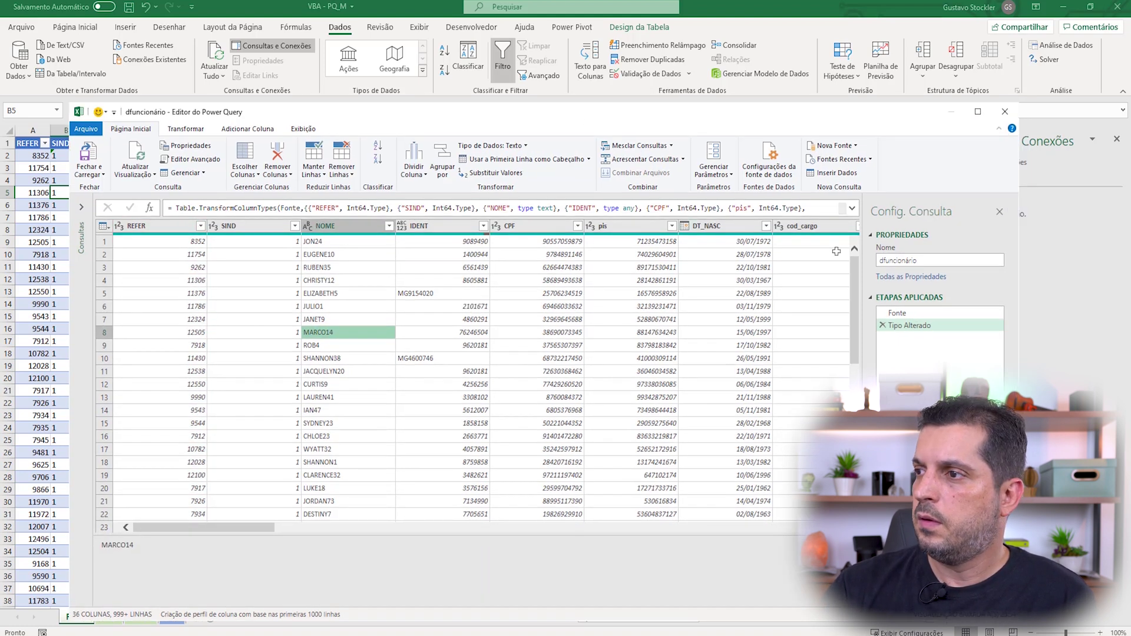
mouse_move(499, 362)
mouse_down()
mouse_move(868, 274)
mouse_move(883, 259)
mouse_up()
key(Escape)
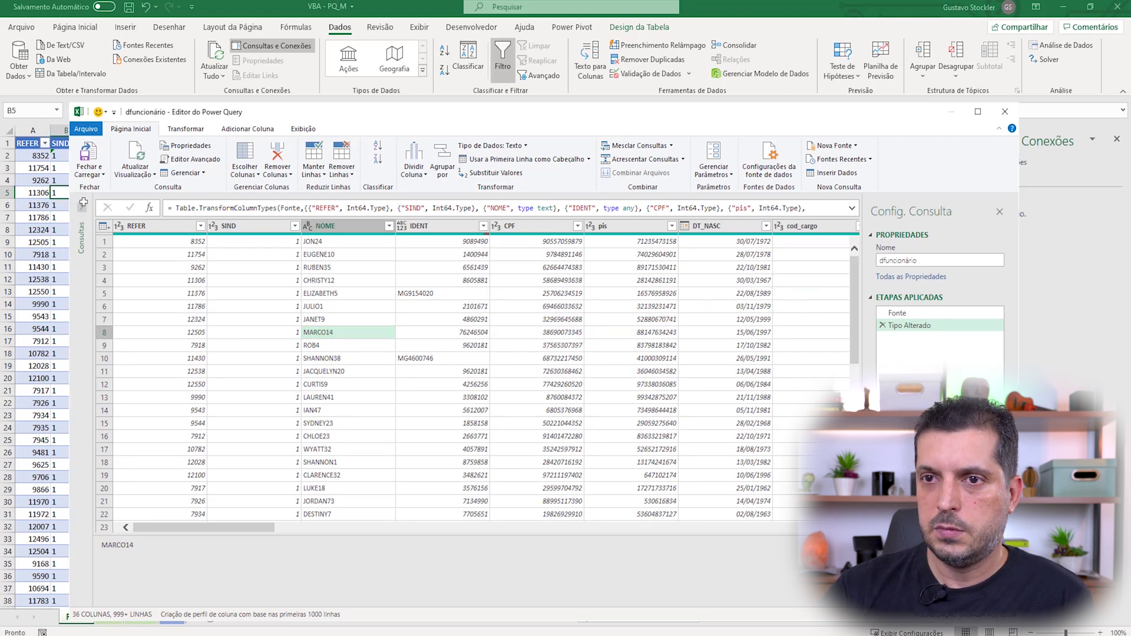
click(93, 215)
mouse_move(325, 340)
mouse_down()
mouse_move(197, 293)
mouse_move(93, 233)
mouse_move(94, 218)
mouse_move(121, 218)
mouse_move(448, 383)
mouse_move(551, 321)
mouse_move(401, 206)
mouse_move(76, 127)
mouse_move(822, 297)
mouse_move(875, 261)
mouse_up()
key(Escape)
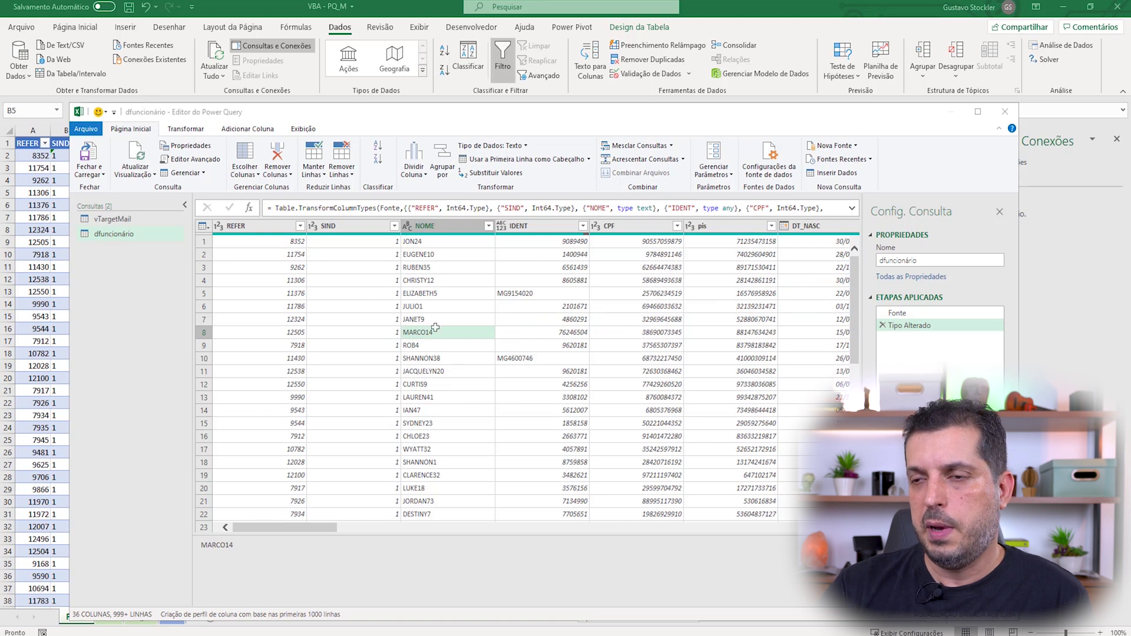
In the dfuncionário query, keep only the columns from REFER through CARGO and remove all the others.
drag(378, 108, 362, 179)
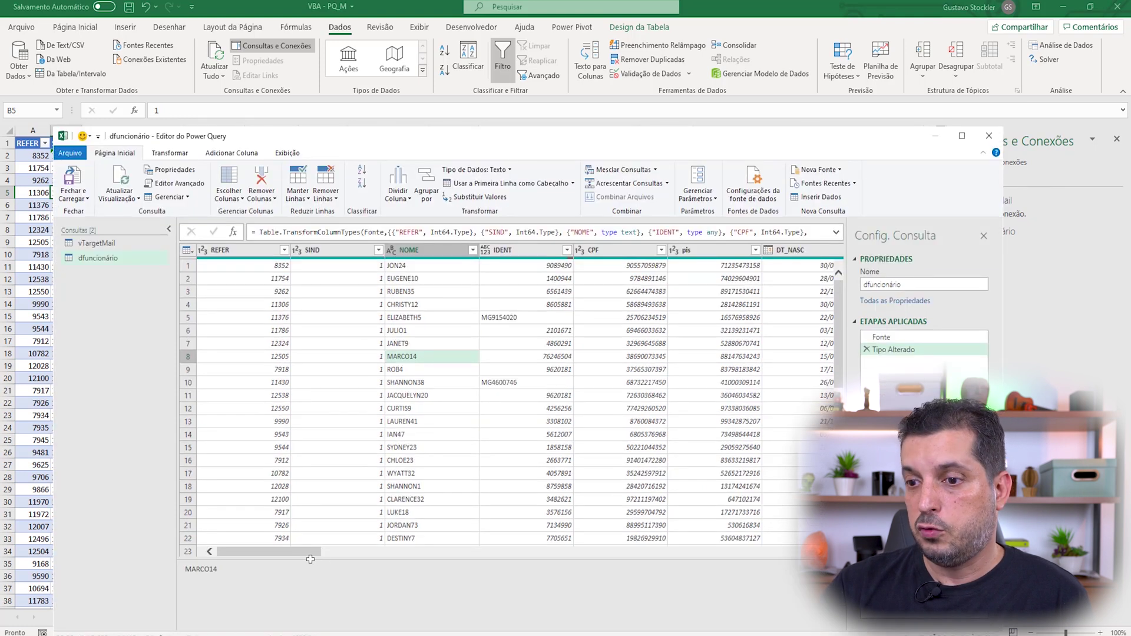
scroll(315, 547, right, 3)
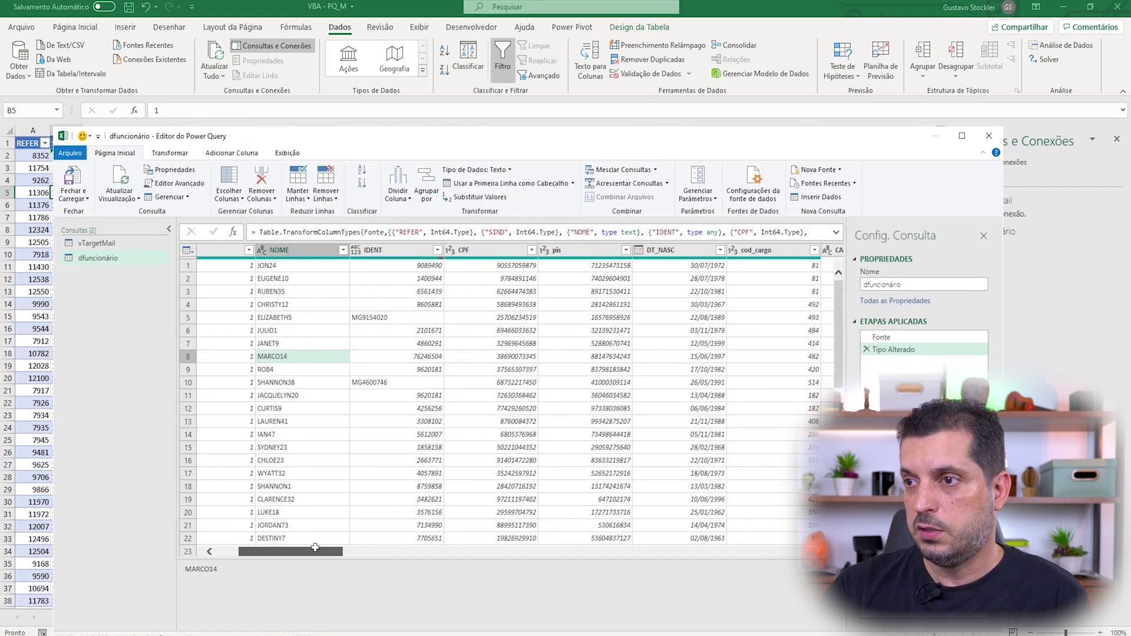
scroll(315, 548, left, 3)
click(239, 250)
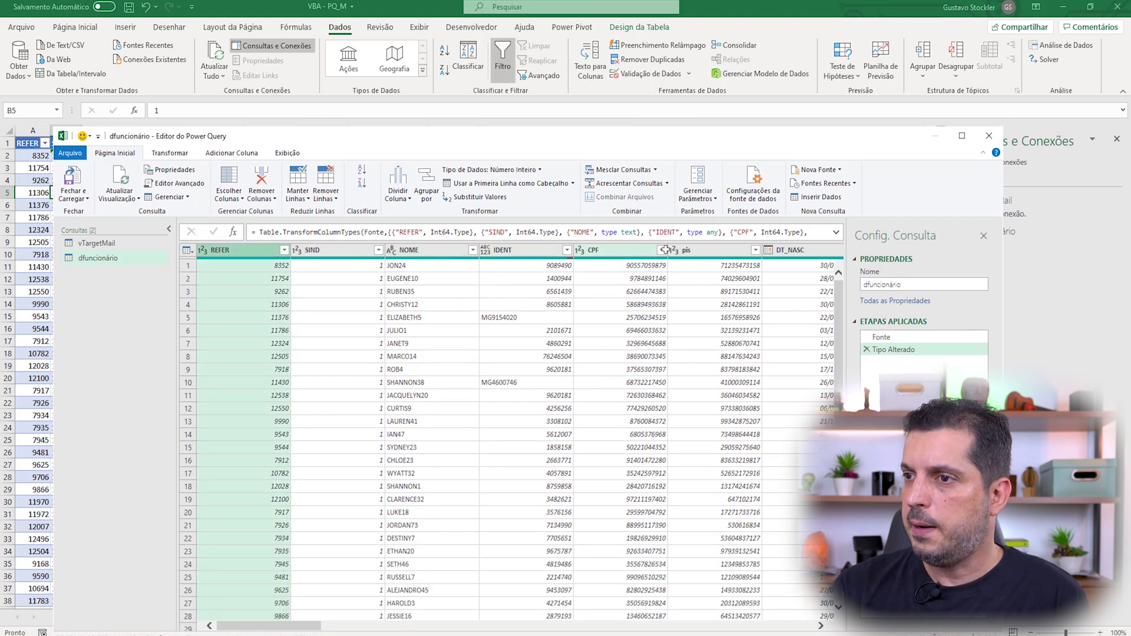
drag(298, 625, 370, 624)
shift+click(579, 248)
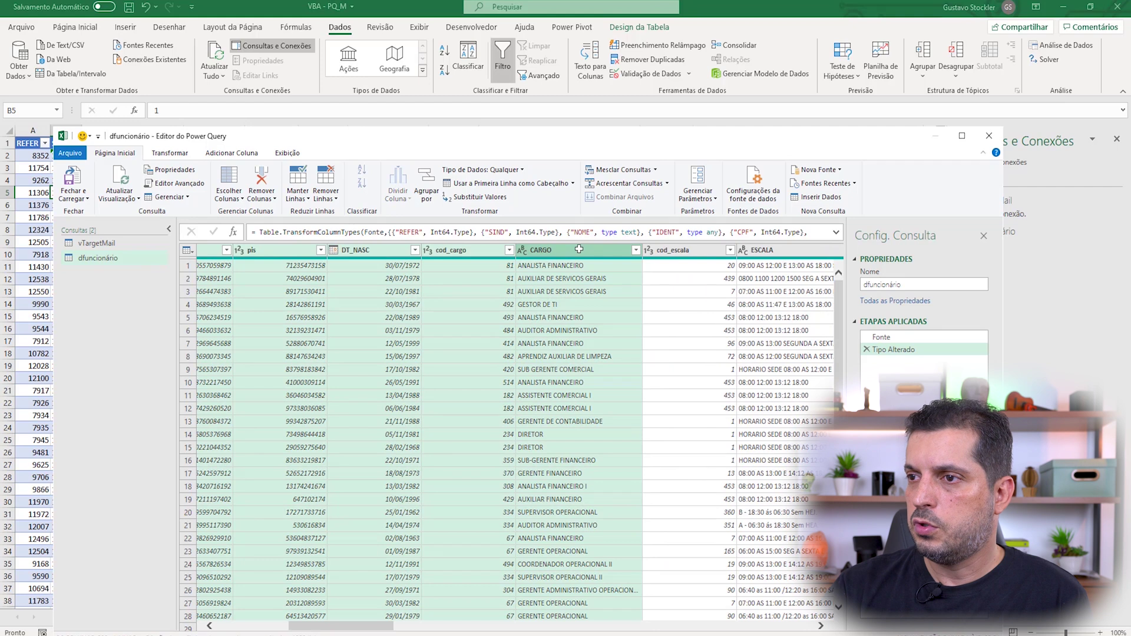
right_click(579, 248)
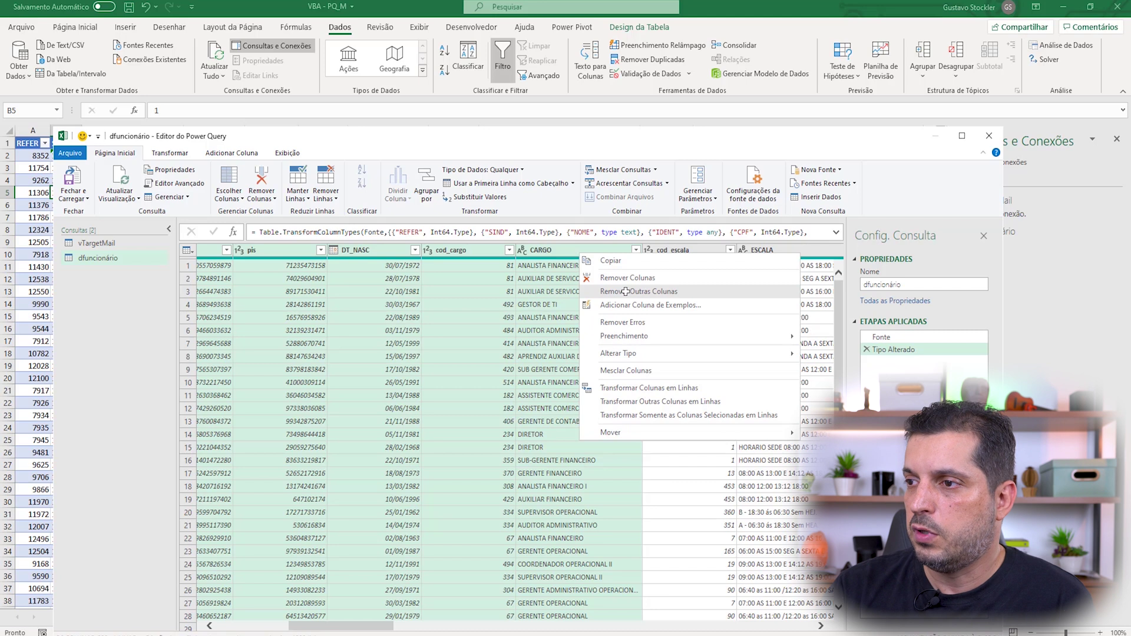
click(626, 291)
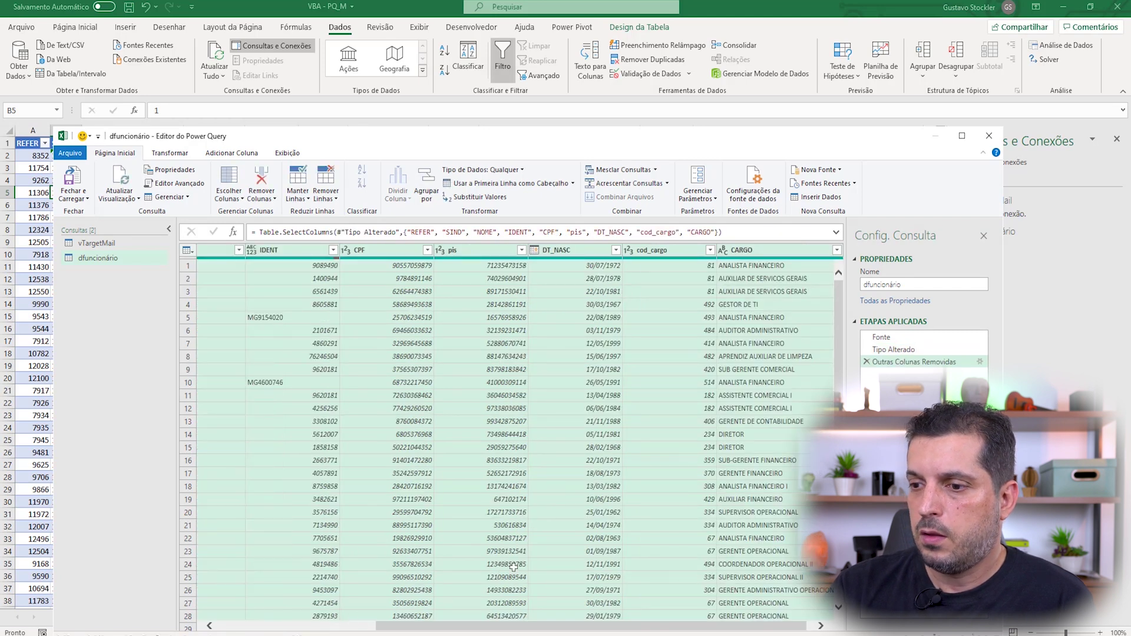
mouse_move(590, 464)
mouse_down()
mouse_move(867, 362)
mouse_move(835, 346)
mouse_move(589, 372)
mouse_move(200, 289)
mouse_move(357, 197)
mouse_move(412, 434)
mouse_move(400, 288)
mouse_move(825, 306)
mouse_move(816, 374)
mouse_move(865, 360)
mouse_move(848, 372)
mouse_move(858, 355)
mouse_move(666, 356)
mouse_move(718, 354)
mouse_move(732, 378)
mouse_move(757, 366)
mouse_move(732, 384)
mouse_move(591, 395)
mouse_up()
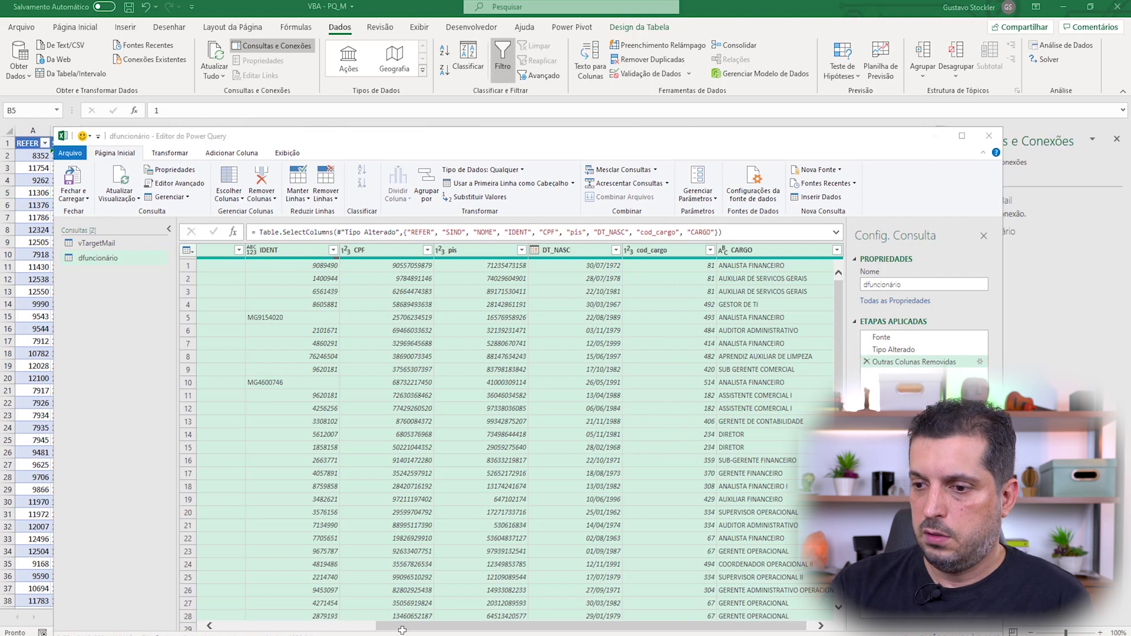
drag(412, 626, 213, 626)
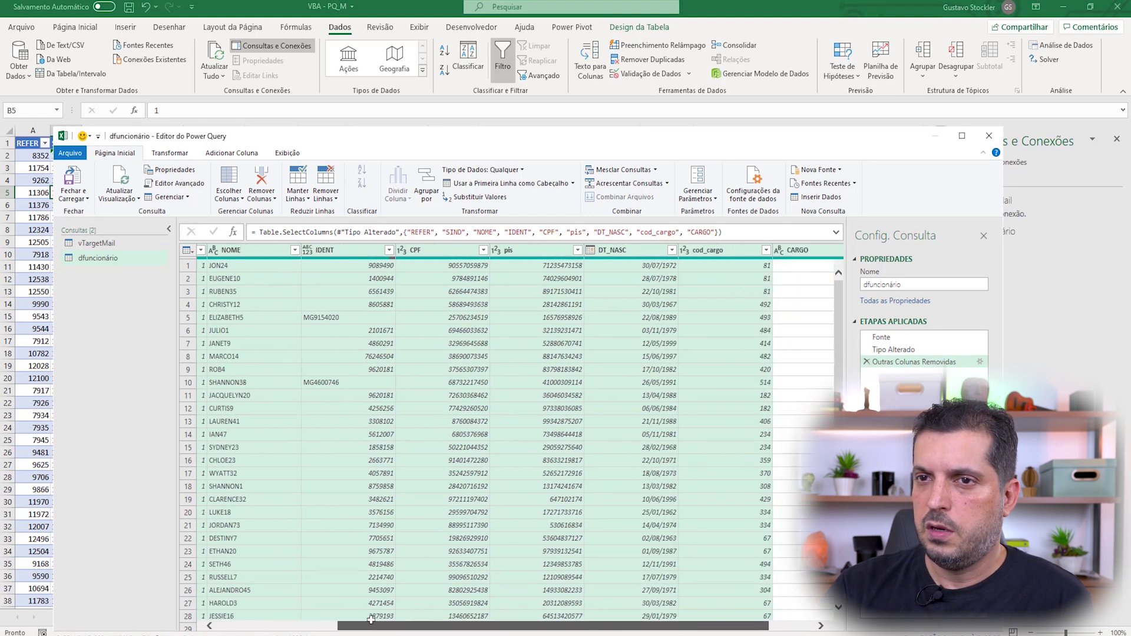
Close the Power Query editor and load the dfuncionário query as a connection only.
click(86, 196)
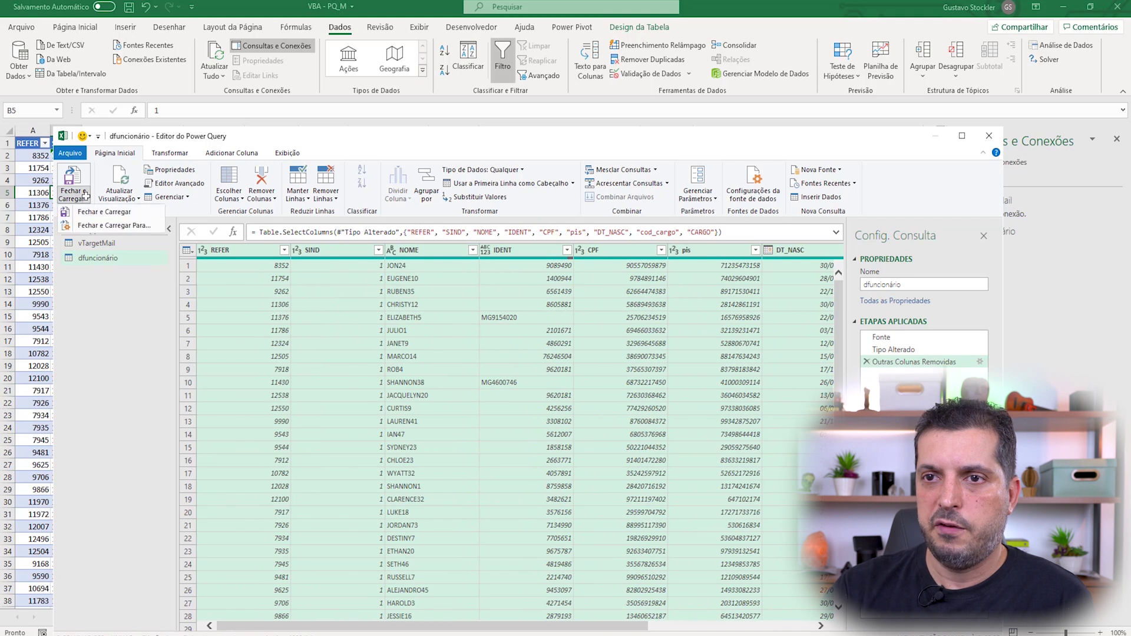
click(103, 225)
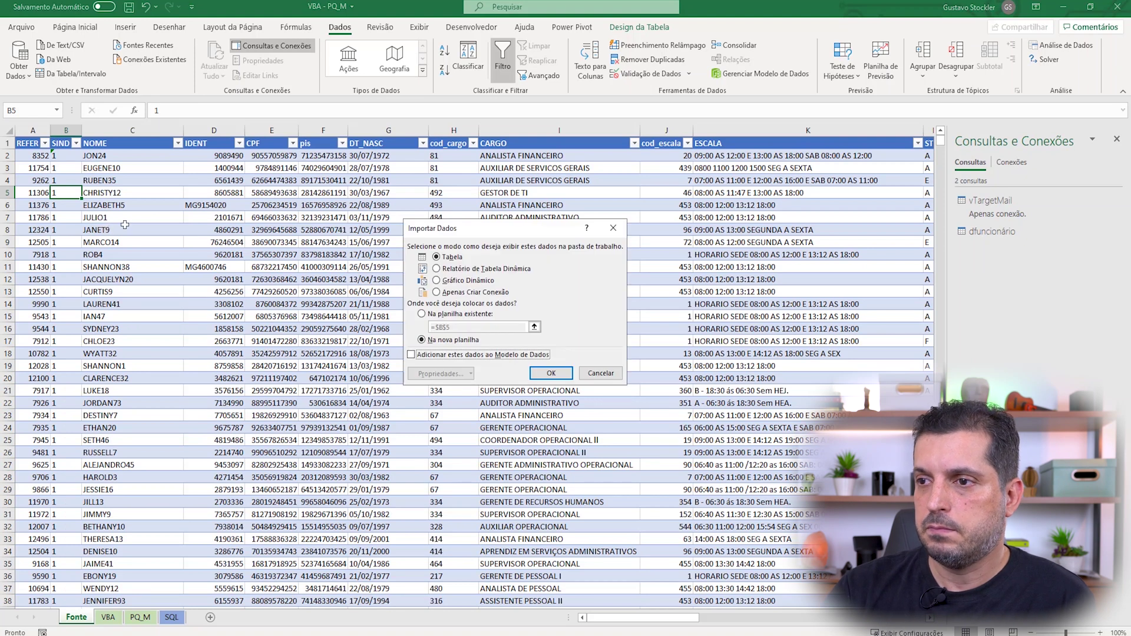
click(435, 292)
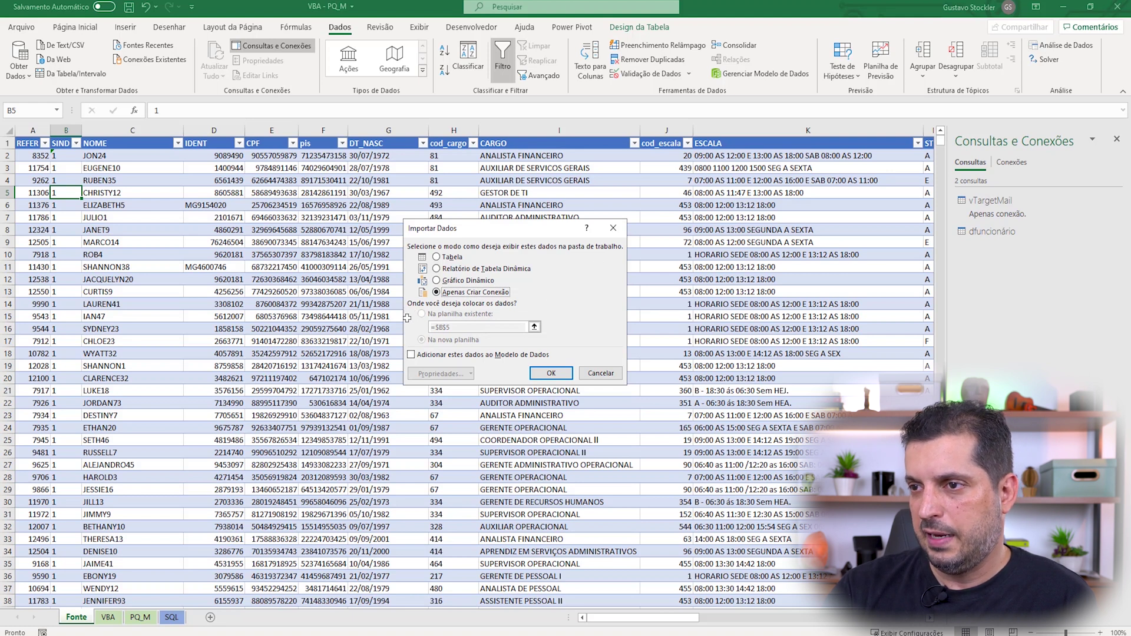
click(552, 372)
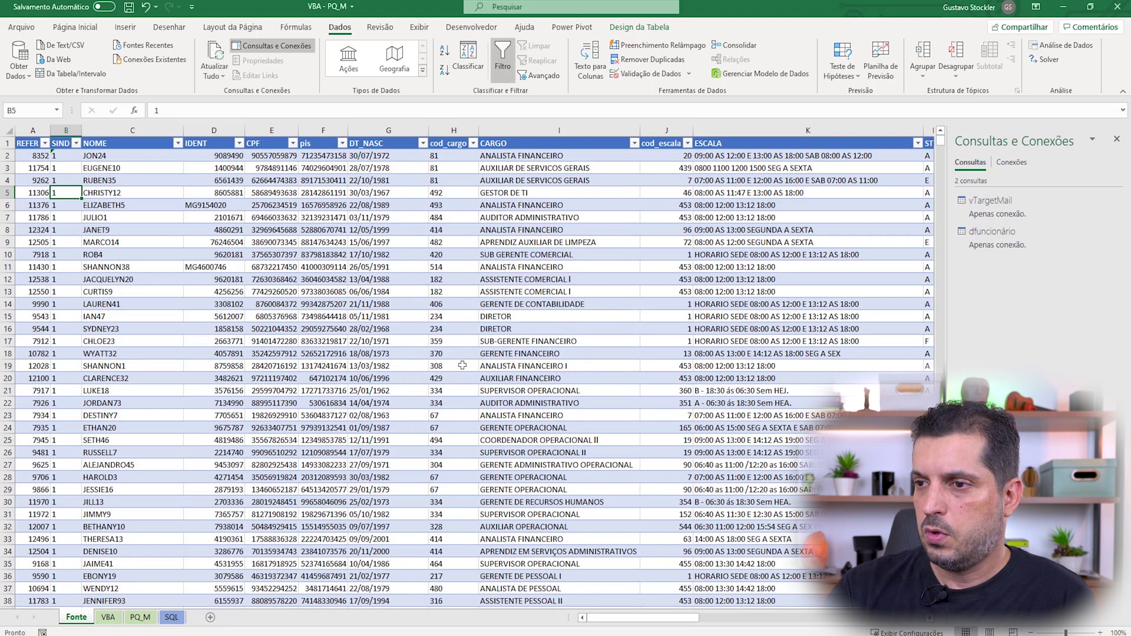
Review the macro's output data on the VBA sheet.
click(108, 617)
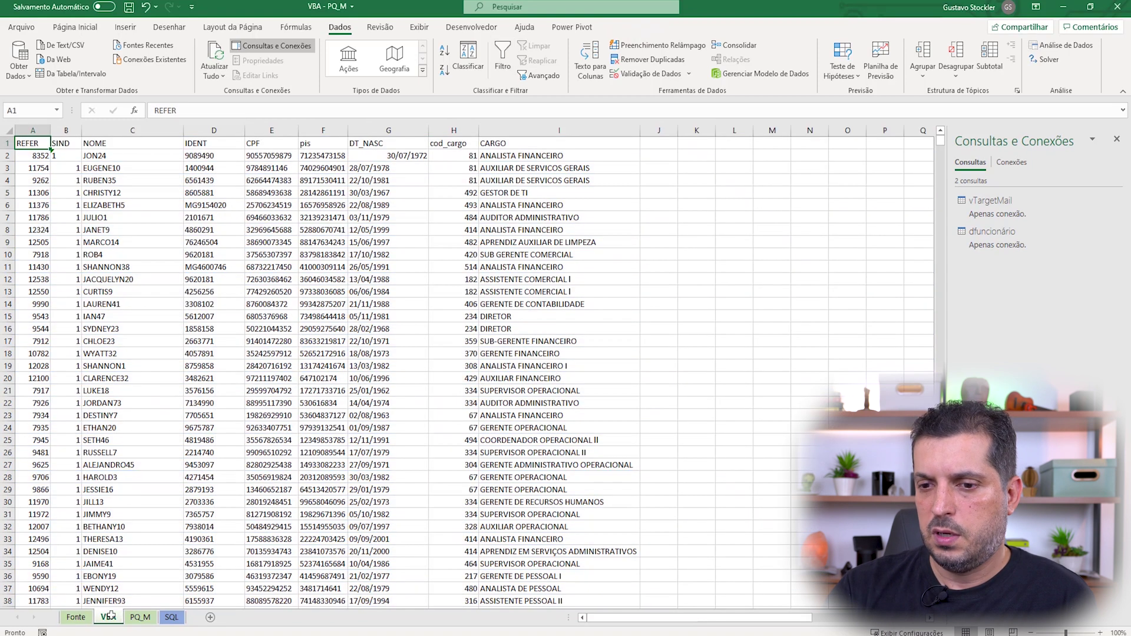
mouse_move(177, 419)
mouse_down()
mouse_move(459, 372)
mouse_move(954, 235)
mouse_move(980, 233)
mouse_move(953, 241)
mouse_move(977, 252)
mouse_move(966, 243)
mouse_move(986, 233)
mouse_move(968, 244)
mouse_move(1012, 241)
mouse_move(915, 253)
mouse_move(450, 452)
mouse_move(165, 540)
mouse_move(105, 480)
mouse_move(139, 259)
mouse_move(32, 253)
mouse_move(140, 560)
mouse_move(94, 626)
mouse_move(80, 489)
mouse_move(203, 347)
mouse_move(162, 266)
mouse_move(489, 253)
mouse_move(786, 194)
mouse_move(622, 194)
mouse_up()
mouse_move(533, 228)
mouse_down()
mouse_move(468, 206)
mouse_move(627, 283)
mouse_move(607, 357)
mouse_move(629, 332)
mouse_move(643, 205)
mouse_move(347, 268)
mouse_move(91, 440)
mouse_move(328, 424)
mouse_move(339, 380)
mouse_up()
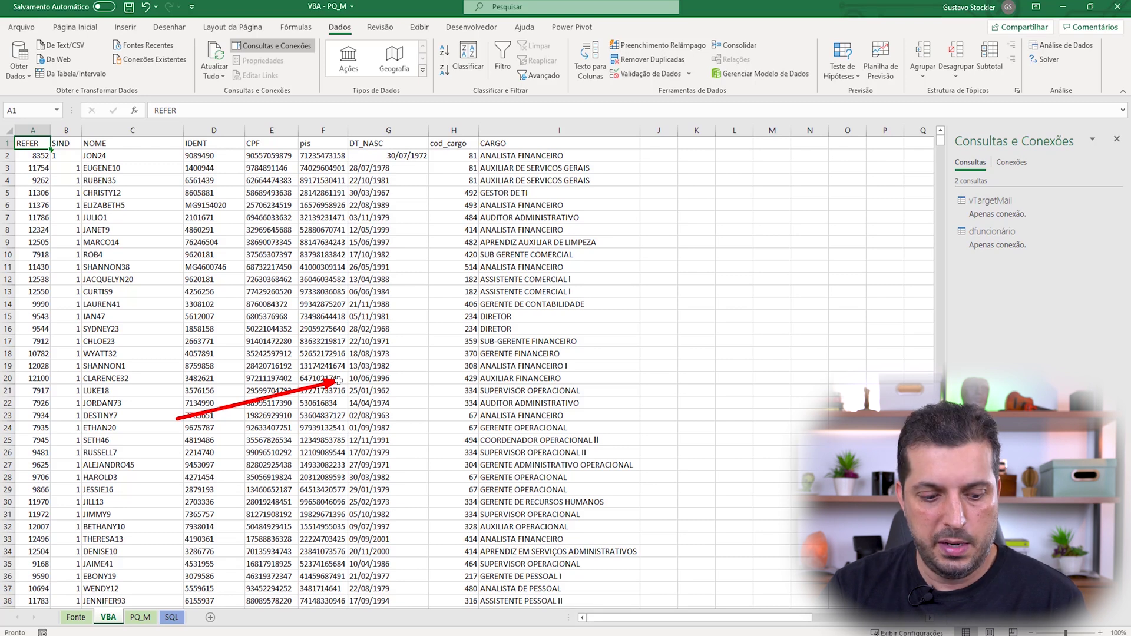
mouse_move(339, 381)
mouse_down()
mouse_move(357, 373)
mouse_move(294, 198)
mouse_move(115, 474)
mouse_move(360, 324)
mouse_move(303, 302)
mouse_move(309, 293)
mouse_up()
key(Escape)
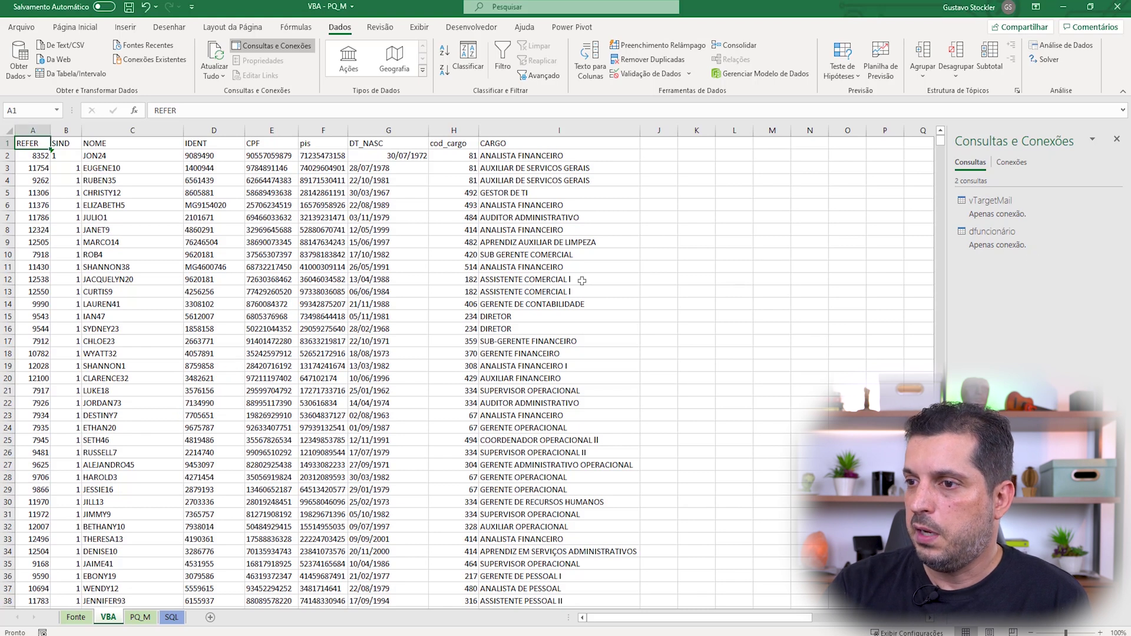
Load the dfuncionário query as a table into the existing PQ_M sheet, starting at cell A1.
click(140, 616)
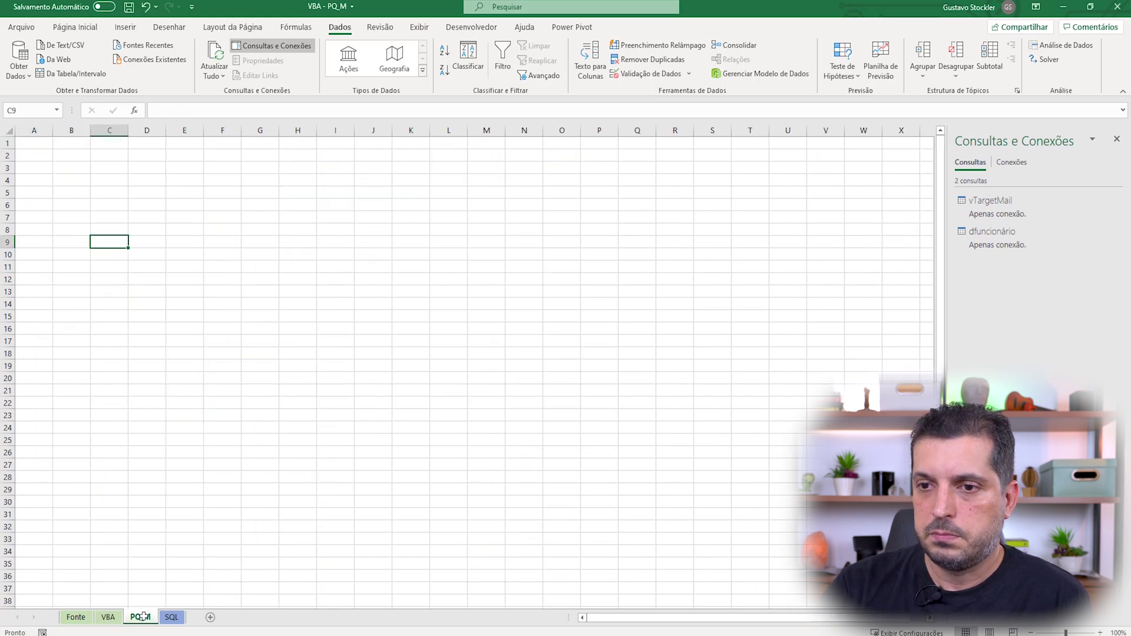
click(109, 616)
click(133, 617)
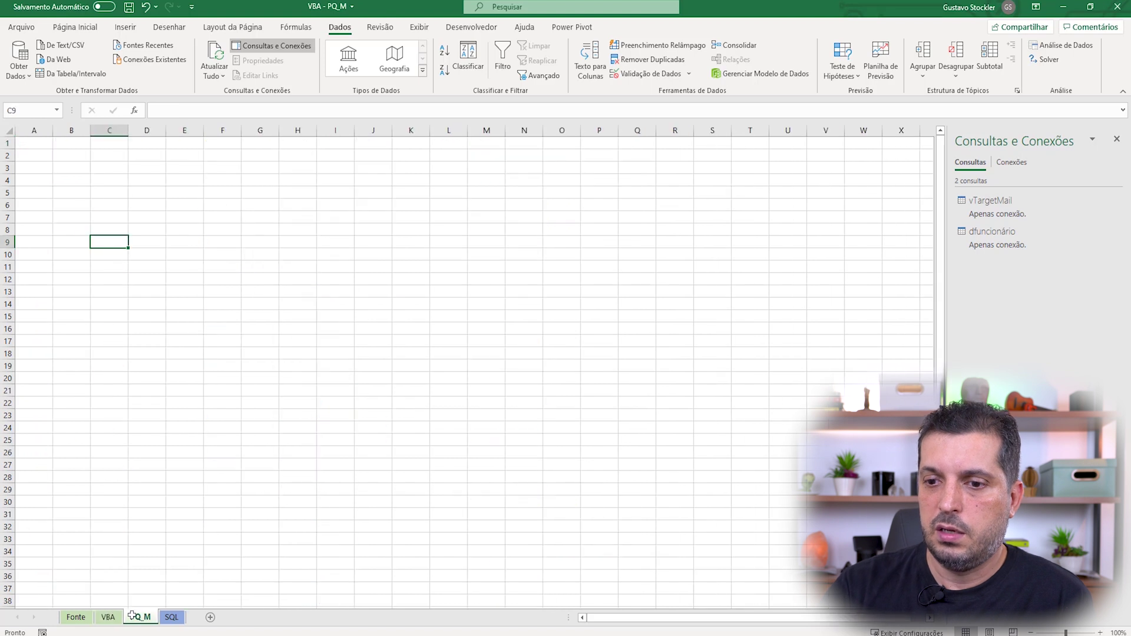
click(107, 229)
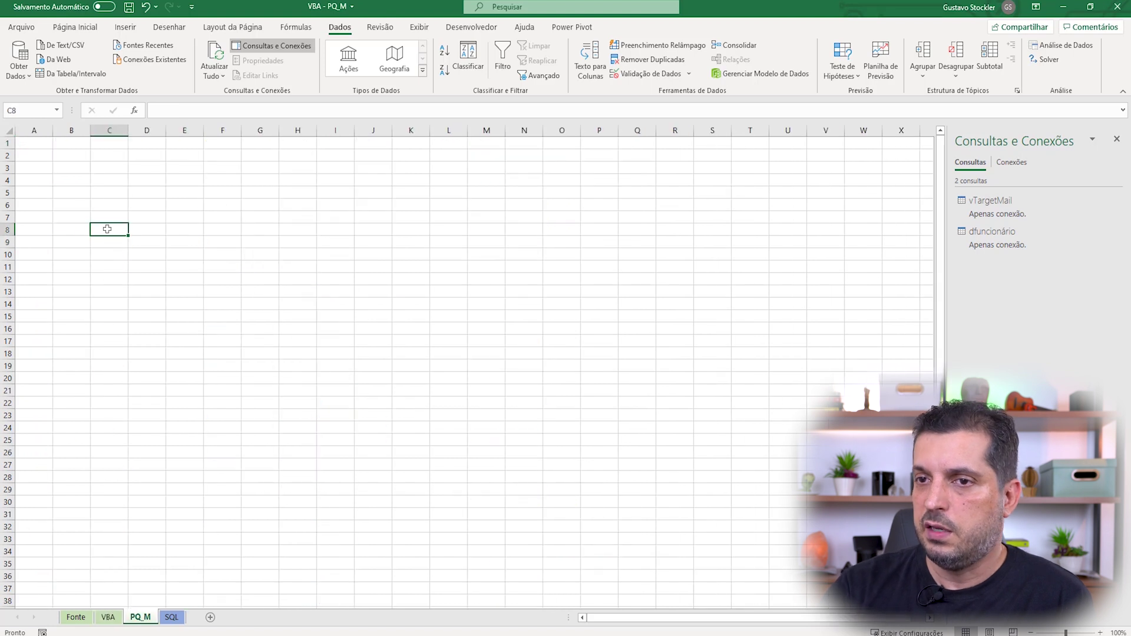
right_click(1007, 235)
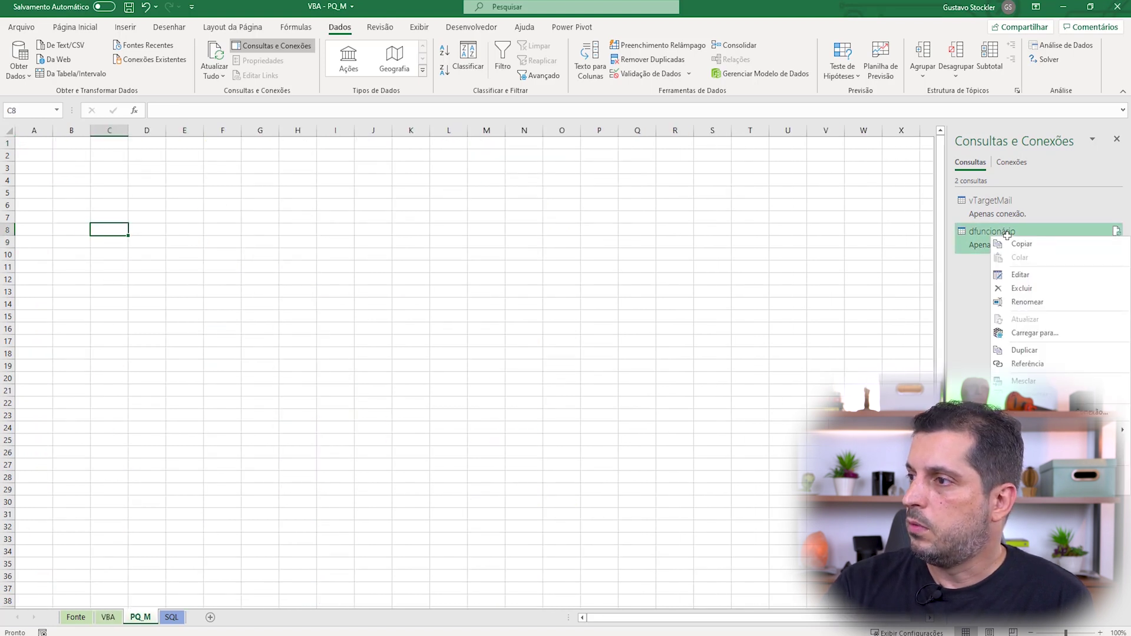
click(1037, 333)
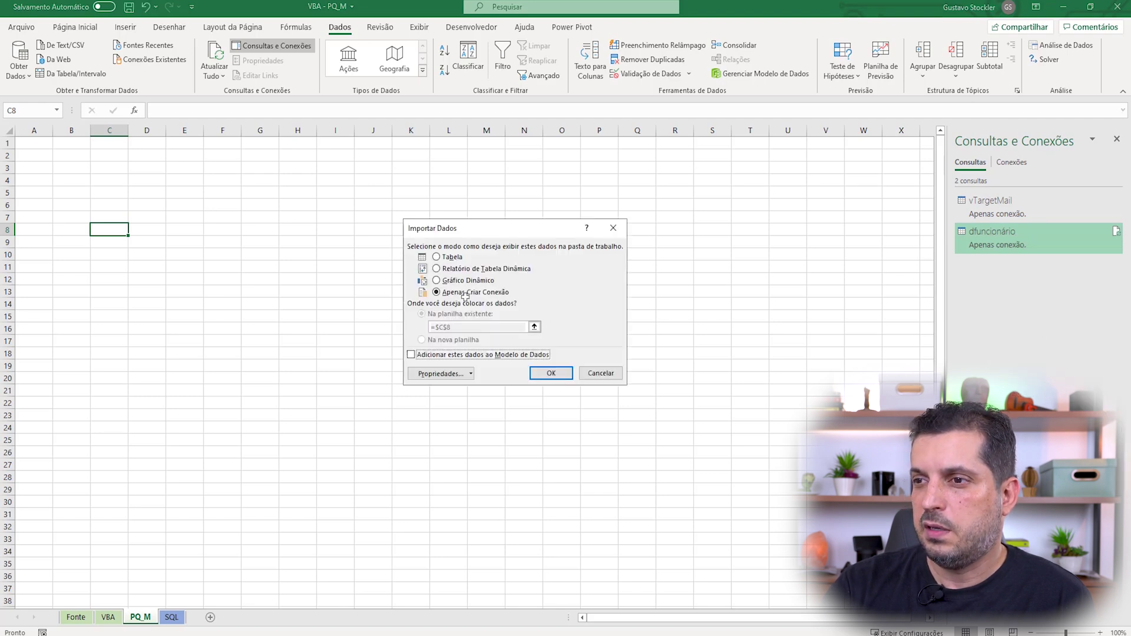
click(437, 257)
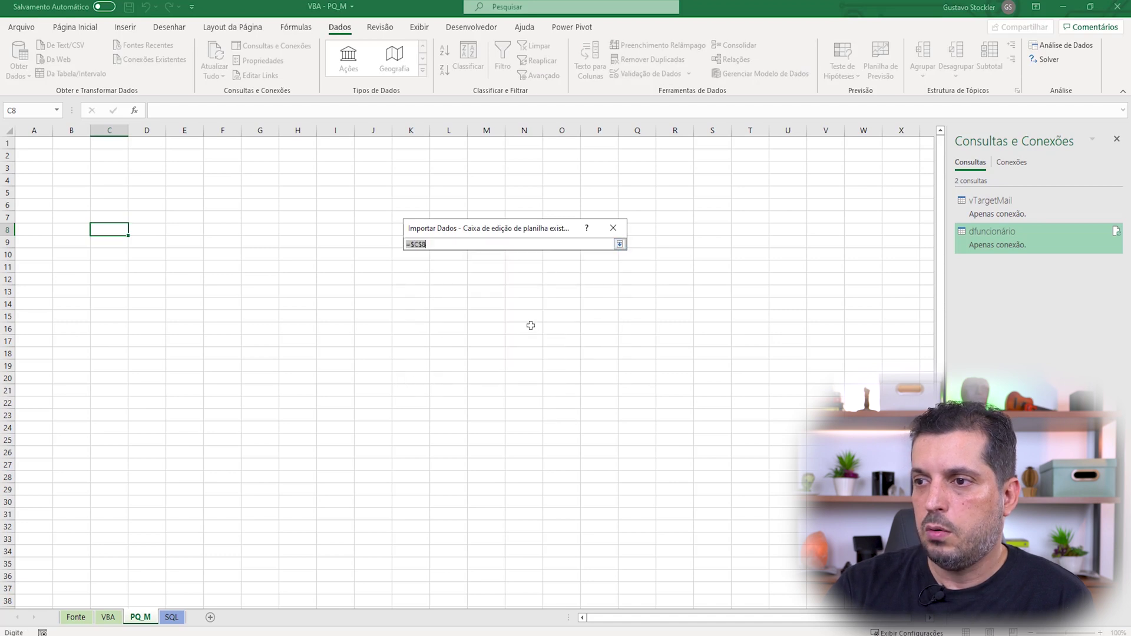
click(534, 326)
click(39, 142)
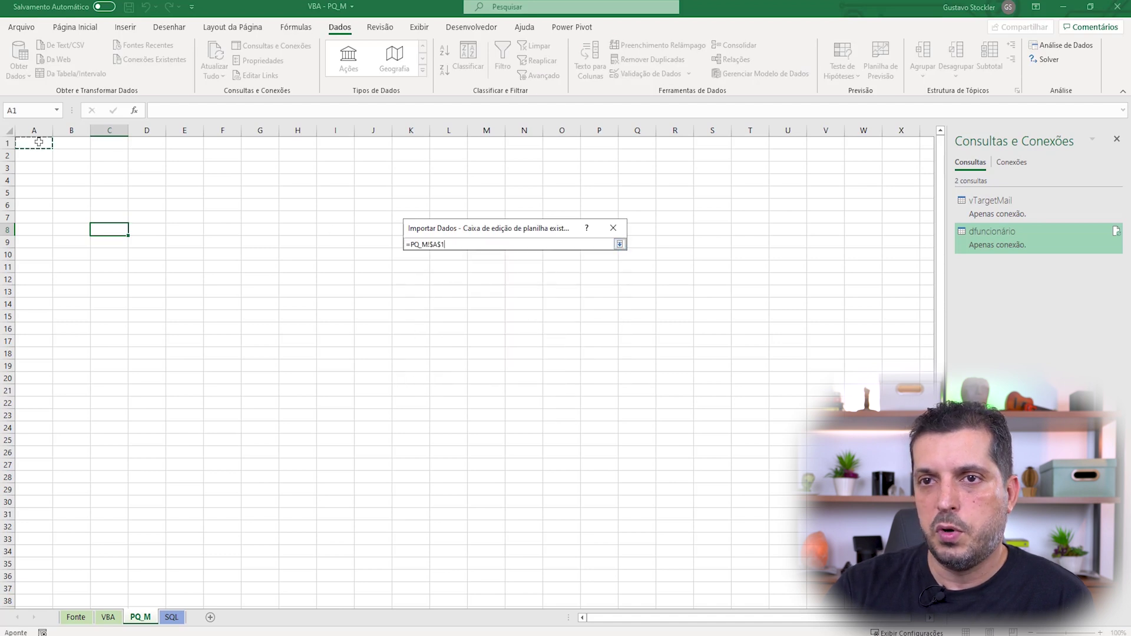
click(620, 244)
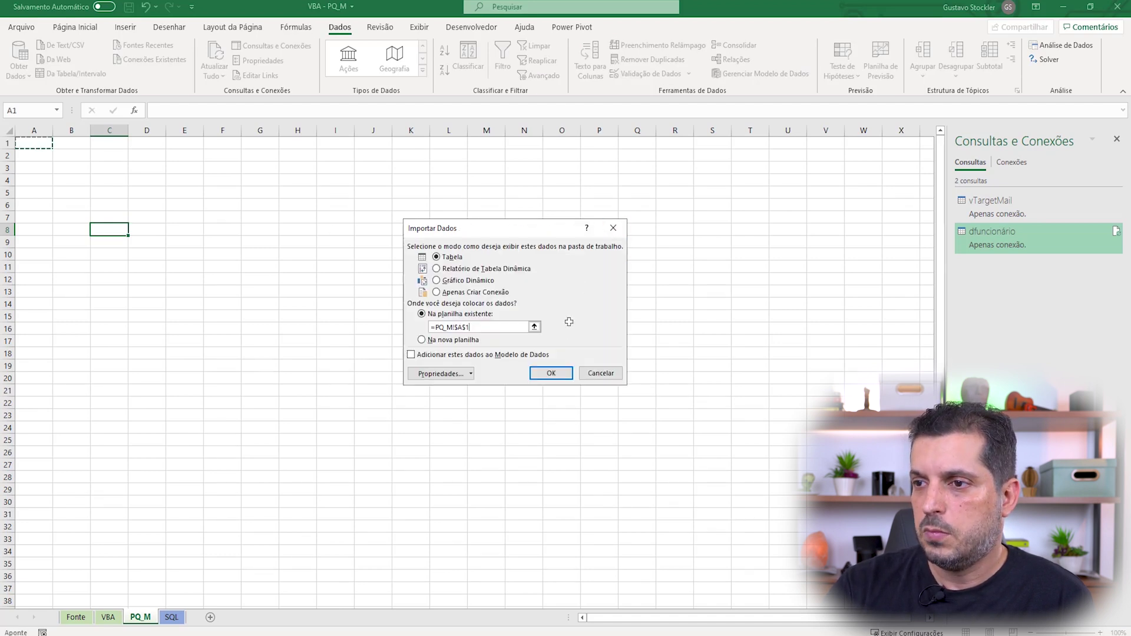
click(552, 373)
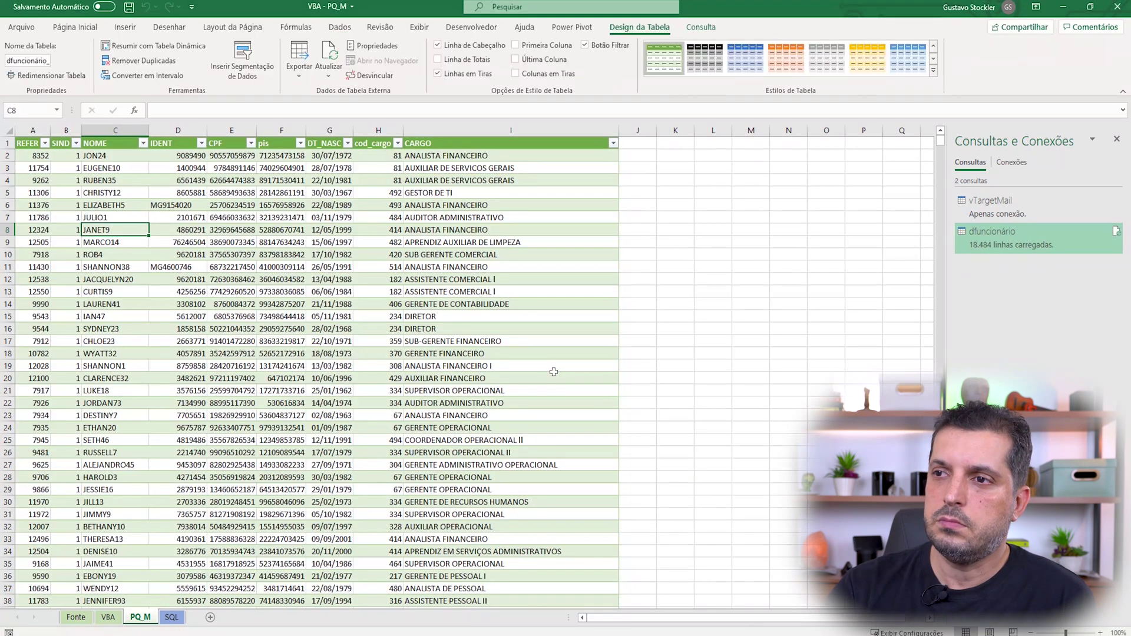
Set the first record's SIND value in cell B2 of the Fonte sheet to 15, and refresh the query table on PQ_M.
click(262, 291)
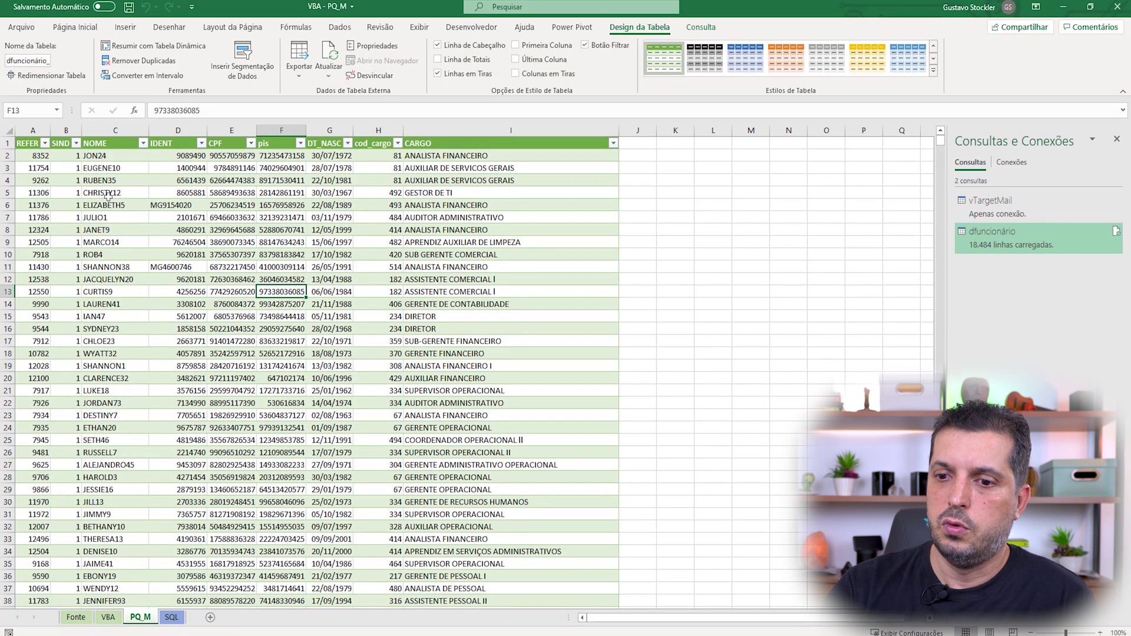
click(76, 617)
click(62, 154)
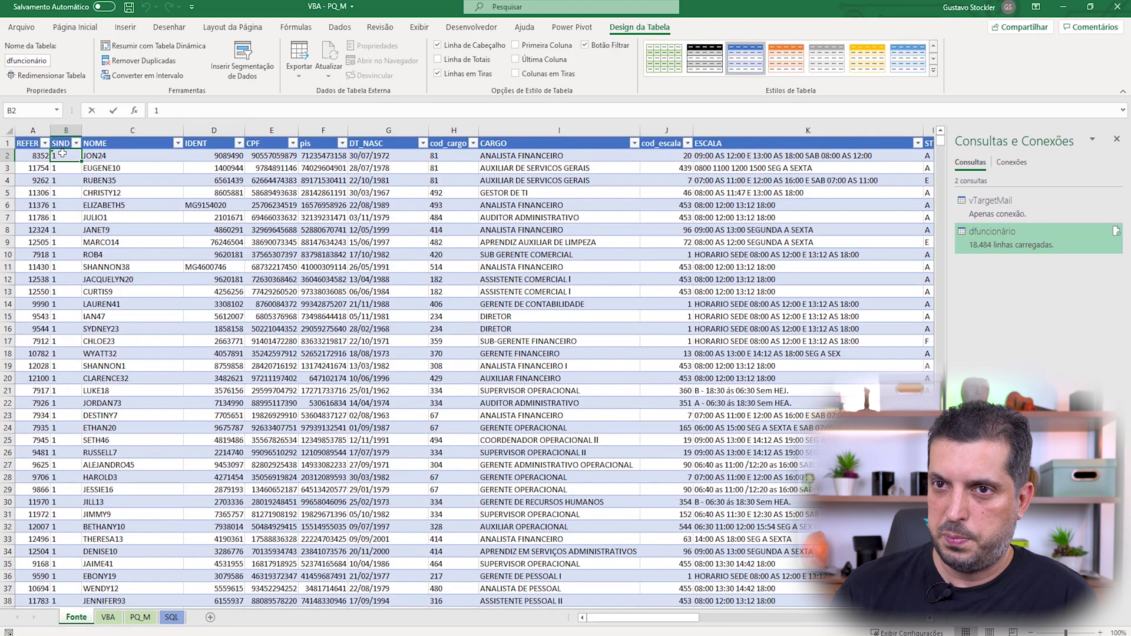
key(Return)
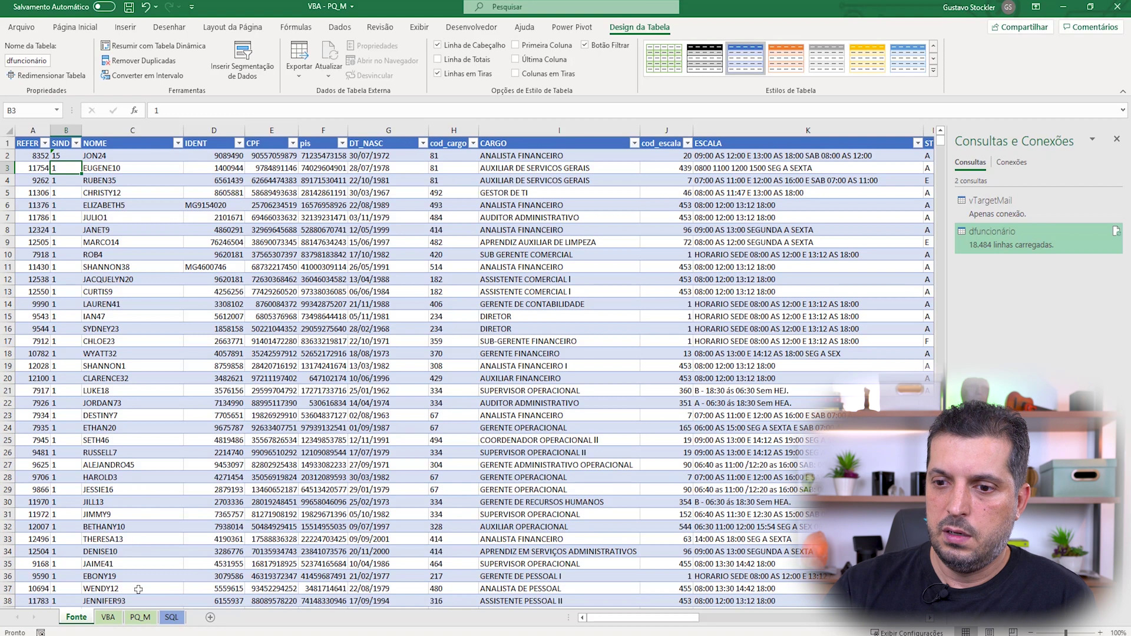
click(140, 617)
right_click(150, 274)
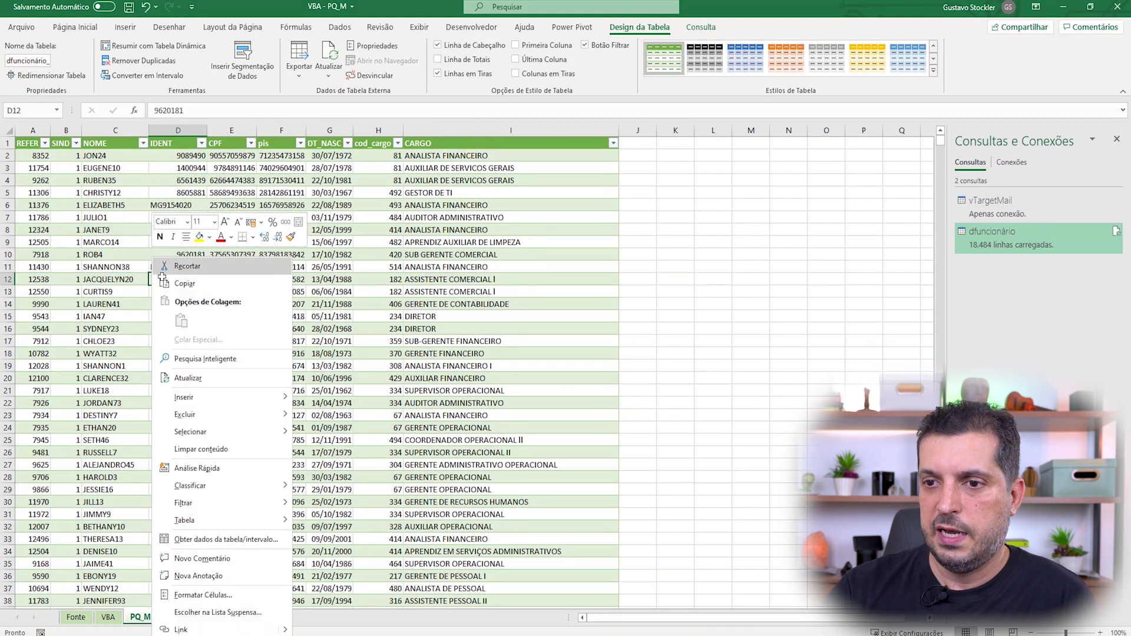
click(188, 376)
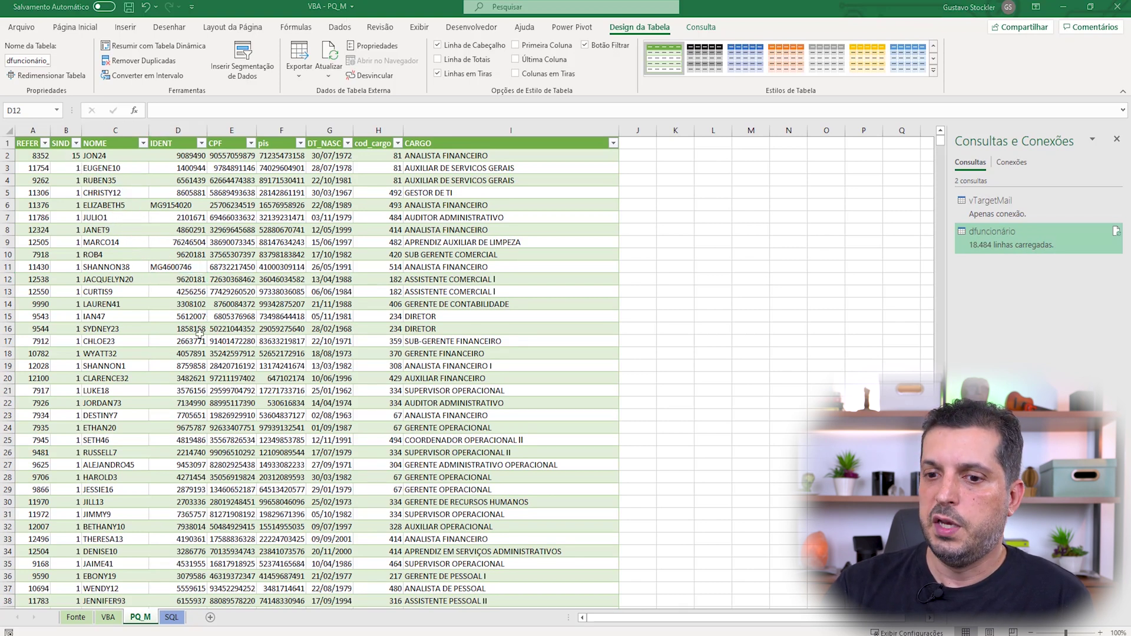
click(73, 168)
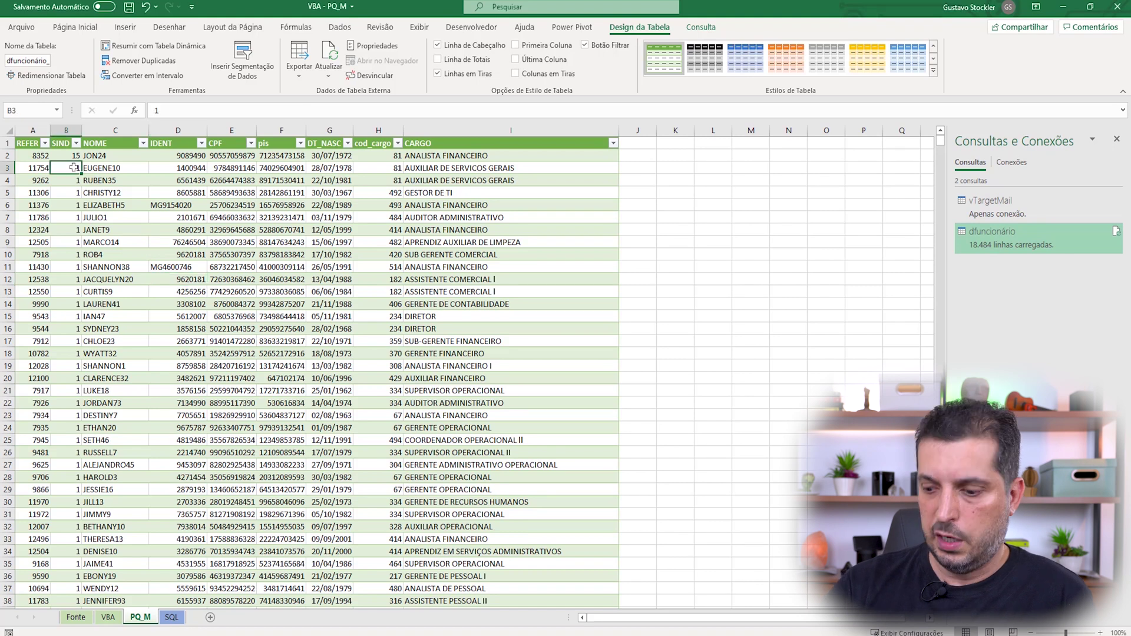
key(Down)
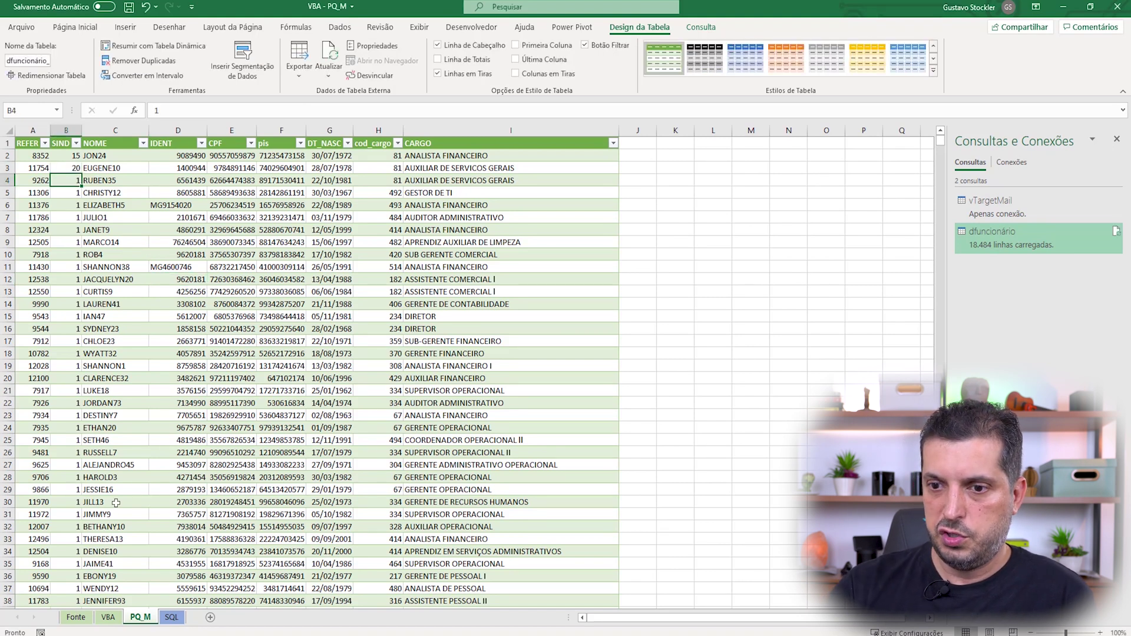
key(ctrl+z)
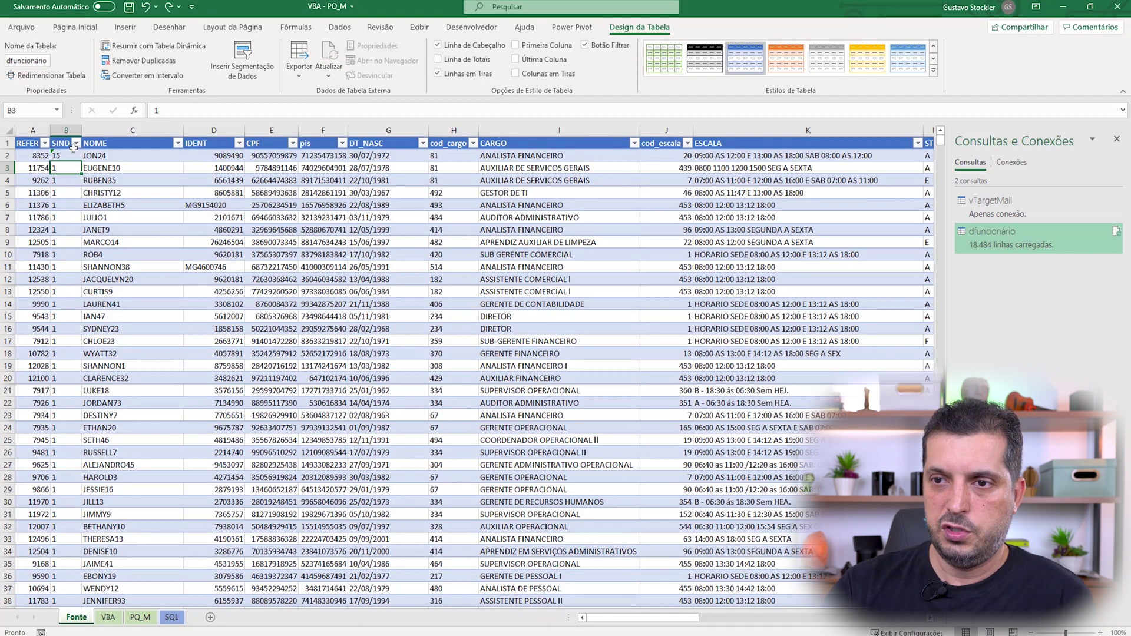
Set the second record's SIND value in cell B3 of the Fonte sheet to 20, and refresh the query table on PQ_M.
text(20)
key(Return)
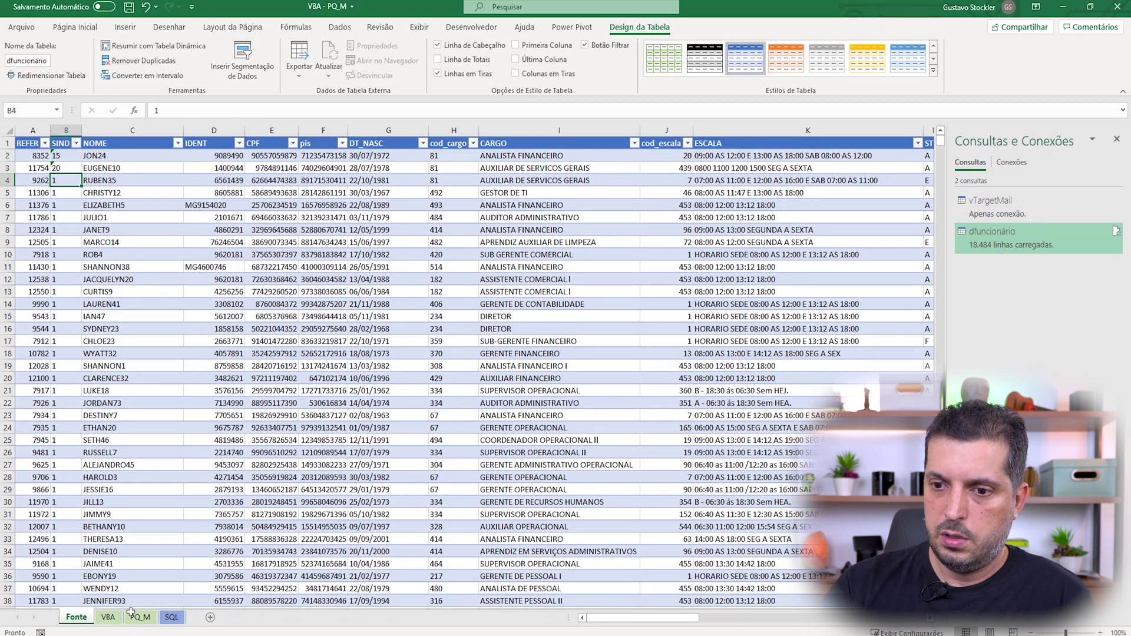
click(139, 617)
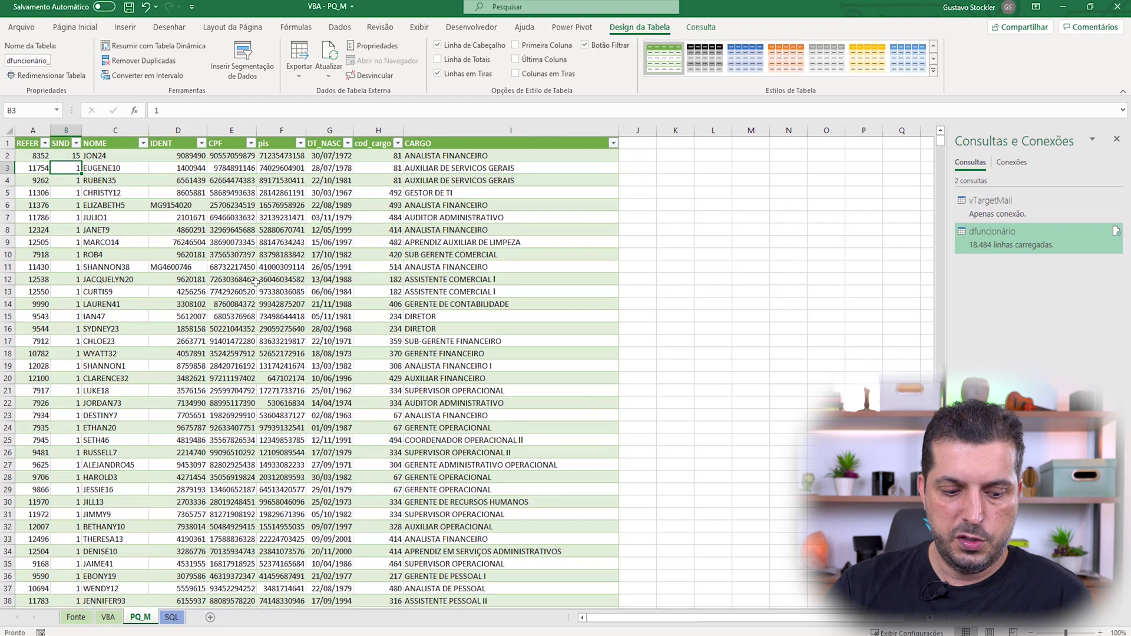
right_click(239, 265)
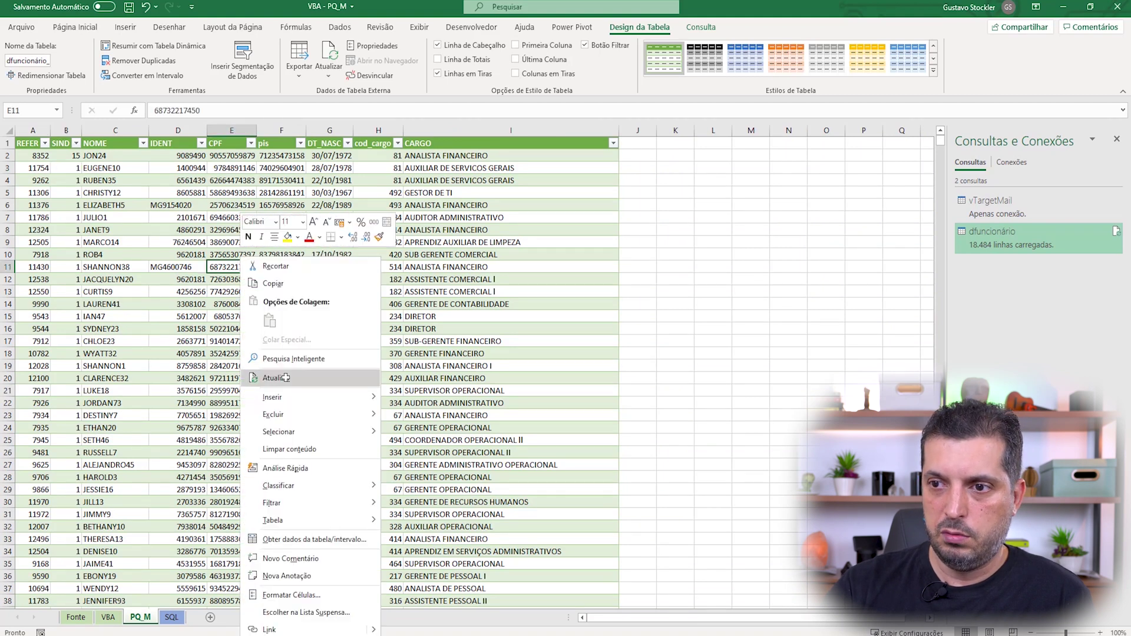
key(Escape)
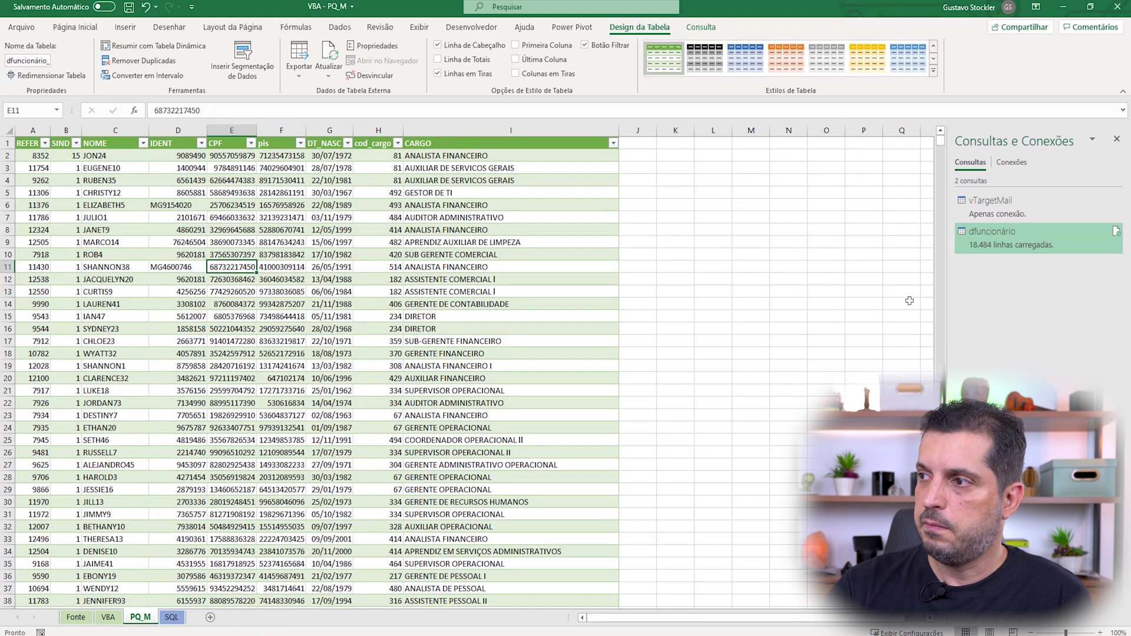
right_click(1002, 235)
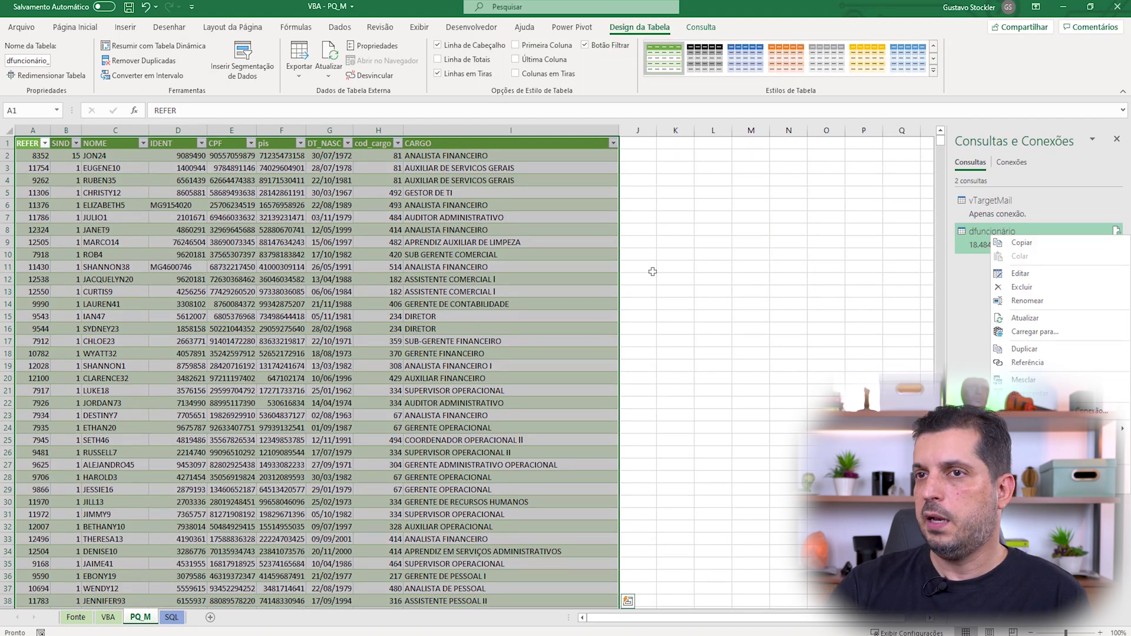
click(1025, 318)
click(341, 24)
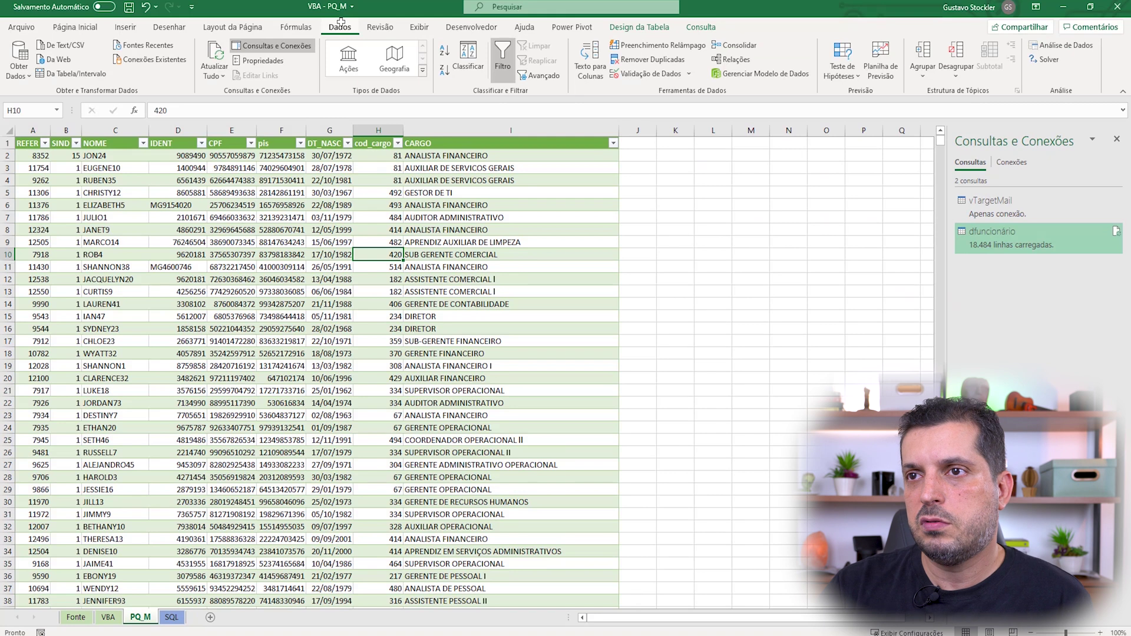
click(215, 75)
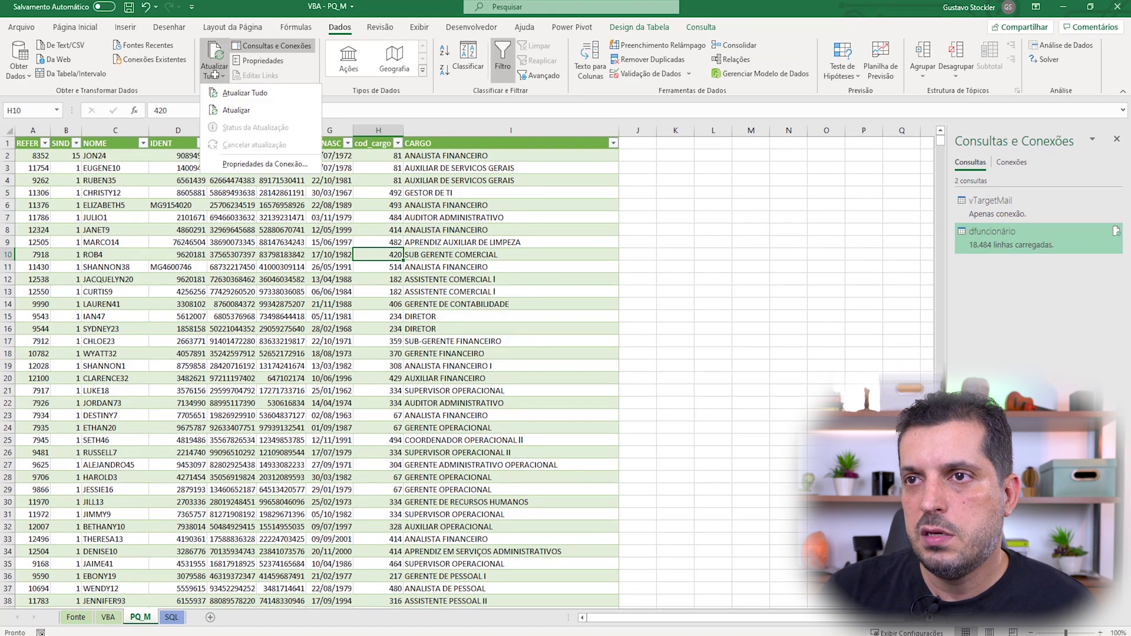
click(245, 110)
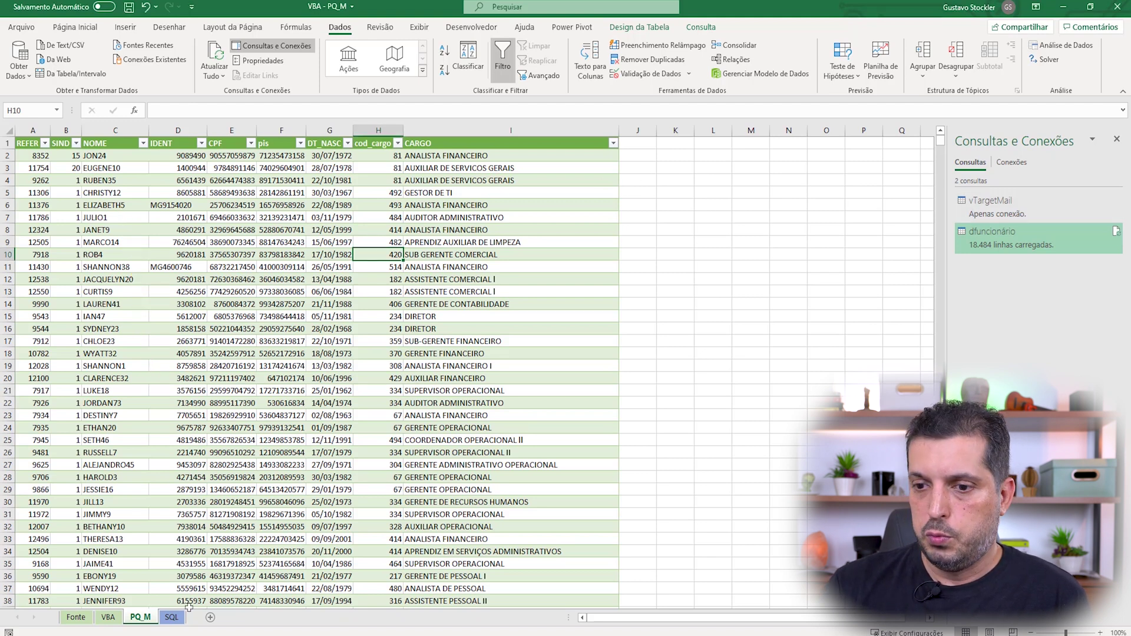
Open the SQL sheet and look over the database sources available for import, checking the VBA sheet's output for comparison.
click(171, 617)
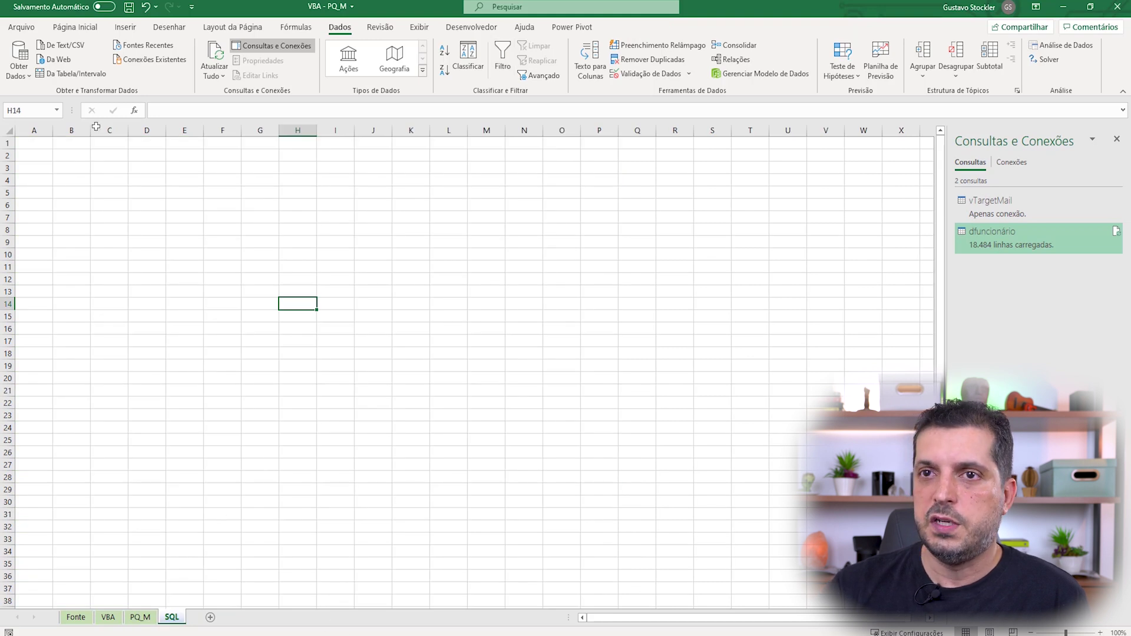
click(20, 64)
mouse_move(49, 119)
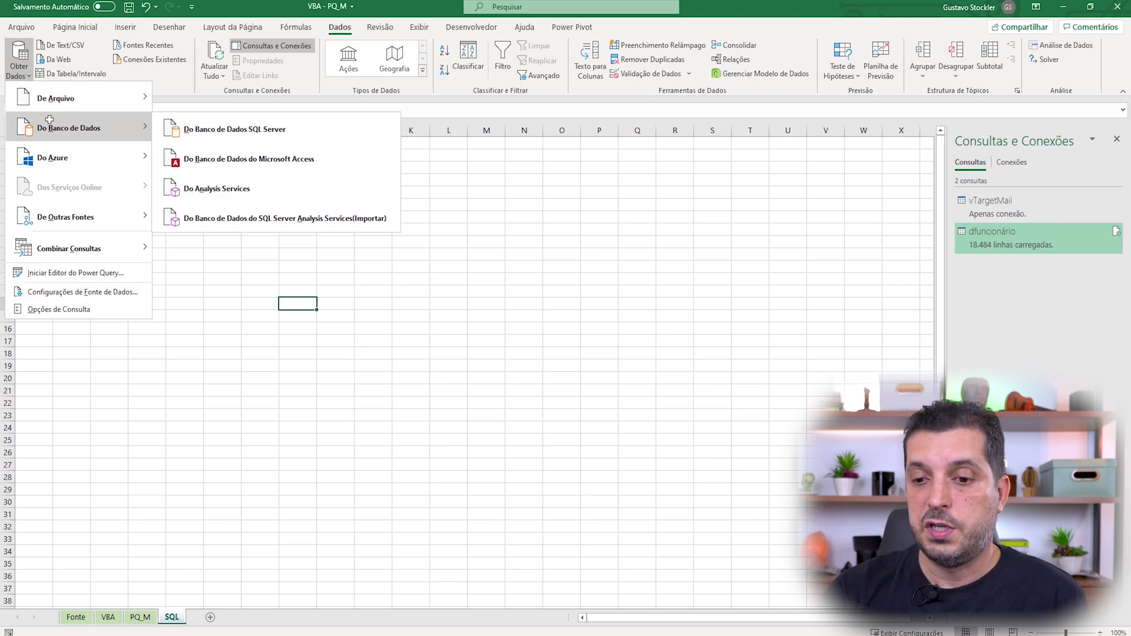
click(84, 616)
click(108, 616)
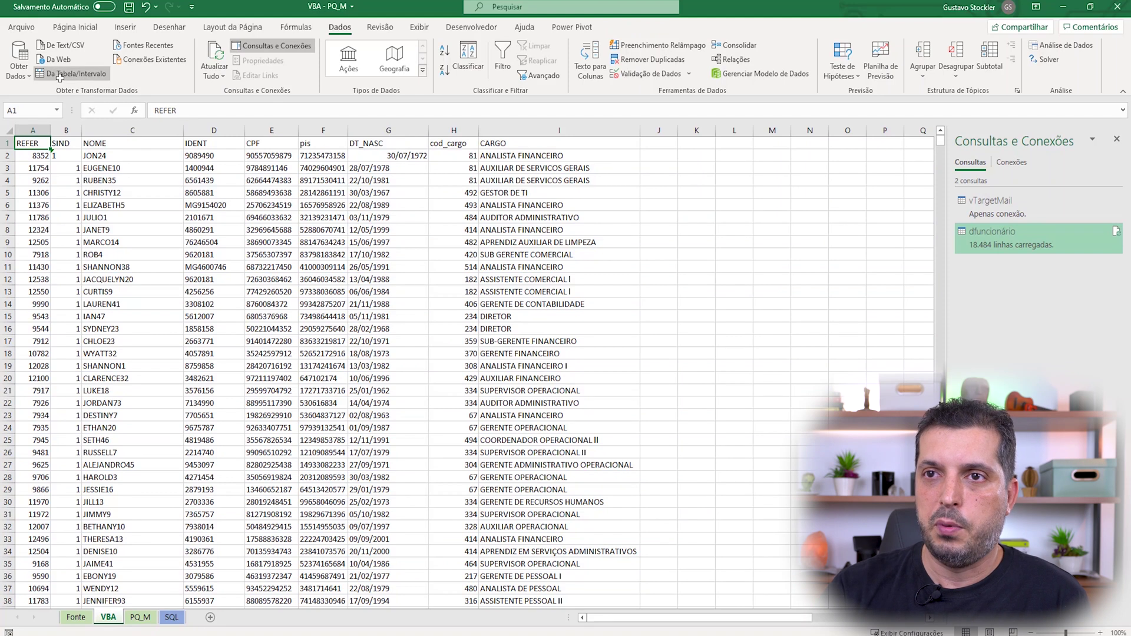
click(171, 617)
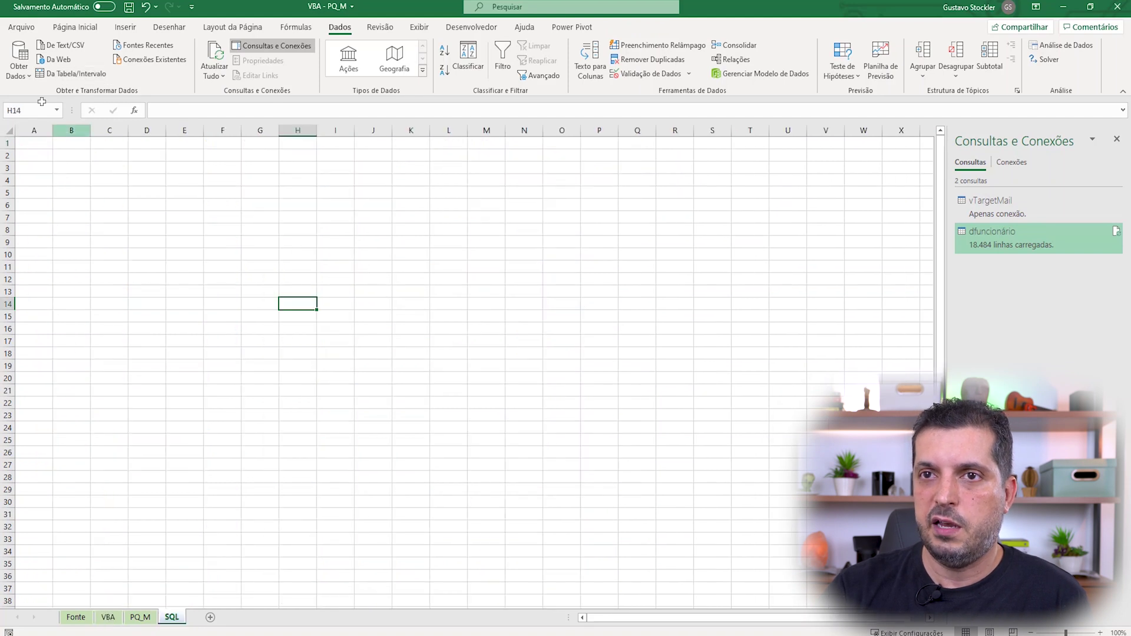
drag(250, 253, 369, 65)
click(94, 246)
key(F2)
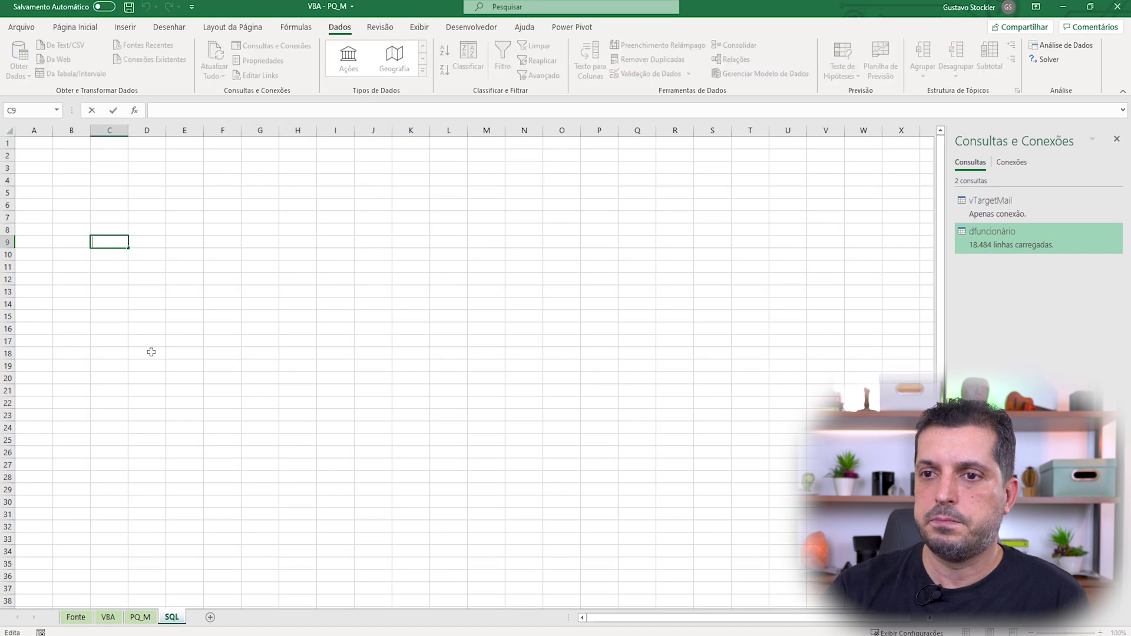
mouse_move(182, 328)
mouse_down()
mouse_move(322, 15)
mouse_move(20, 71)
mouse_up()
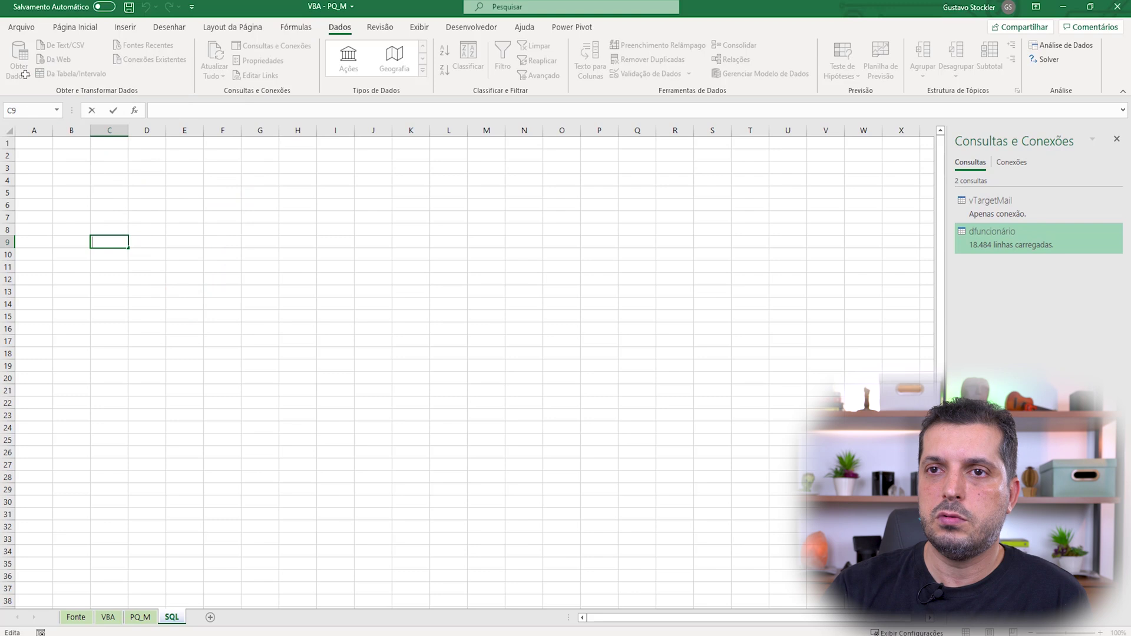
click(59, 131)
Open the SQL Server database connection dialog to view its server and database settings, and close it without connecting.
click(29, 78)
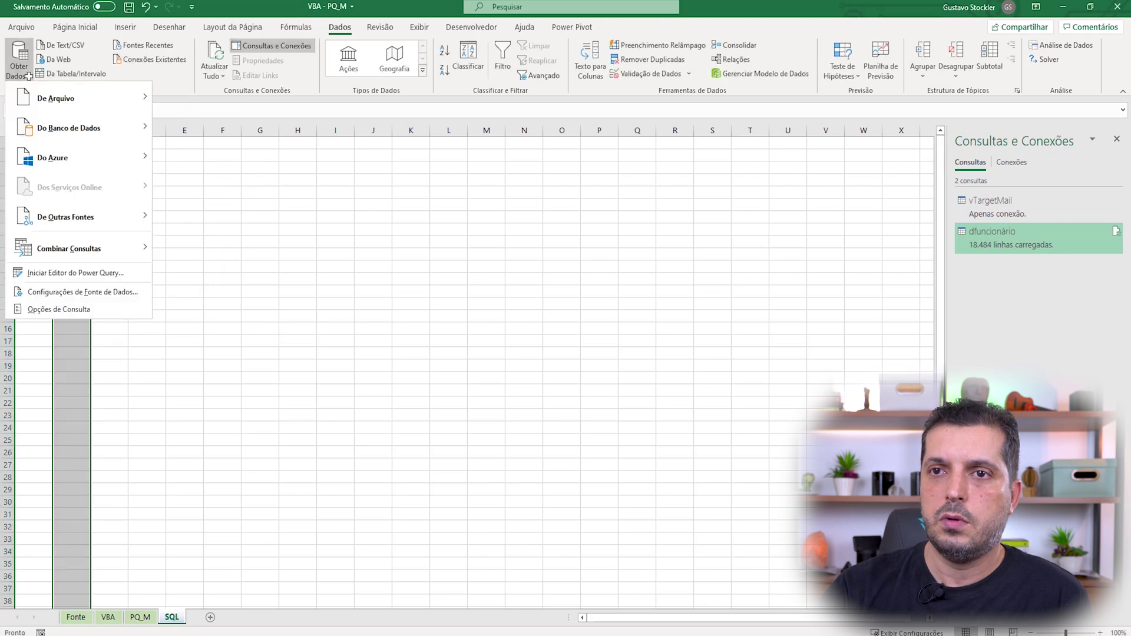
mouse_move(44, 125)
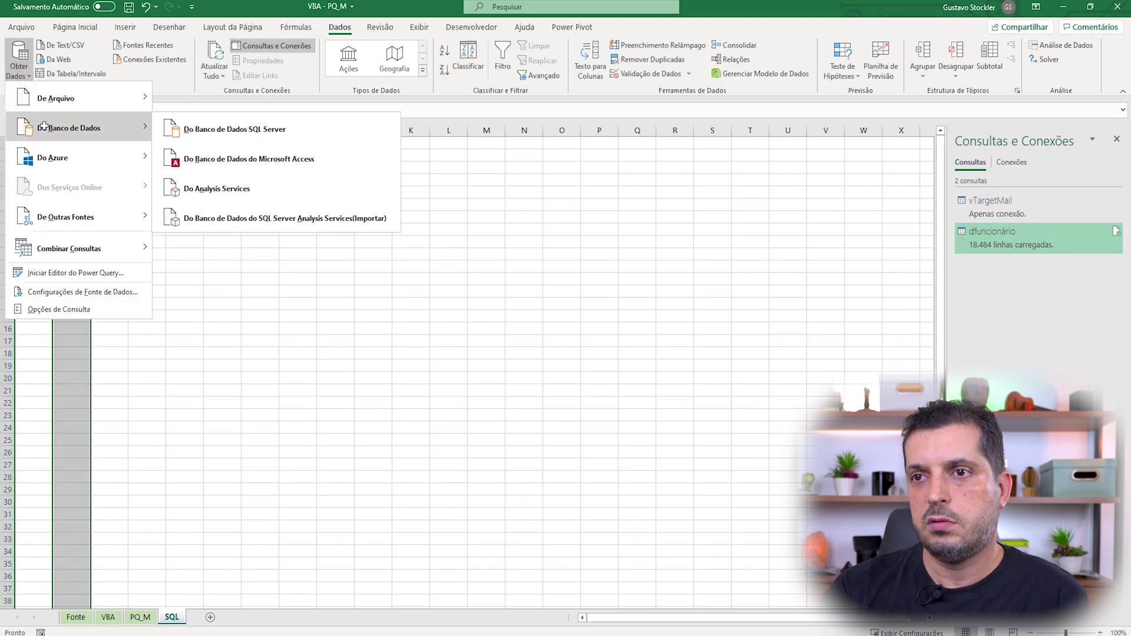
click(237, 129)
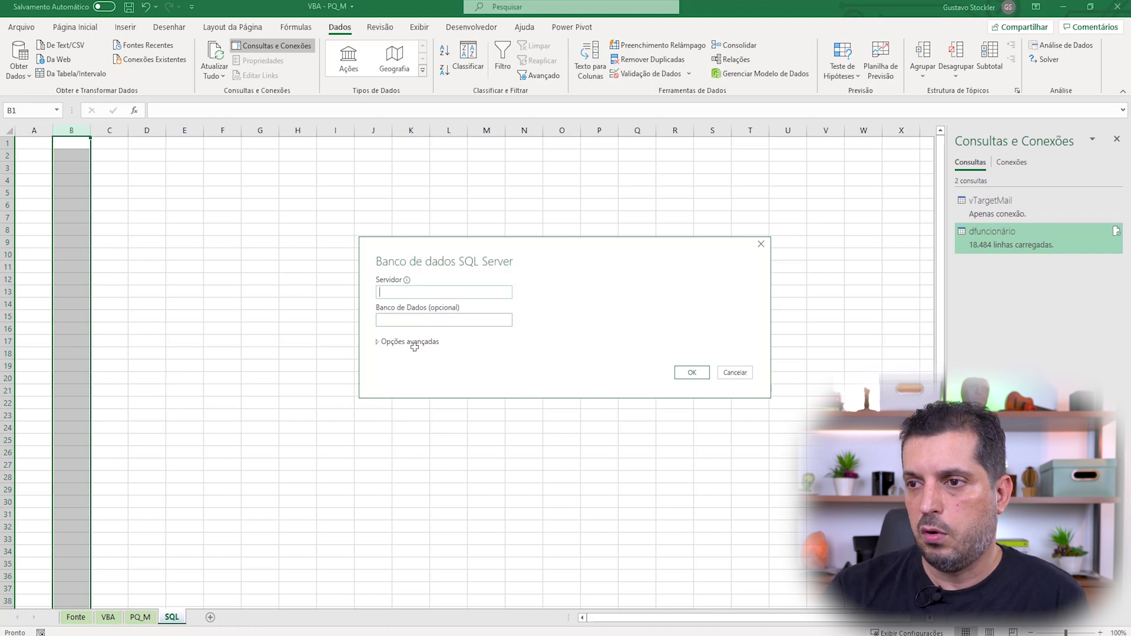
click(758, 243)
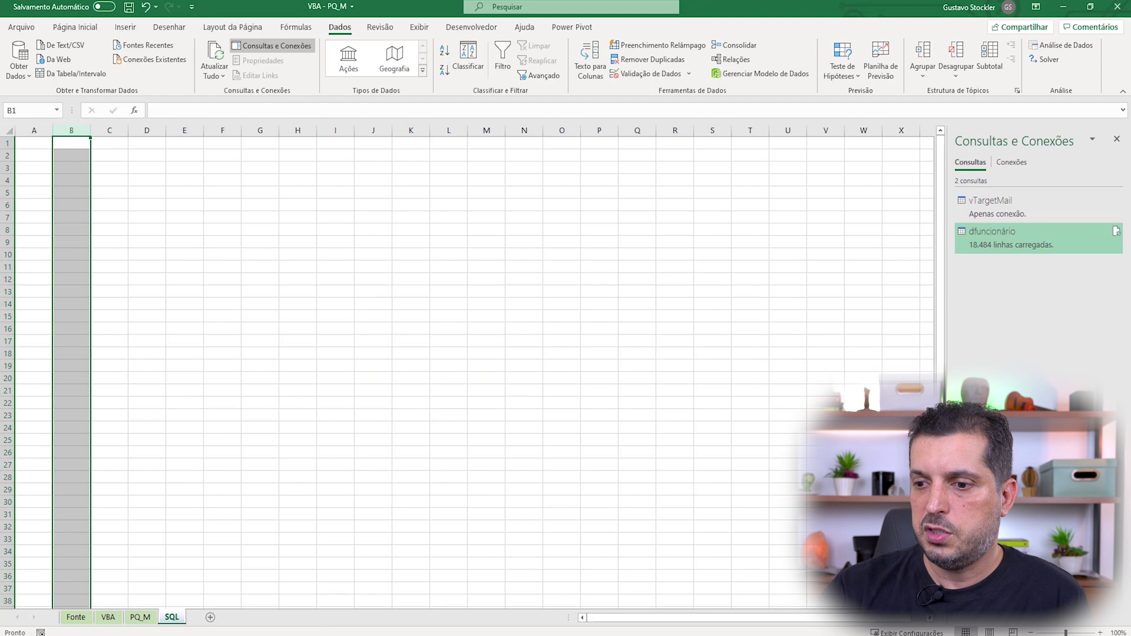
Switch to SQL Server Management Studio and script the dbo.vTargetMail view of AdventureWorksDW2016 as ALTER in a new query window.
key(alt+Tab)
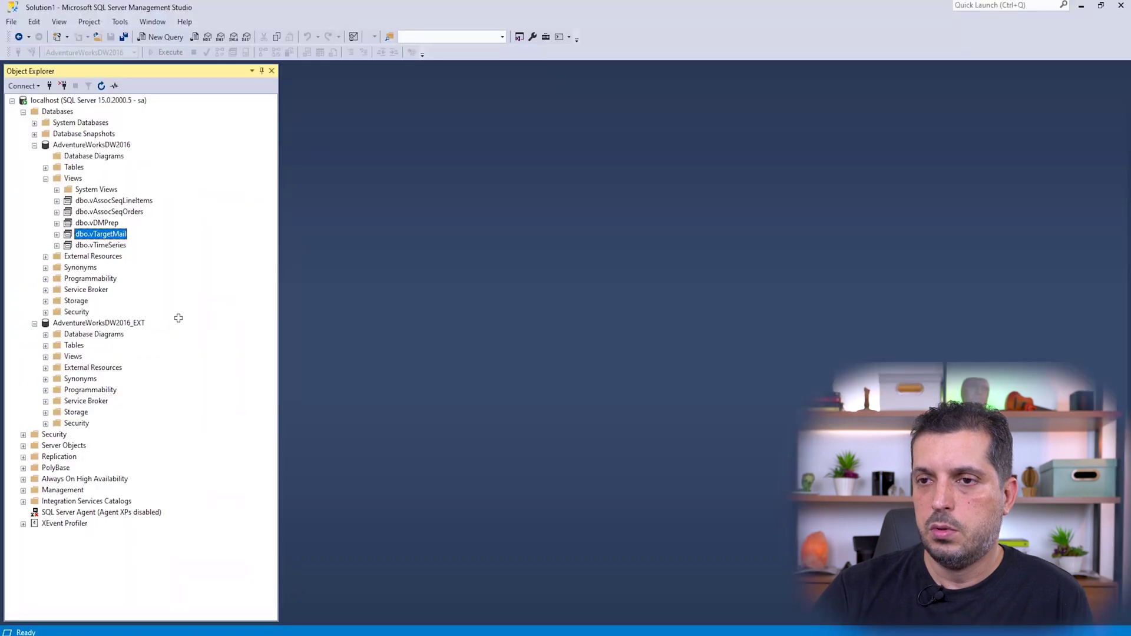
key(alt+Tab)
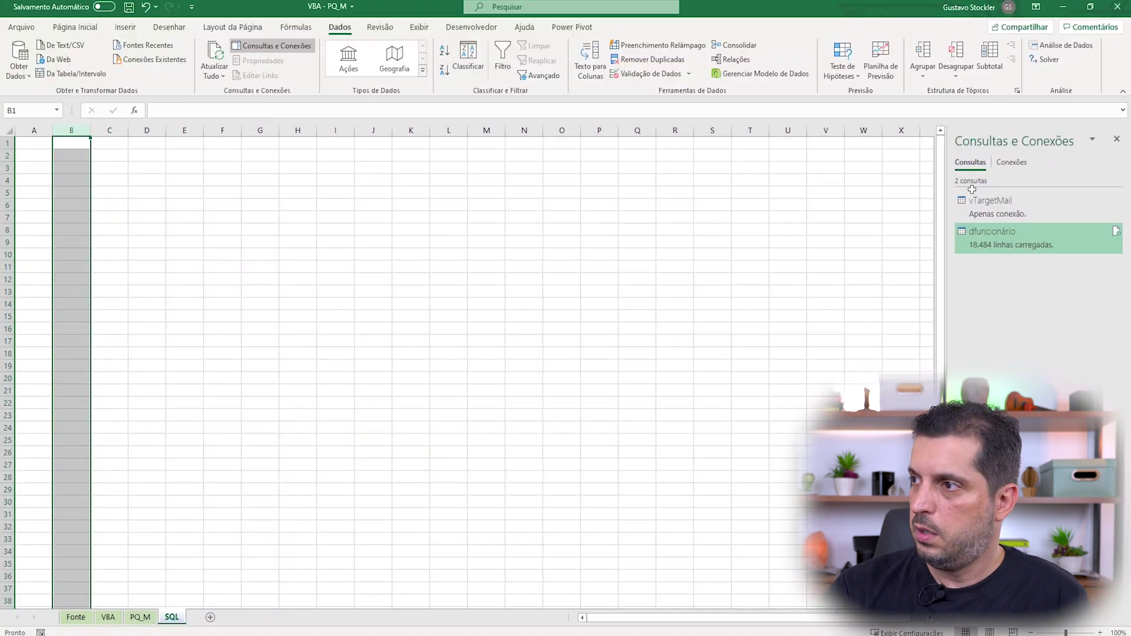
key(alt+Tab)
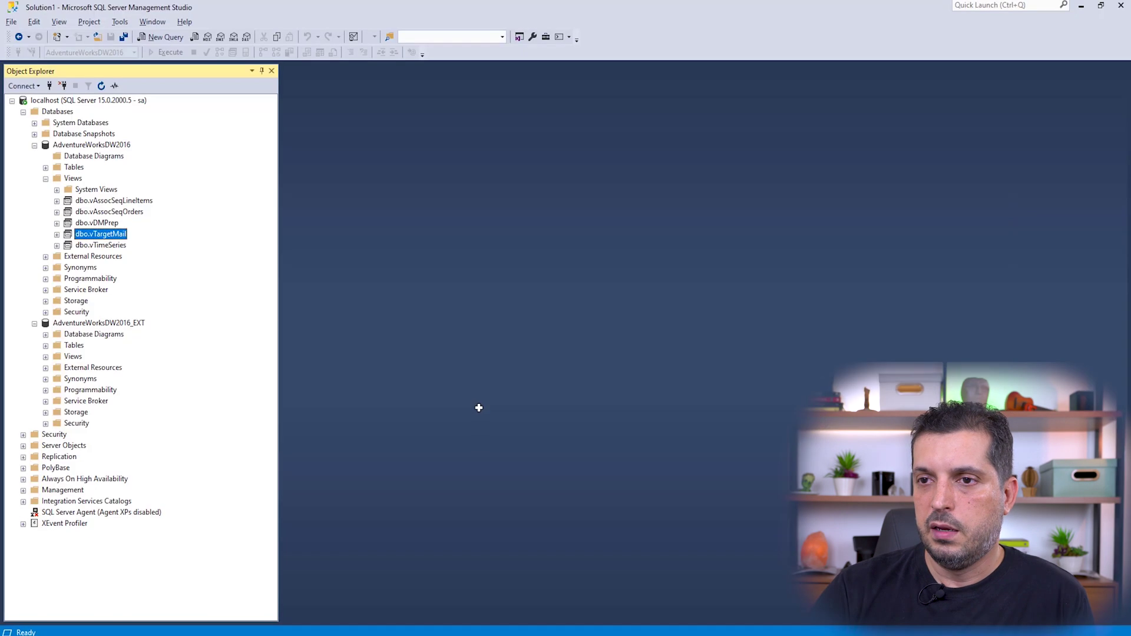
right_click(95, 235)
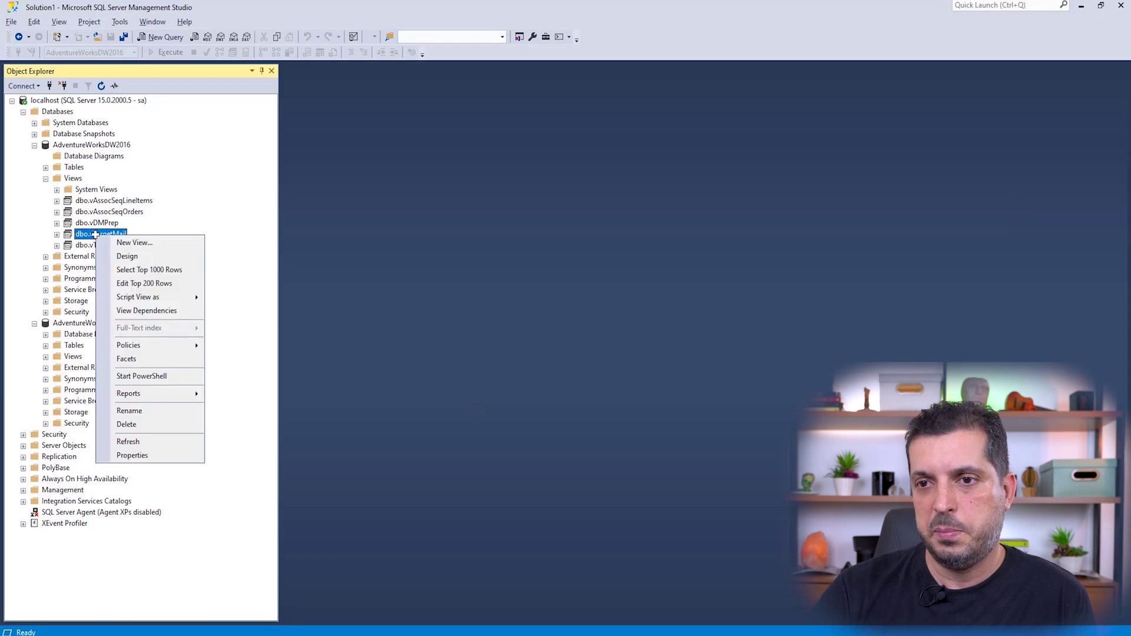
mouse_move(154, 296)
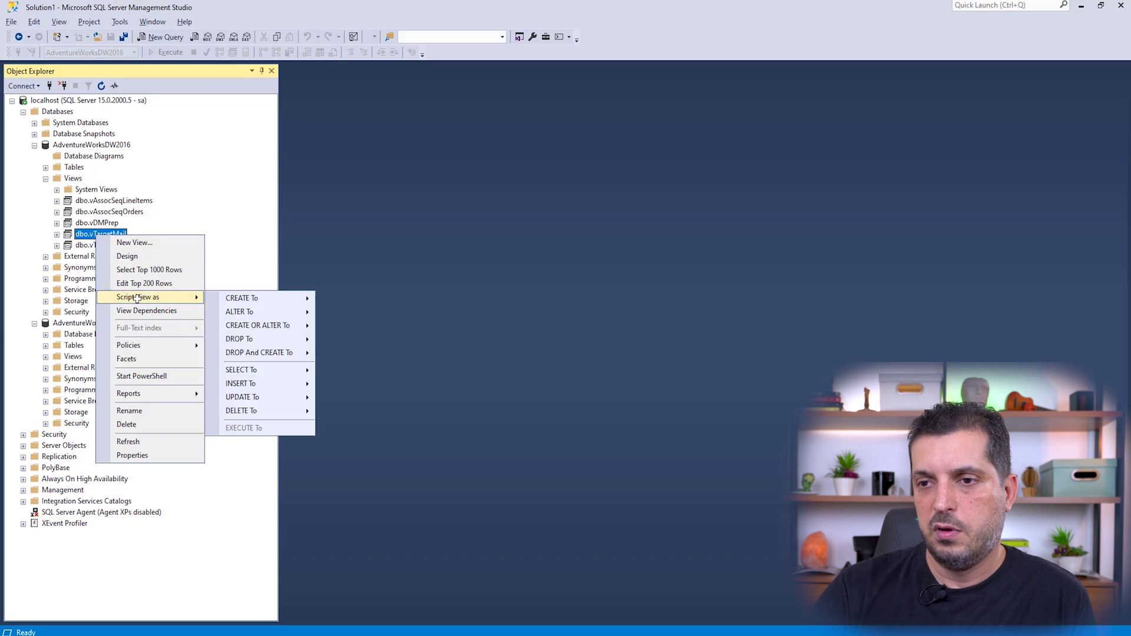
mouse_move(283, 312)
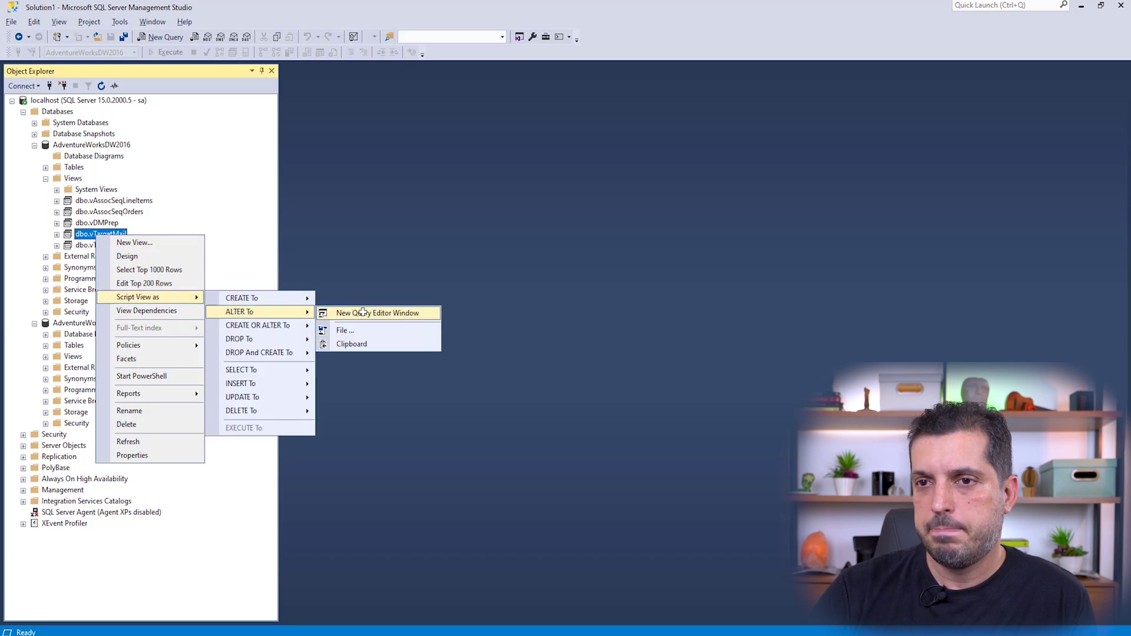
click(362, 313)
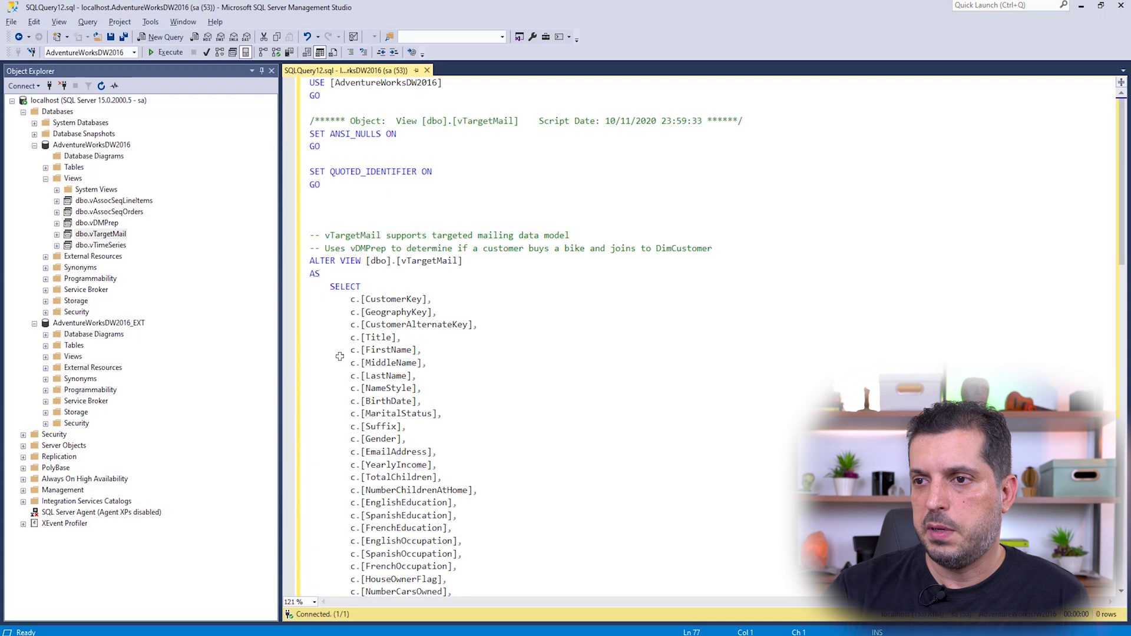
Run only the script's code from the SELECT statement onward to list the vTargetMail view's rows.
drag(329, 286, 447, 450)
key(F5)
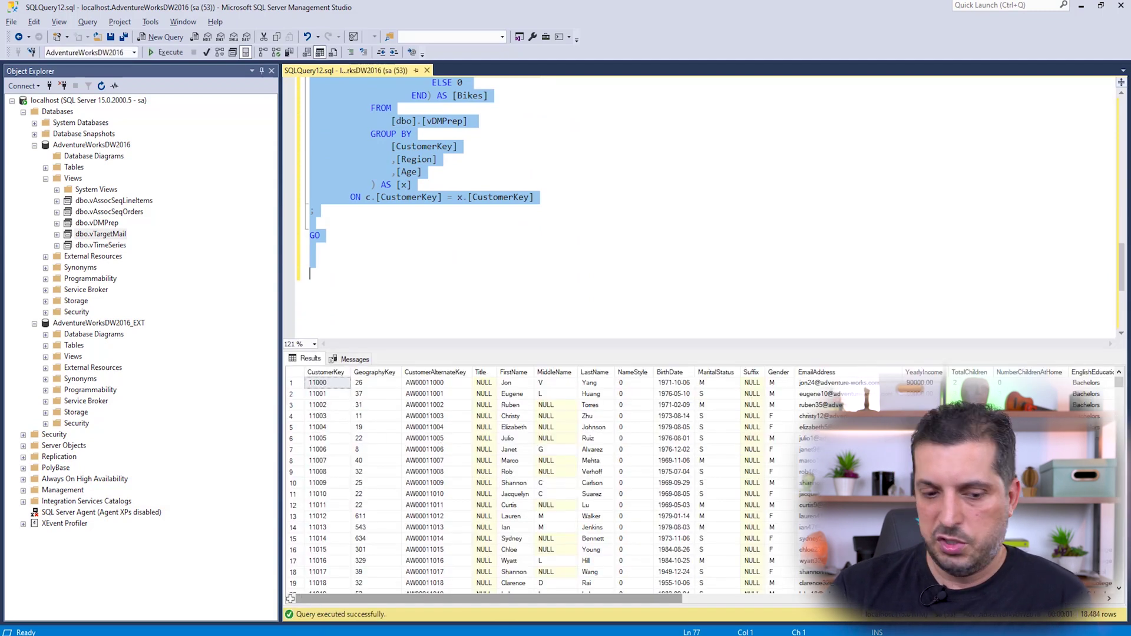
mouse_move(166, 576)
mouse_down()
mouse_move(361, 449)
mouse_move(664, 396)
mouse_move(115, 101)
mouse_move(30, 315)
mouse_move(100, 253)
mouse_move(472, 411)
mouse_move(382, 448)
mouse_move(818, 530)
mouse_move(825, 429)
mouse_move(366, 466)
mouse_up()
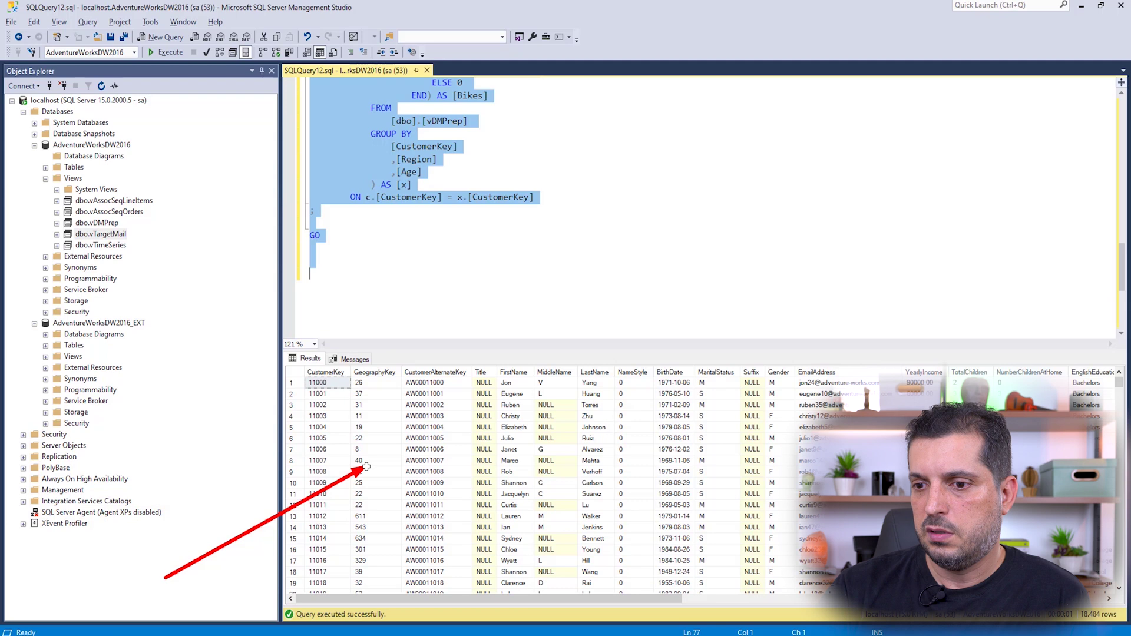
key(Escape)
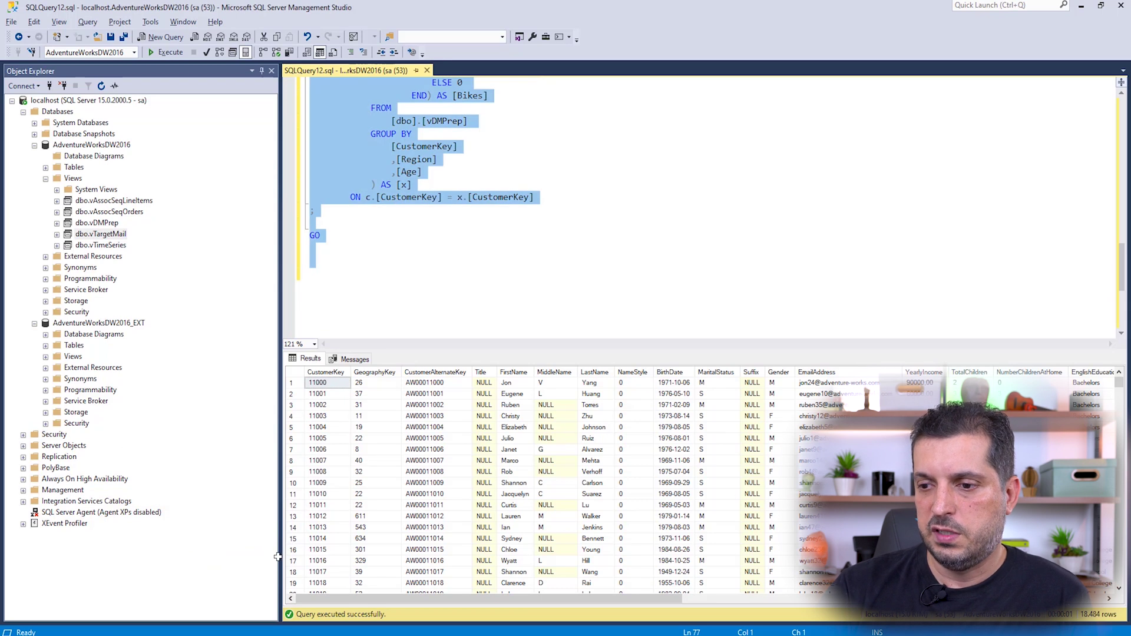
Switch back to Excel and load the vTargetMail query as a table into the existing SQL sheet, starting at cell A1.
key(alt+Tab)
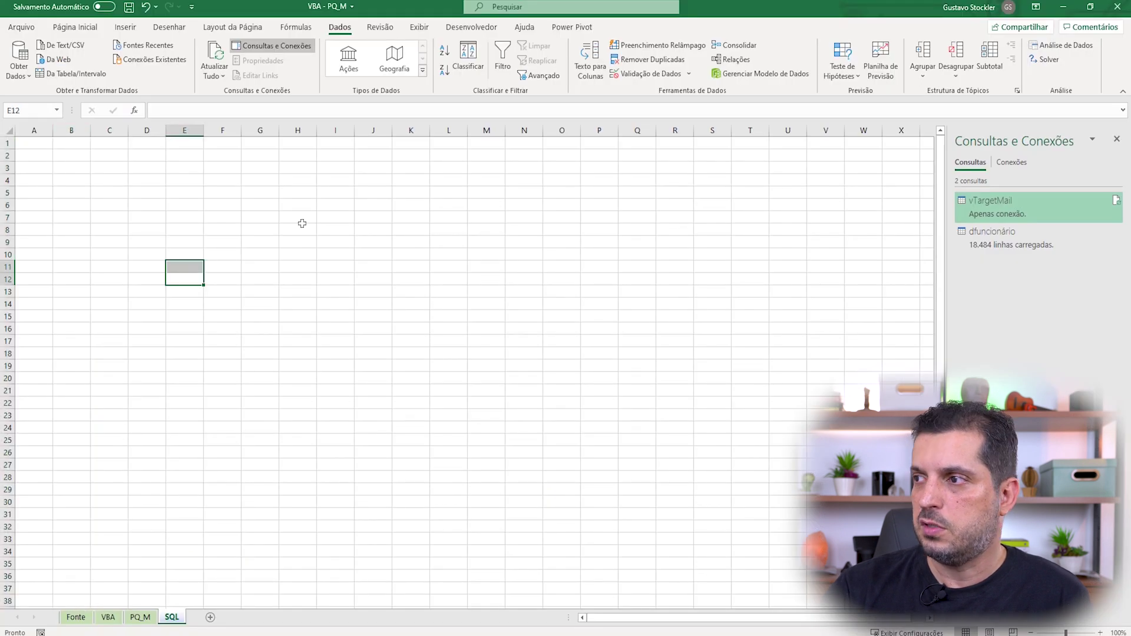
click(327, 231)
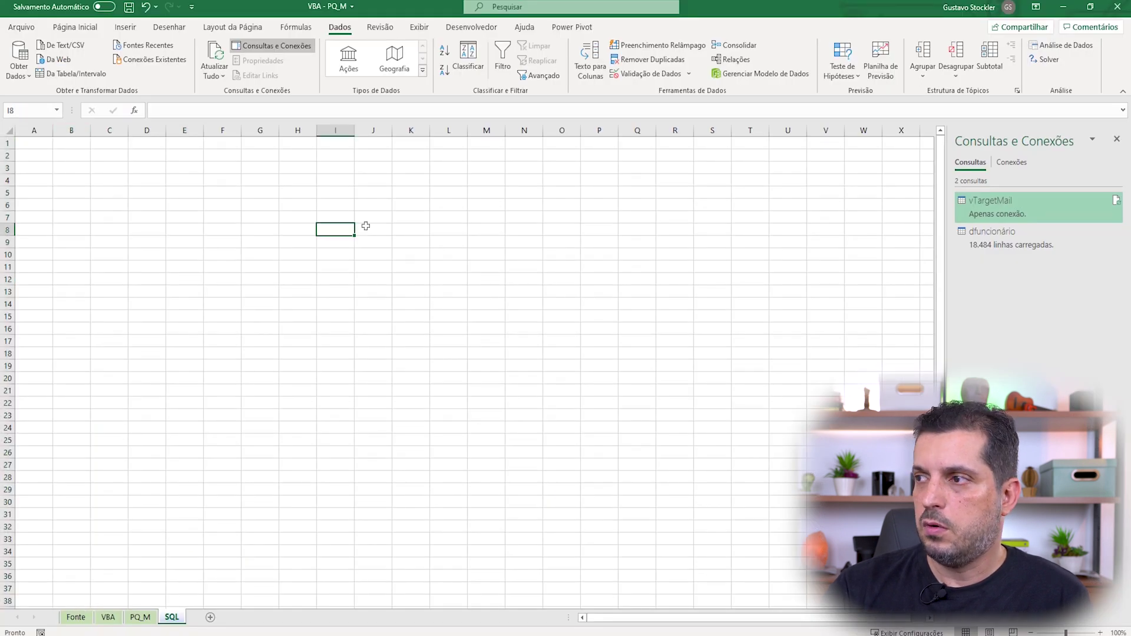
right_click(987, 206)
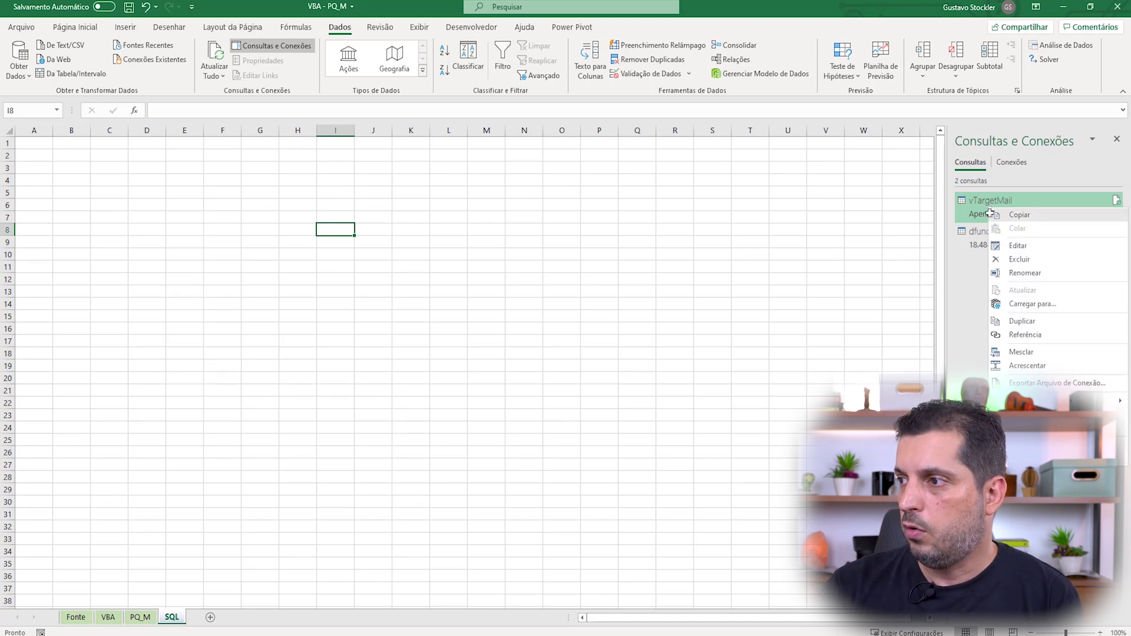
click(1031, 303)
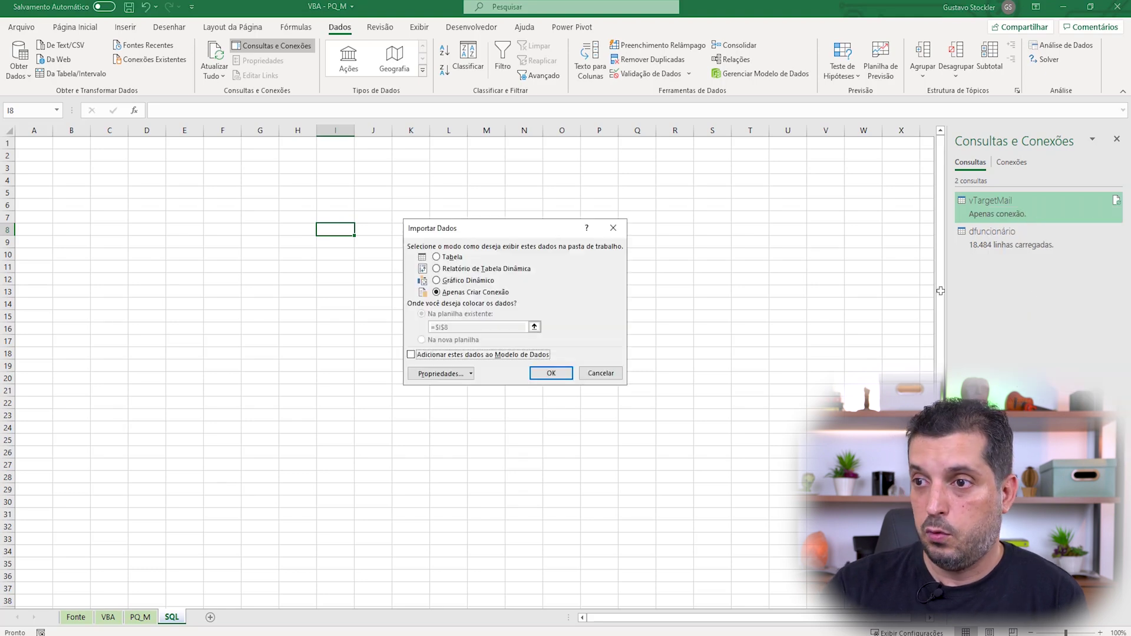
click(434, 257)
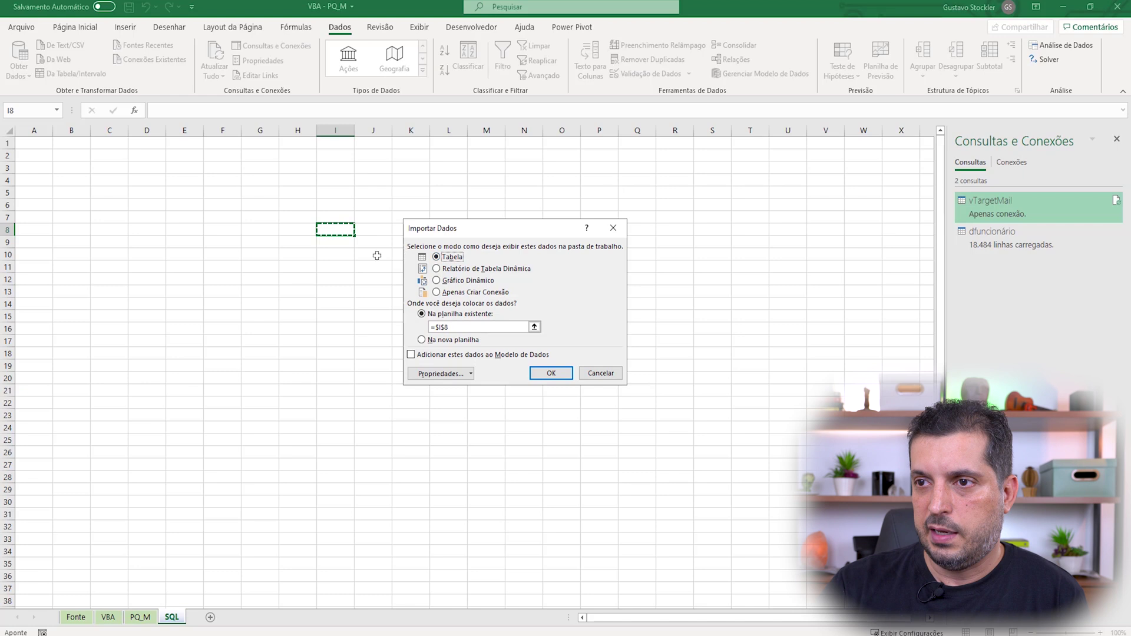
click(534, 326)
click(36, 145)
click(617, 244)
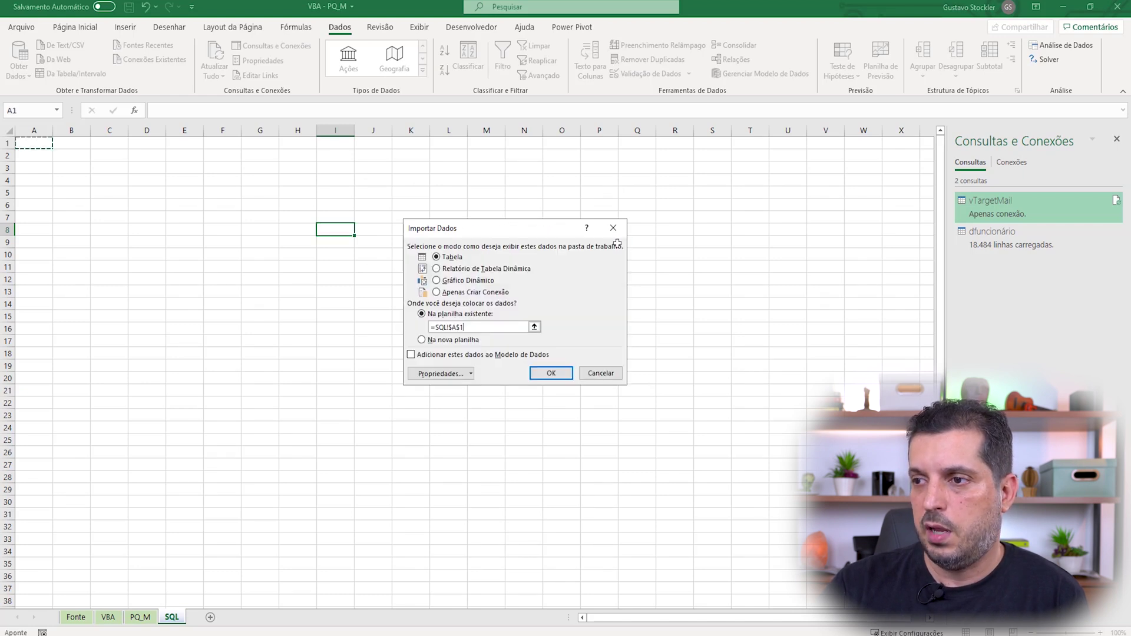
click(550, 370)
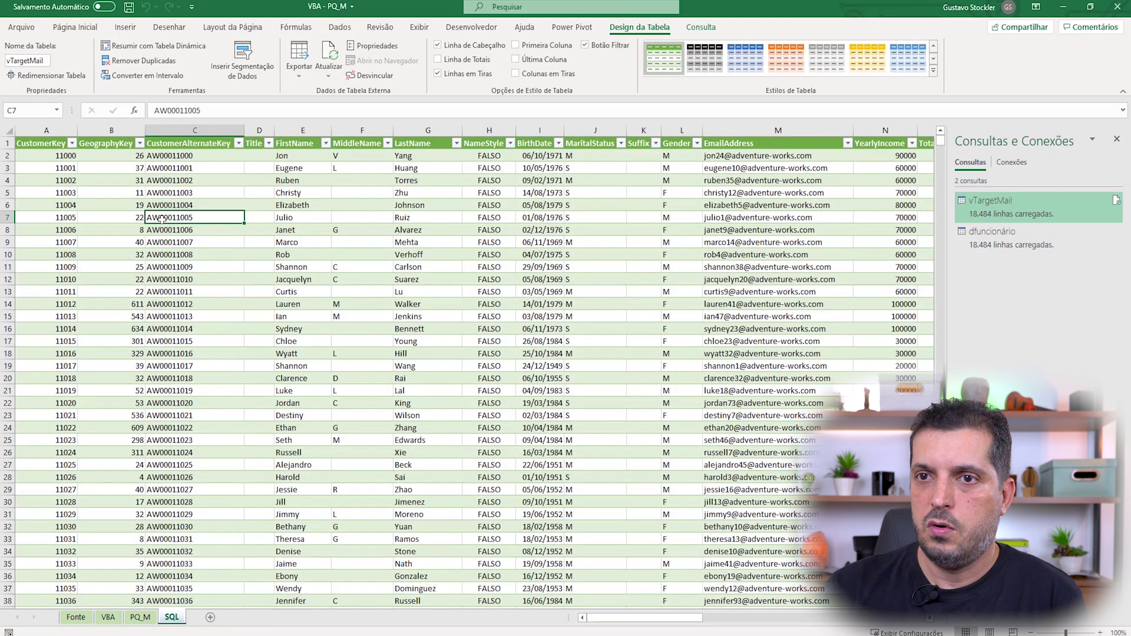
Compare the loaded vTargetMail table with the view's results in SQL Server Management Studio, and return to the SQL sheet in Excel.
click(94, 182)
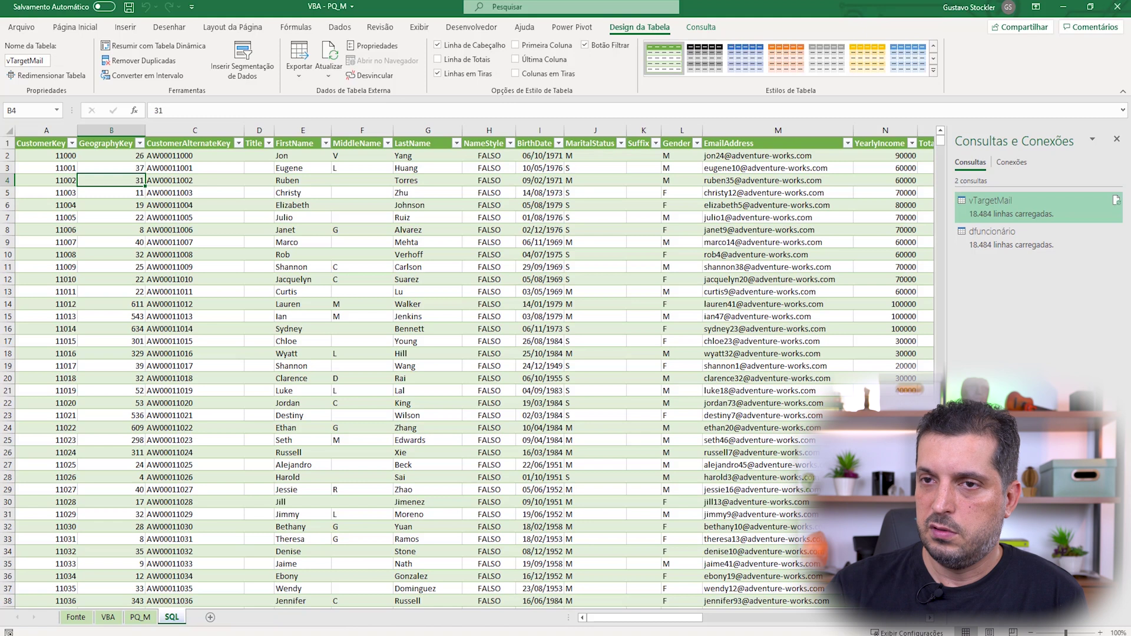
key(alt+Tab)
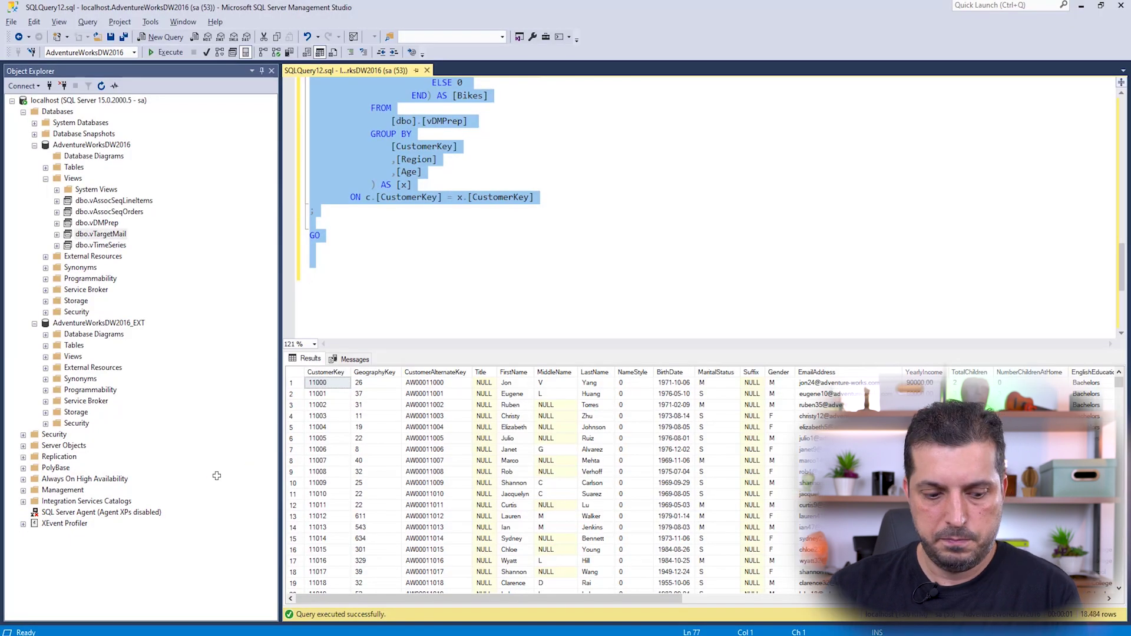
click(367, 382)
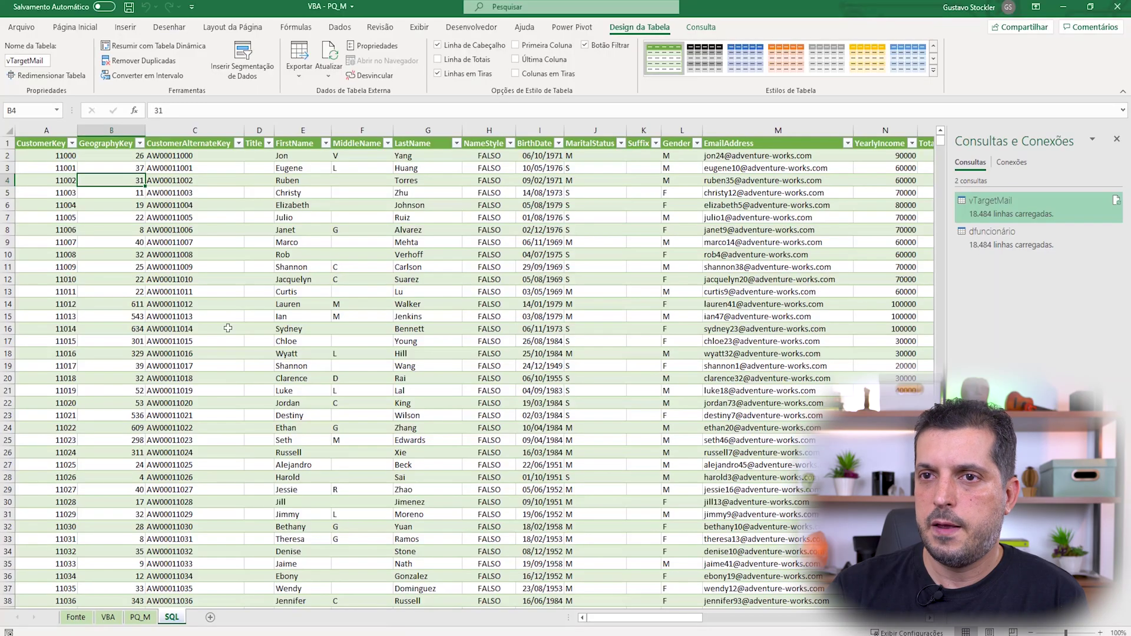
click(98, 301)
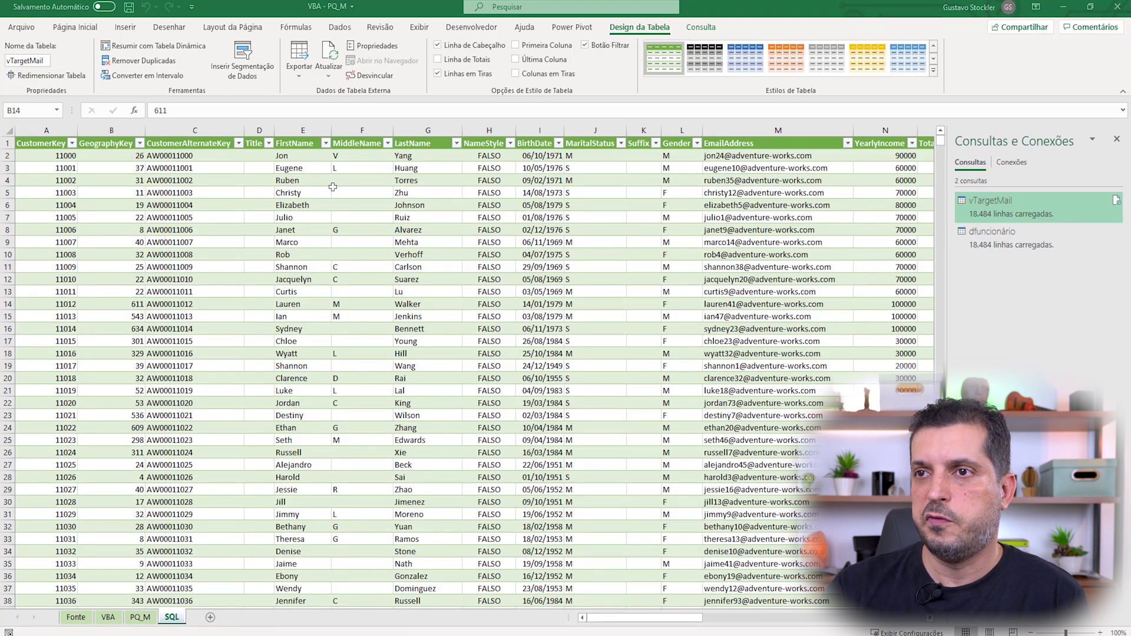
Refresh all of the workbook's queries and connections from the SQL sheet.
click(335, 28)
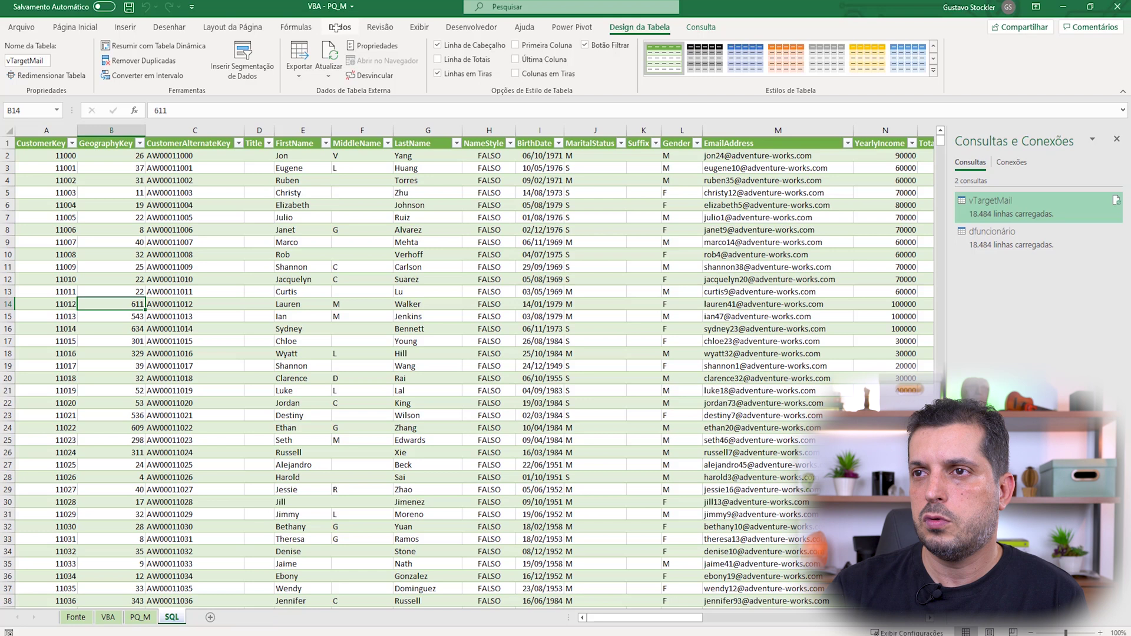
click(218, 74)
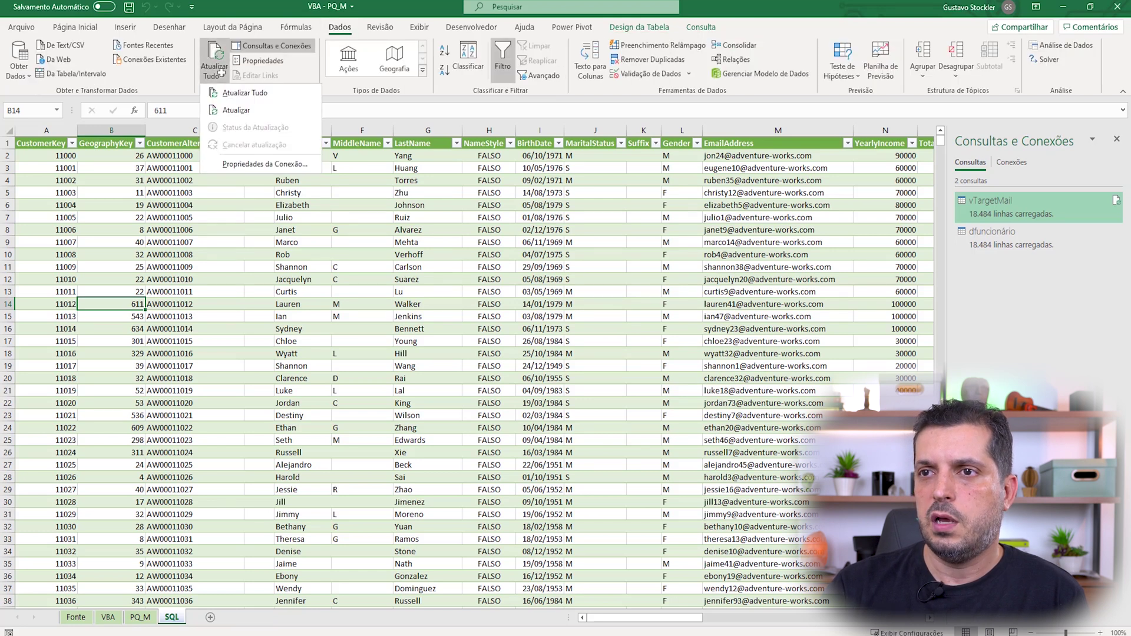
click(235, 92)
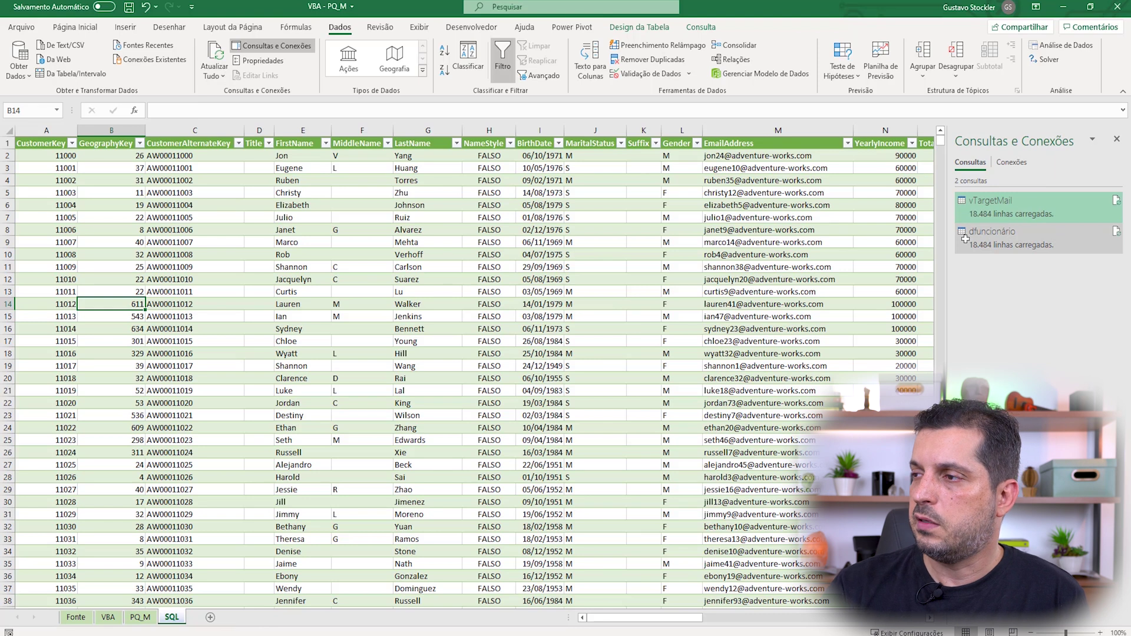
View the external data properties of the vTargetMail table and close them without changing any option.
click(330, 316)
click(261, 61)
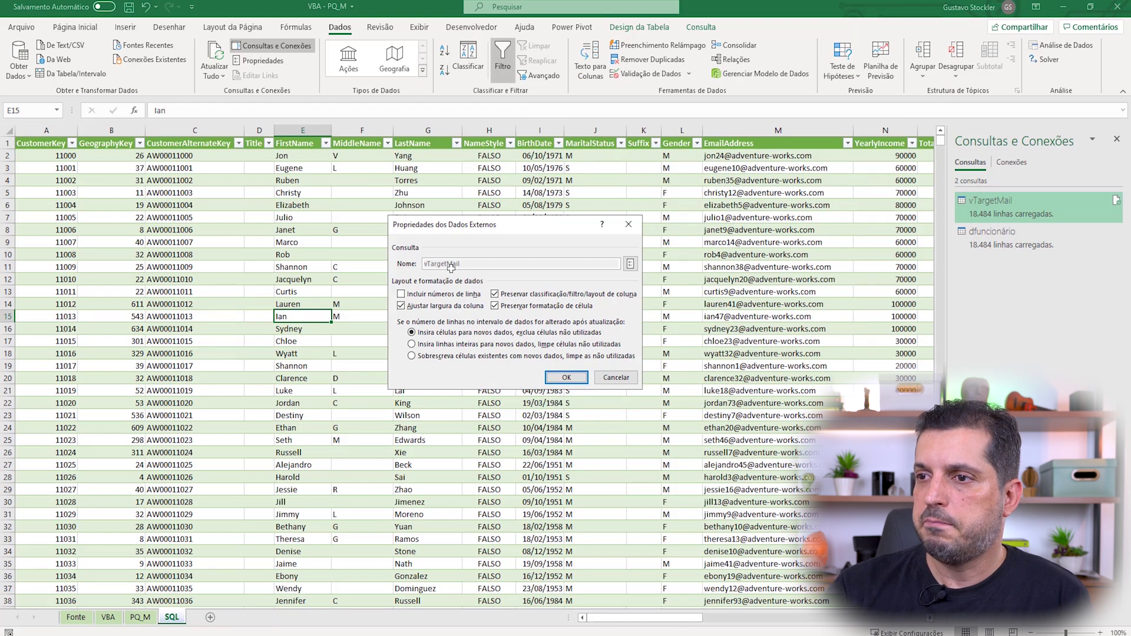
click(628, 224)
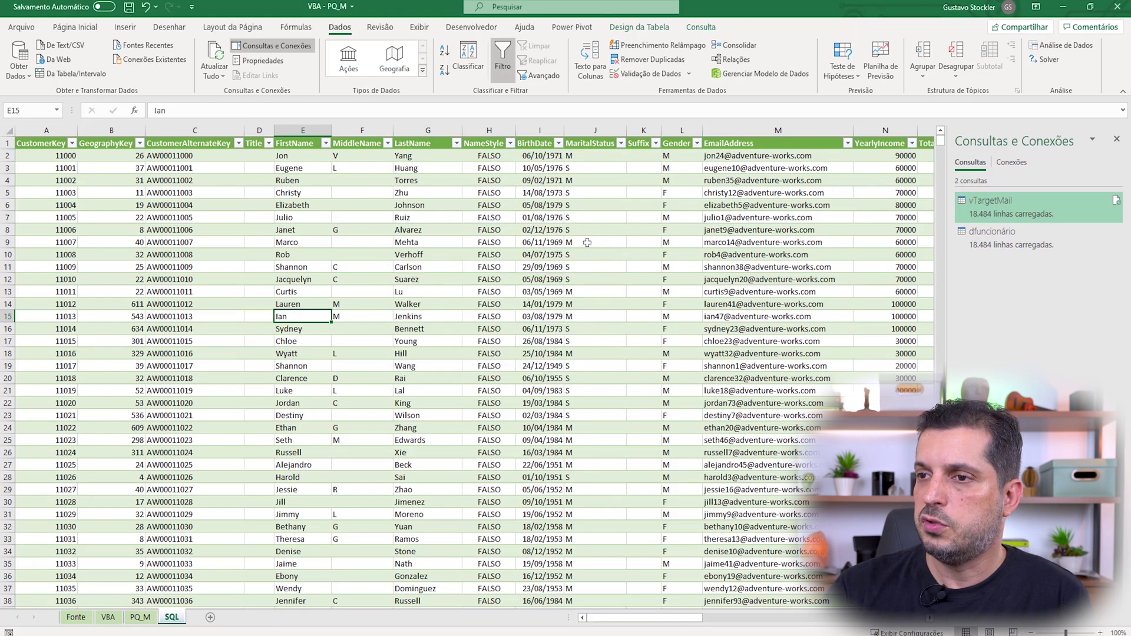
click(262, 61)
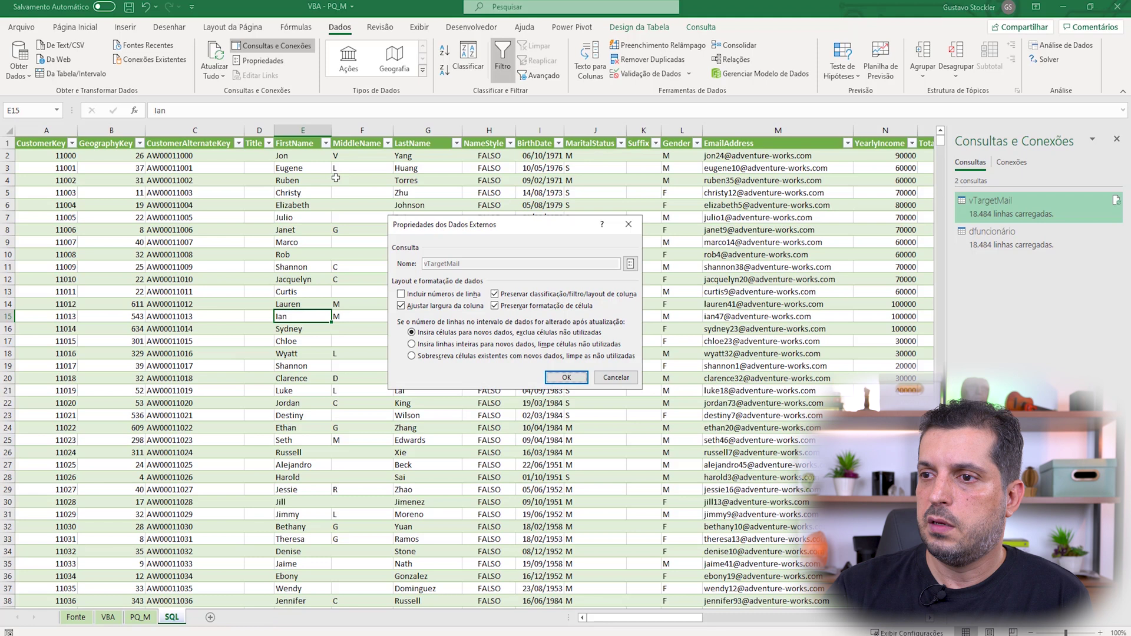
click(628, 224)
click(207, 328)
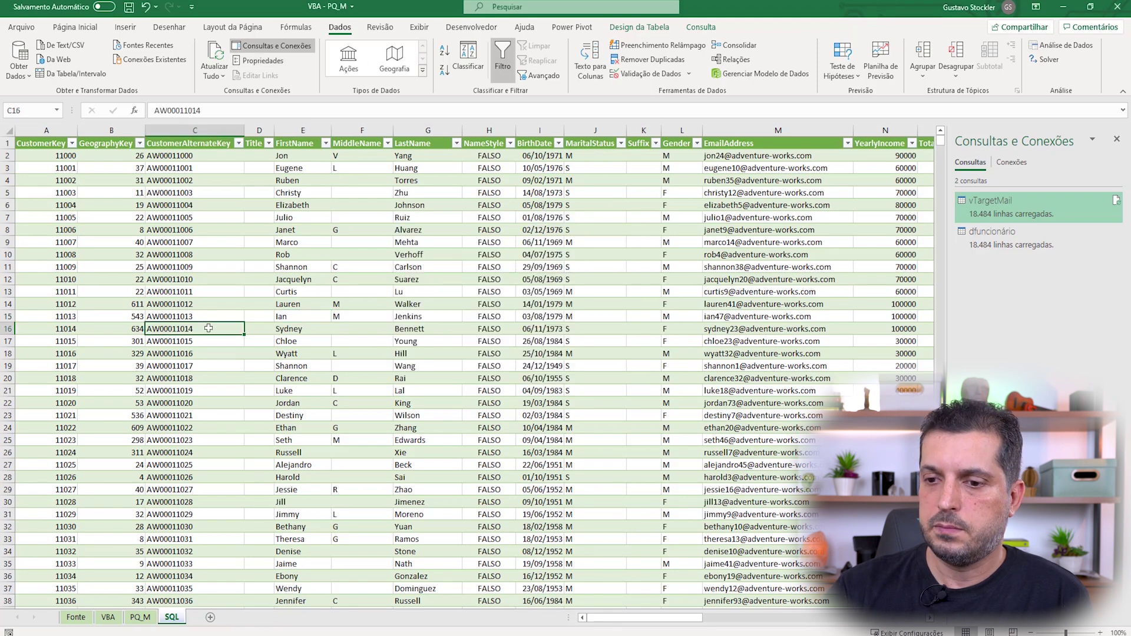
Review the data on the Fonte, VBA and PQ_M sheets in turn, ending on PQ_M.
click(81, 616)
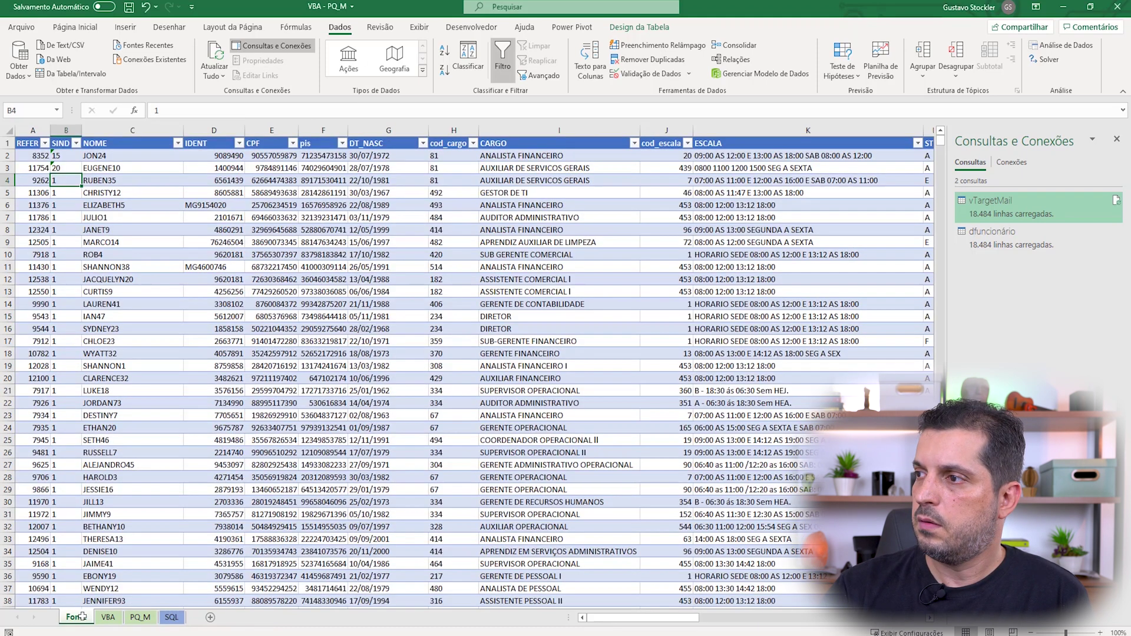
click(107, 616)
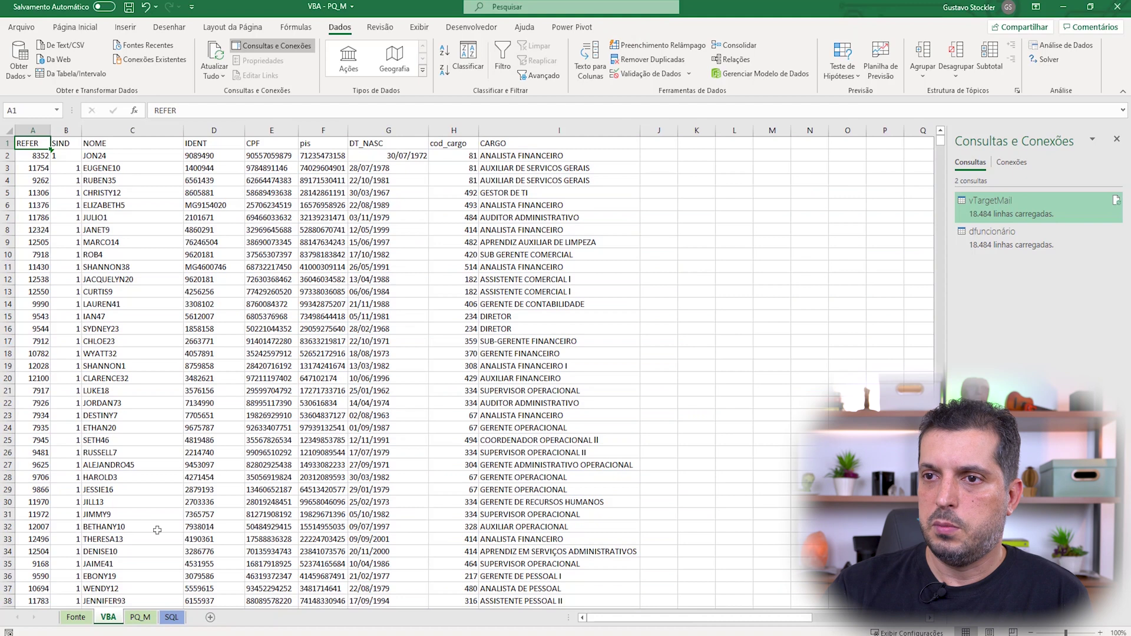
click(321, 228)
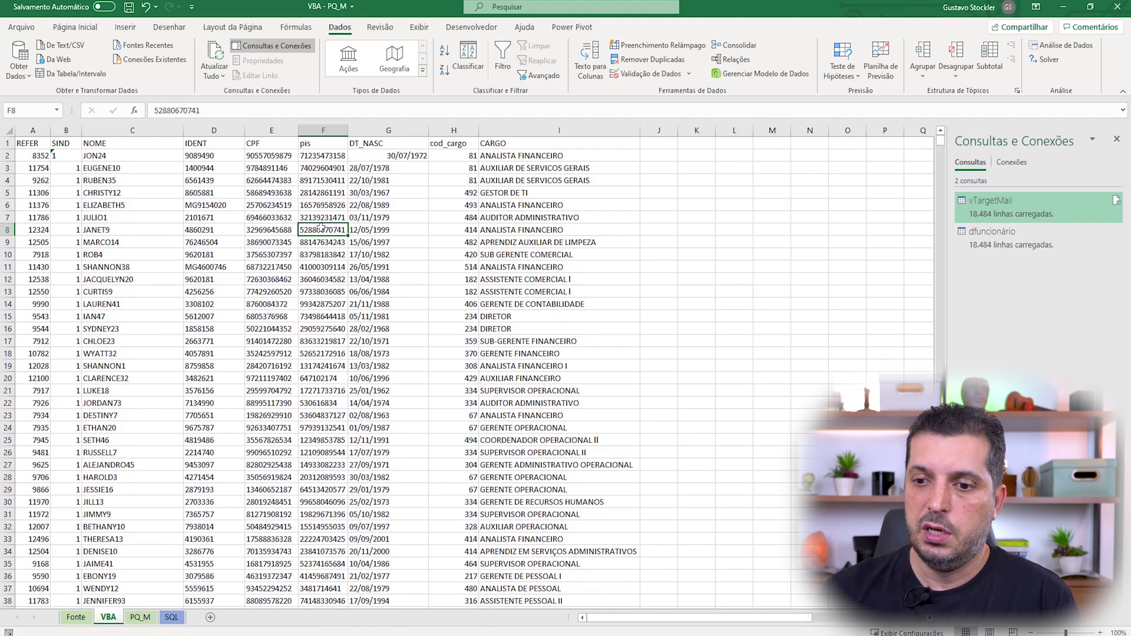
click(140, 616)
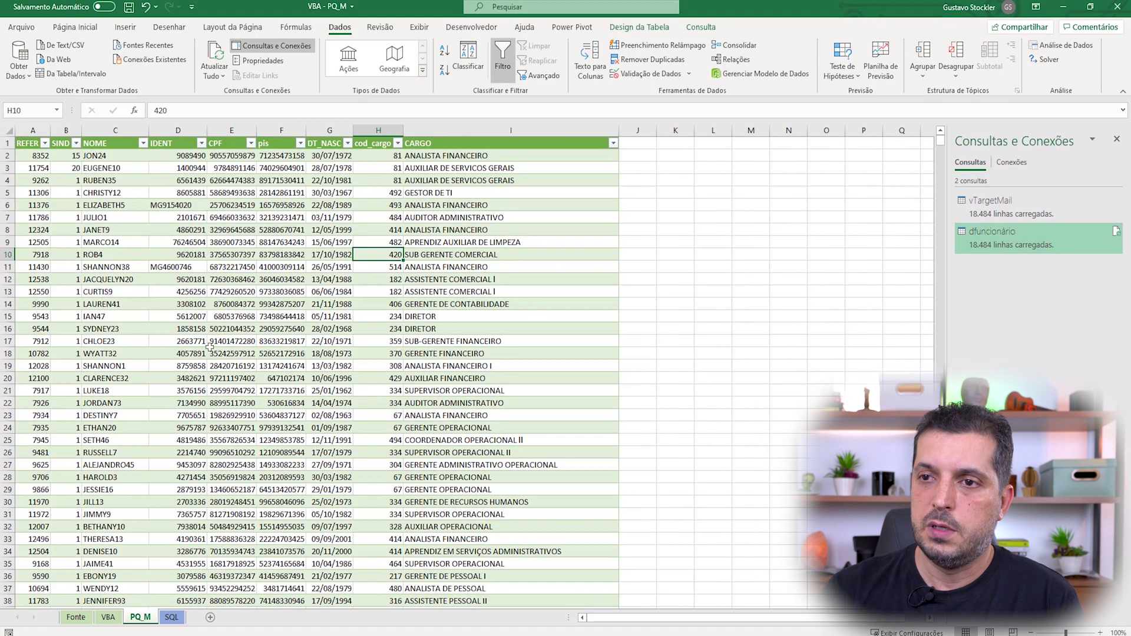
drag(218, 286, 219, 279)
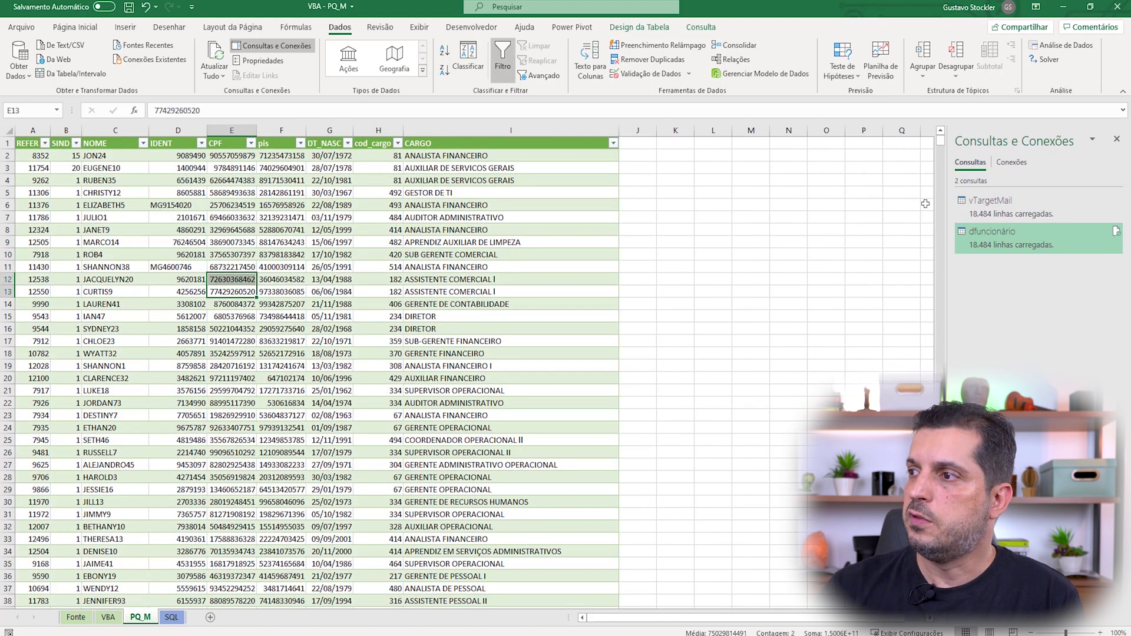
Open the dfuncionário query in the Power Query Editor and show its M code in the Advanced Editor.
right_click(994, 237)
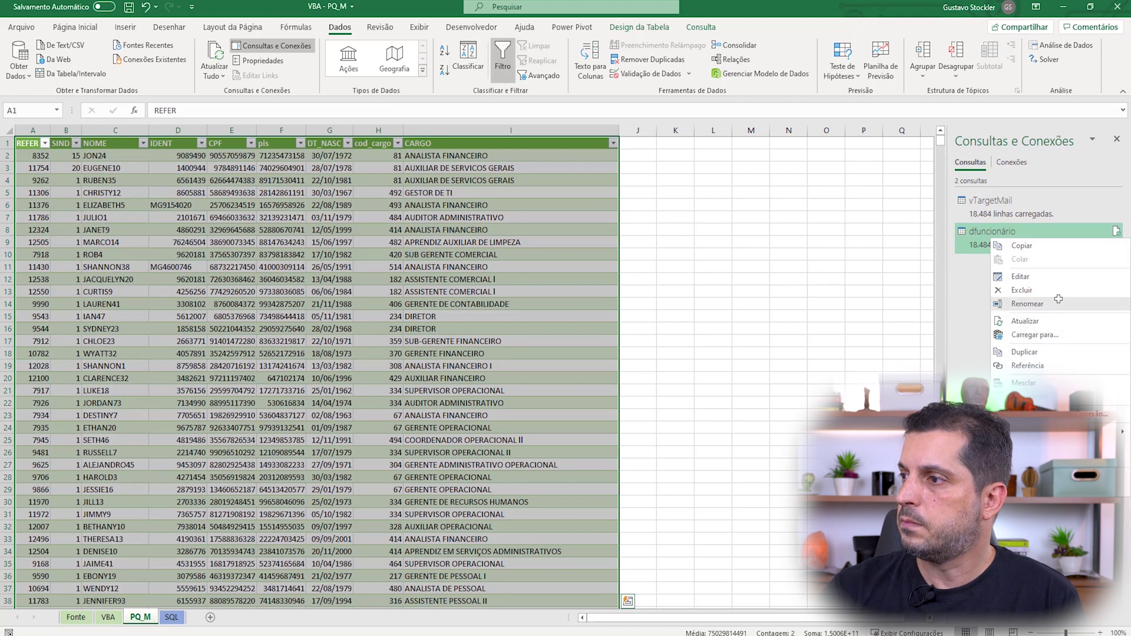
click(1021, 277)
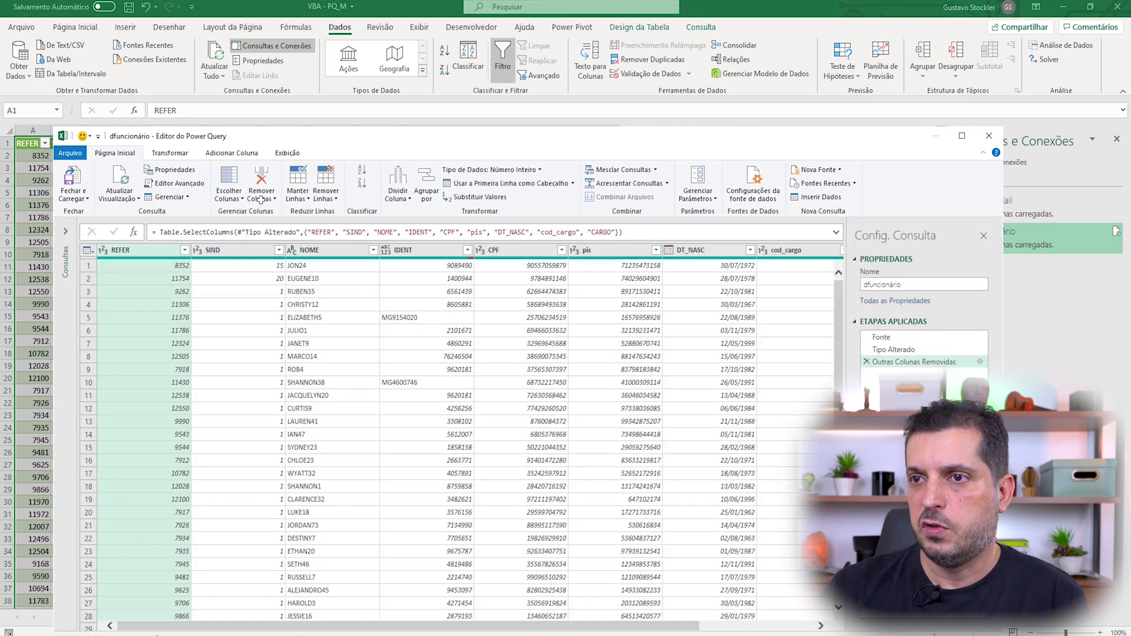
click(286, 149)
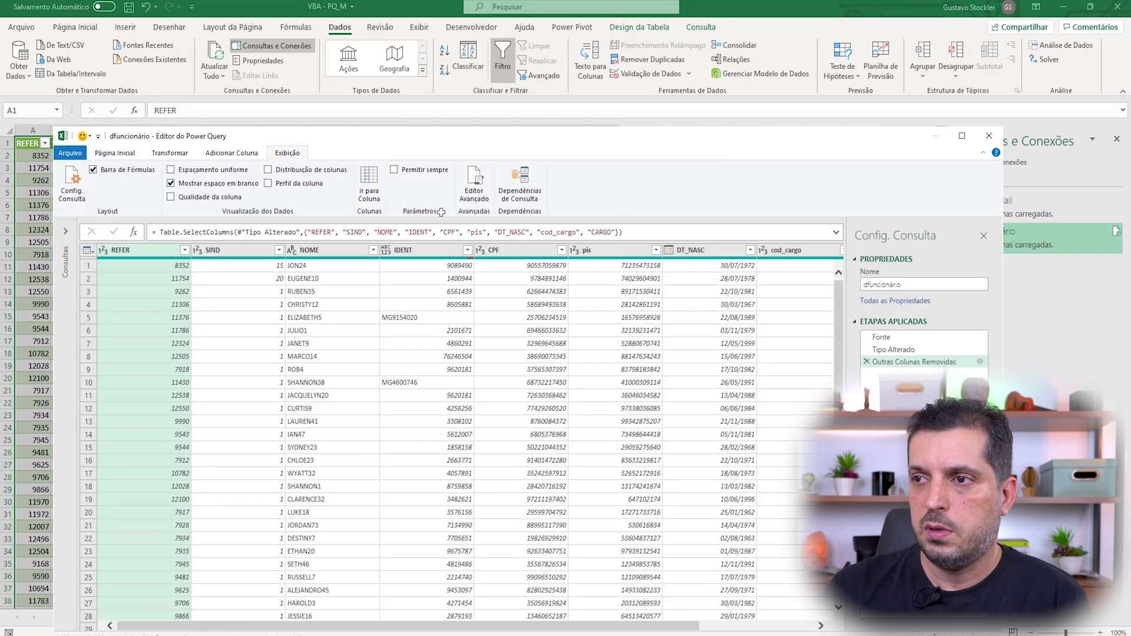
click(474, 181)
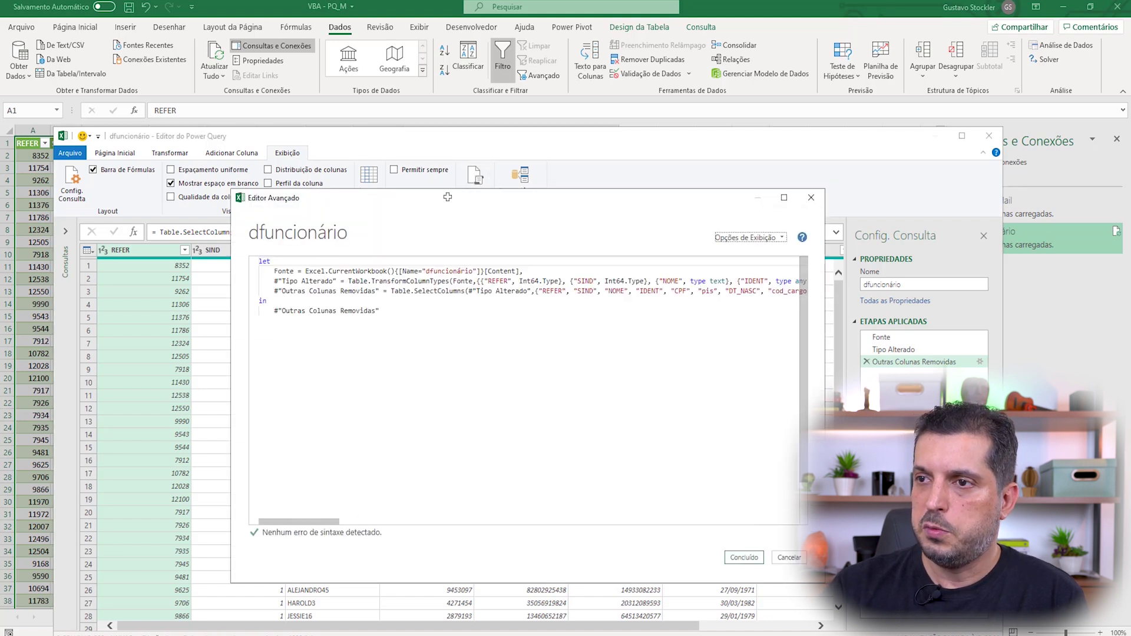
Examine the column types and selected columns in dfuncionário's M code, including DT_NASC's type, and close the Advanced Editor without changes.
drag(368, 199, 213, 122)
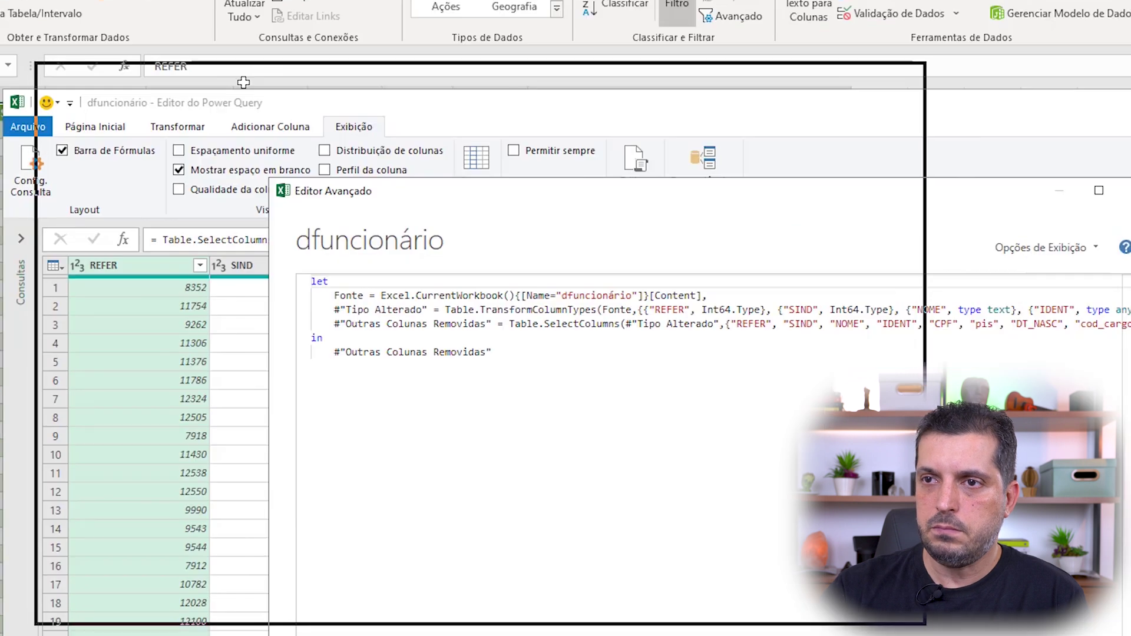
drag(243, 81, 244, 83)
click(430, 221)
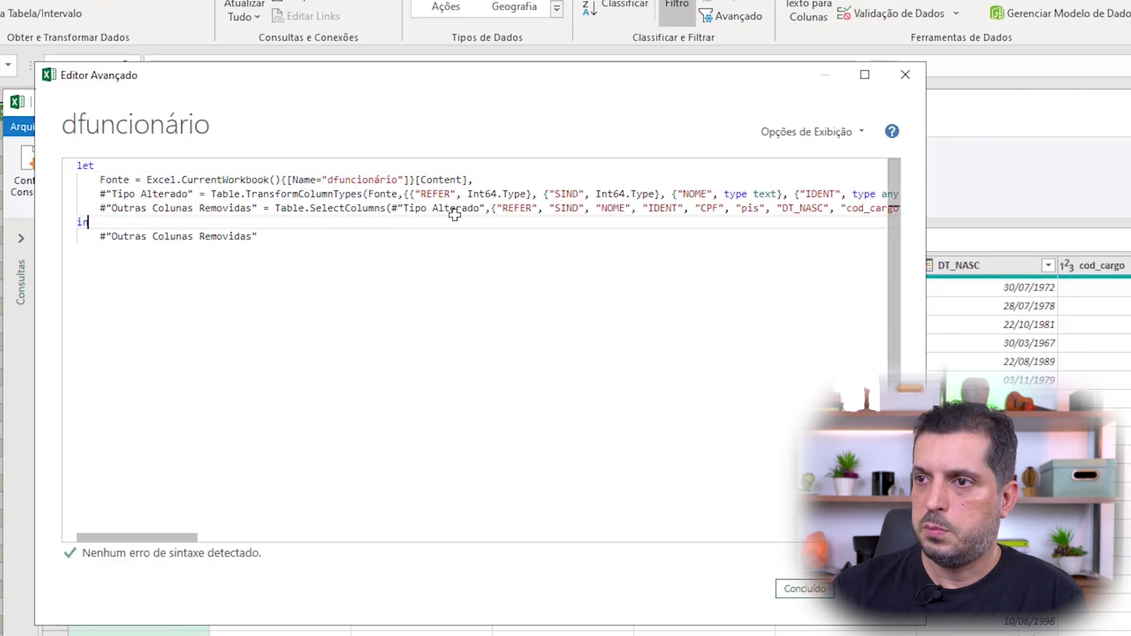
drag(130, 536, 72, 511)
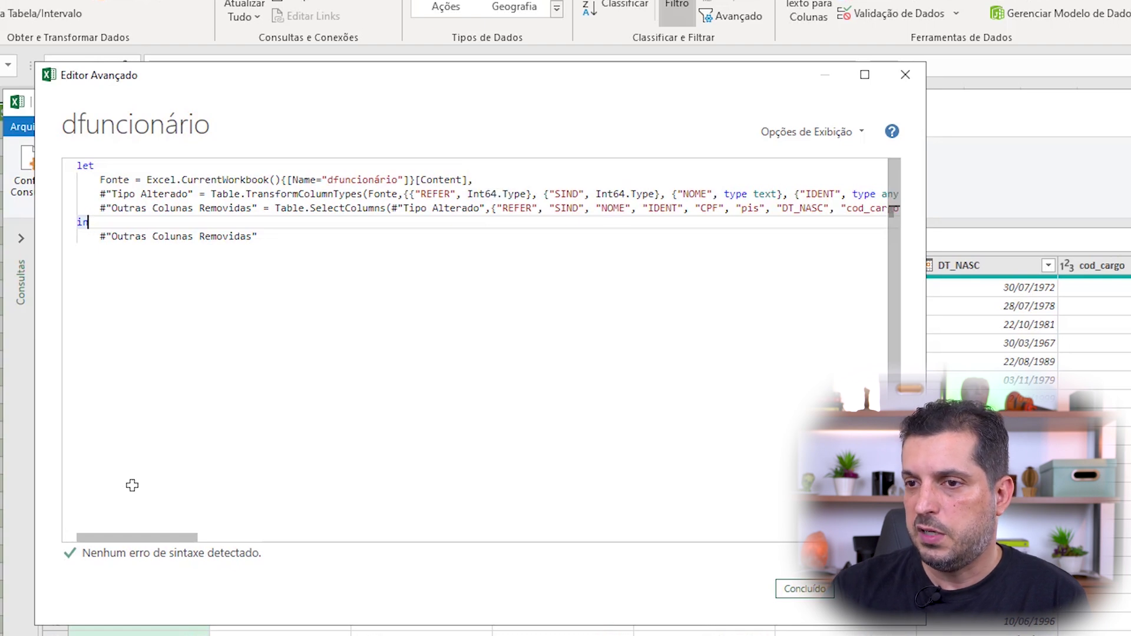
drag(121, 534, 238, 537)
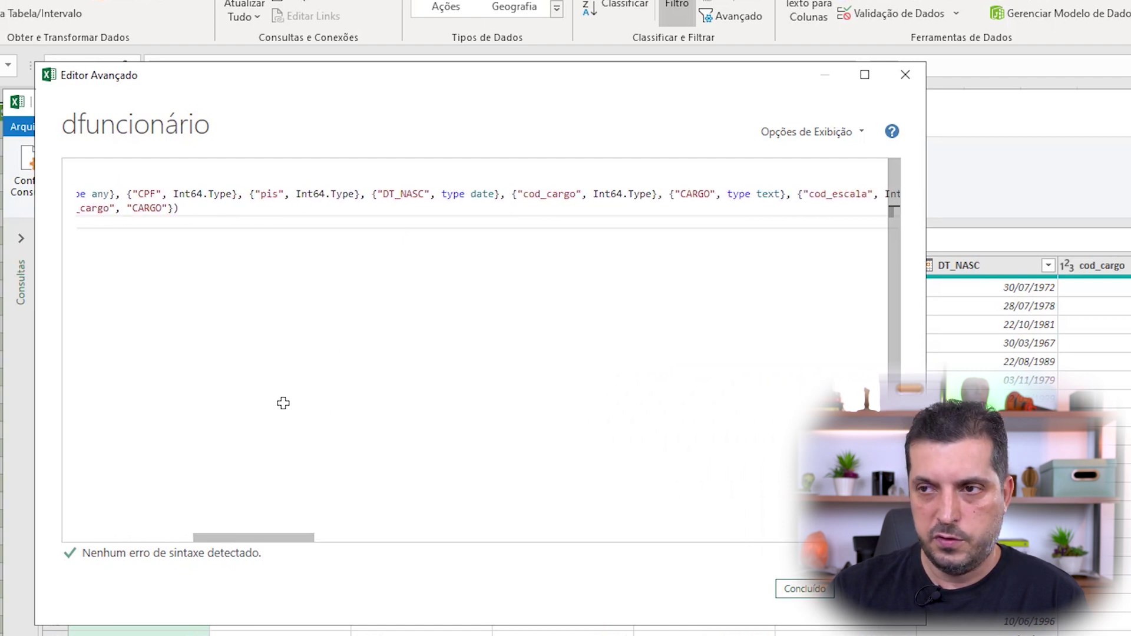
mouse_move(270, 420)
mouse_down()
mouse_move(396, 215)
mouse_move(380, 193)
mouse_move(459, 203)
mouse_move(456, 185)
mouse_move(444, 208)
mouse_move(485, 200)
mouse_move(434, 176)
mouse_move(454, 325)
mouse_move(485, 202)
mouse_move(810, 423)
mouse_move(1130, 453)
mouse_move(1130, 424)
mouse_up()
mouse_move(878, 349)
mouse_down()
mouse_move(546, 272)
mouse_move(342, 205)
mouse_move(192, 211)
mouse_move(358, 299)
mouse_move(533, 224)
mouse_move(221, 190)
mouse_move(224, 208)
mouse_move(386, 205)
mouse_move(360, 203)
mouse_up()
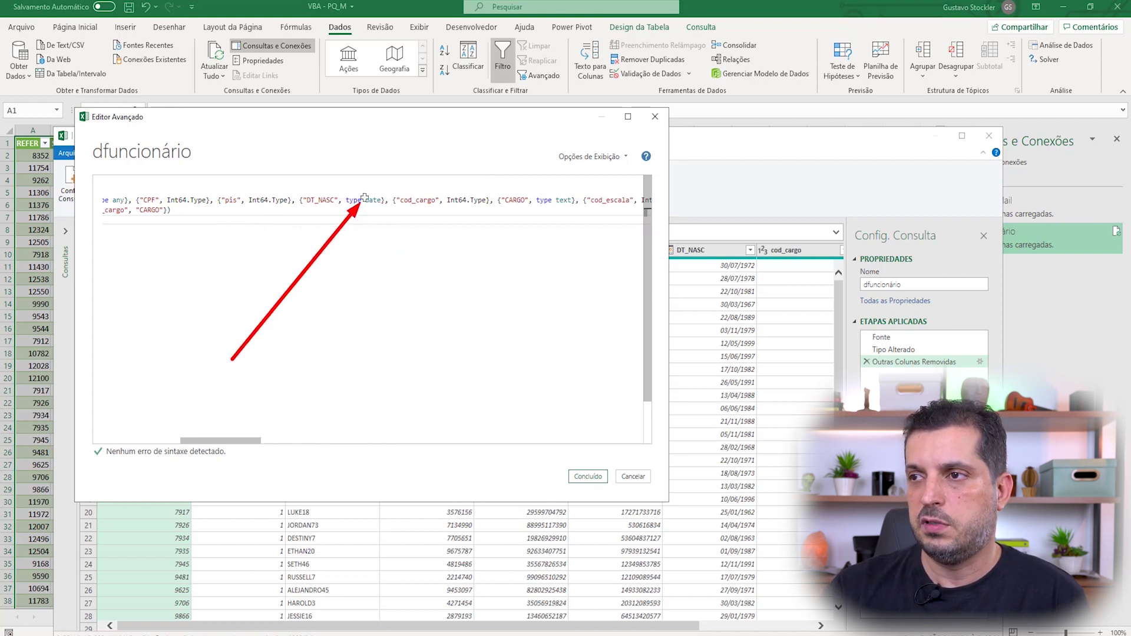
key(Escape)
click(655, 116)
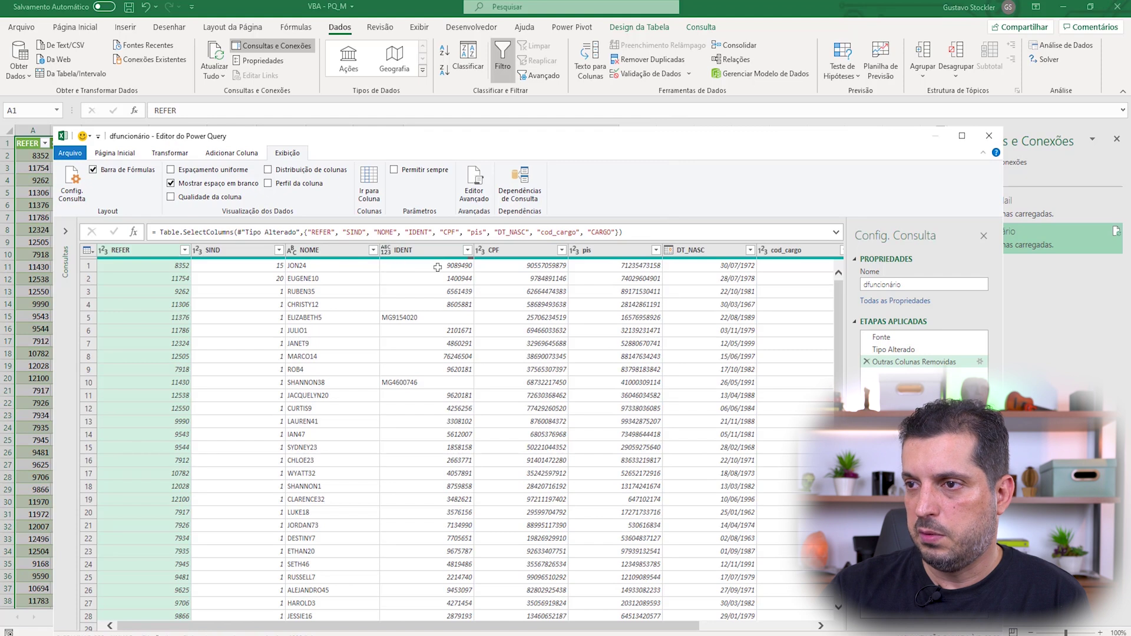
Change the DT_NASC column's data type to Text and check the resulting M code in the Advanced Editor.
click(670, 250)
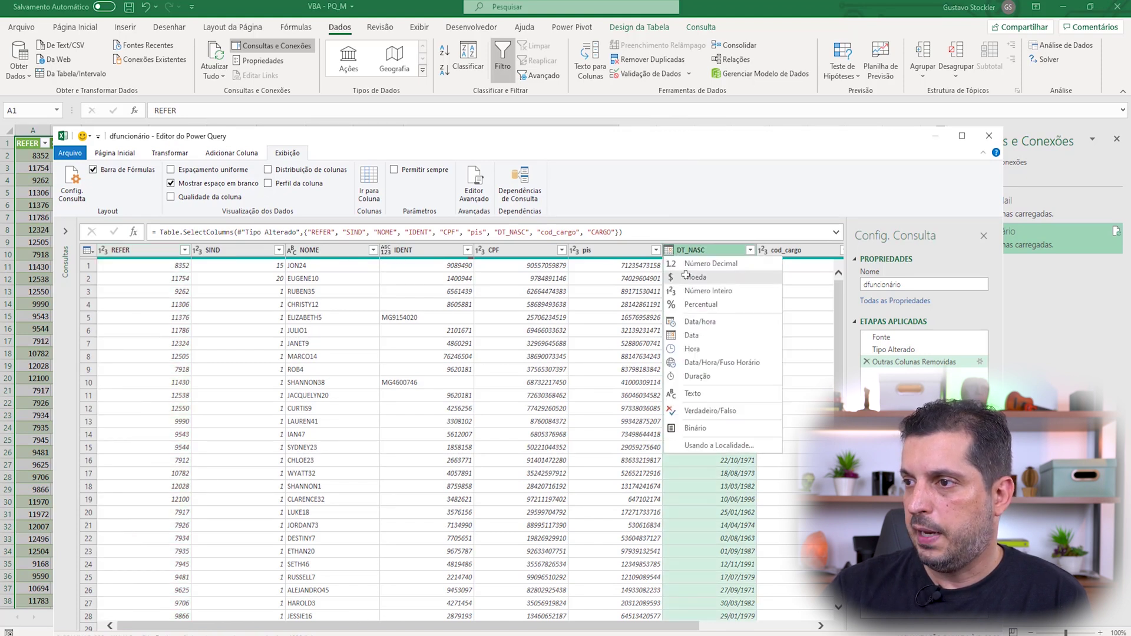
click(696, 393)
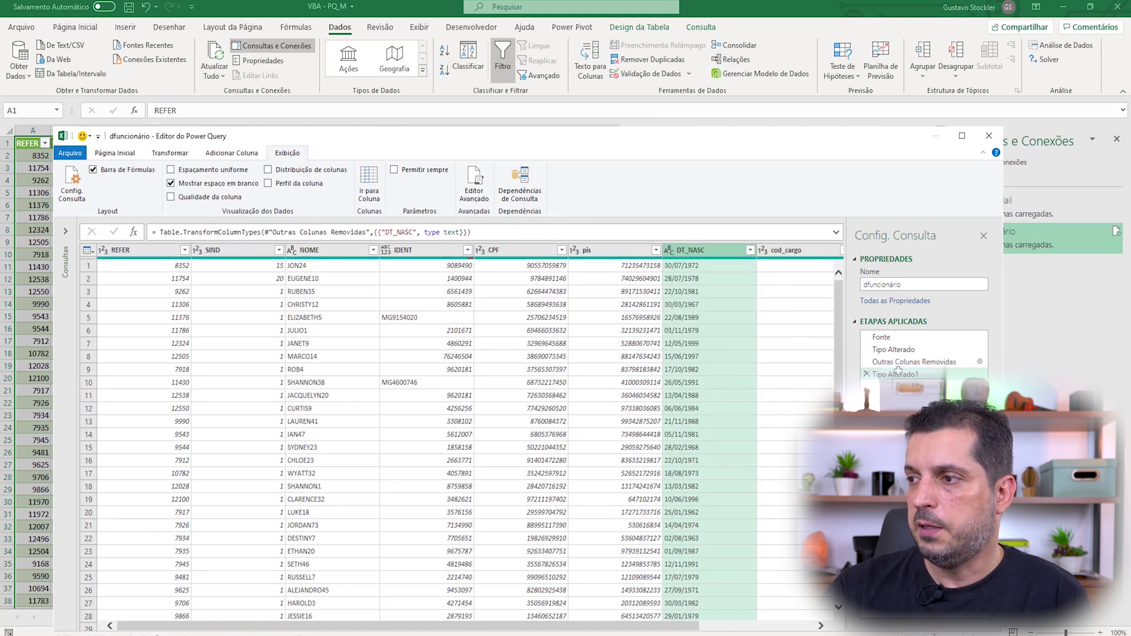
click(475, 177)
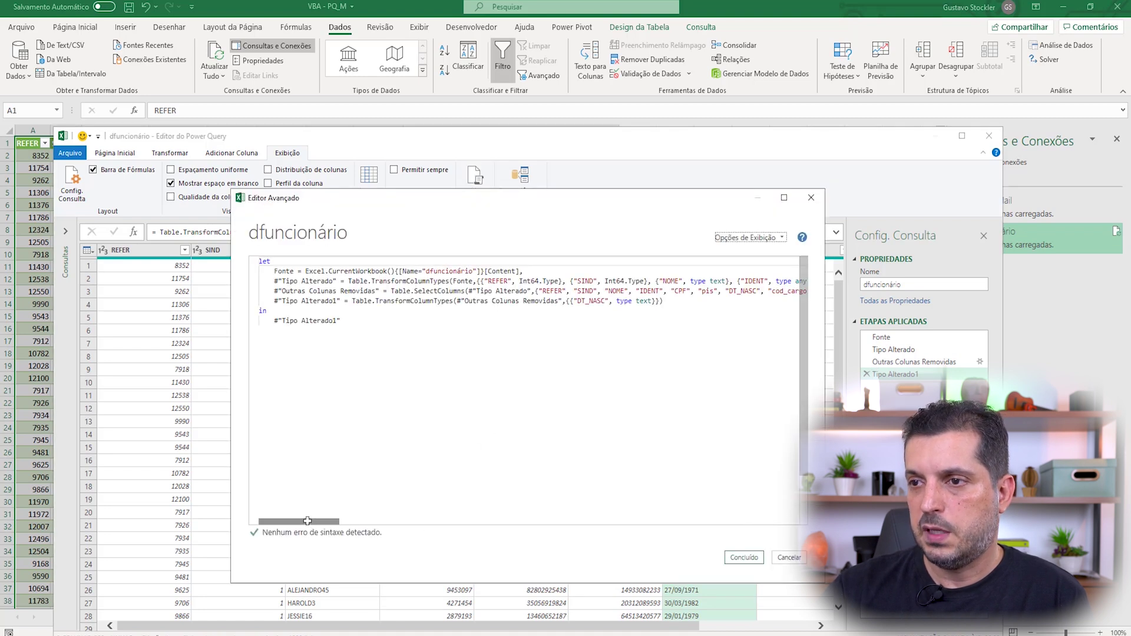
scroll(316, 521, right, 3)
scroll(315, 517, right, 1)
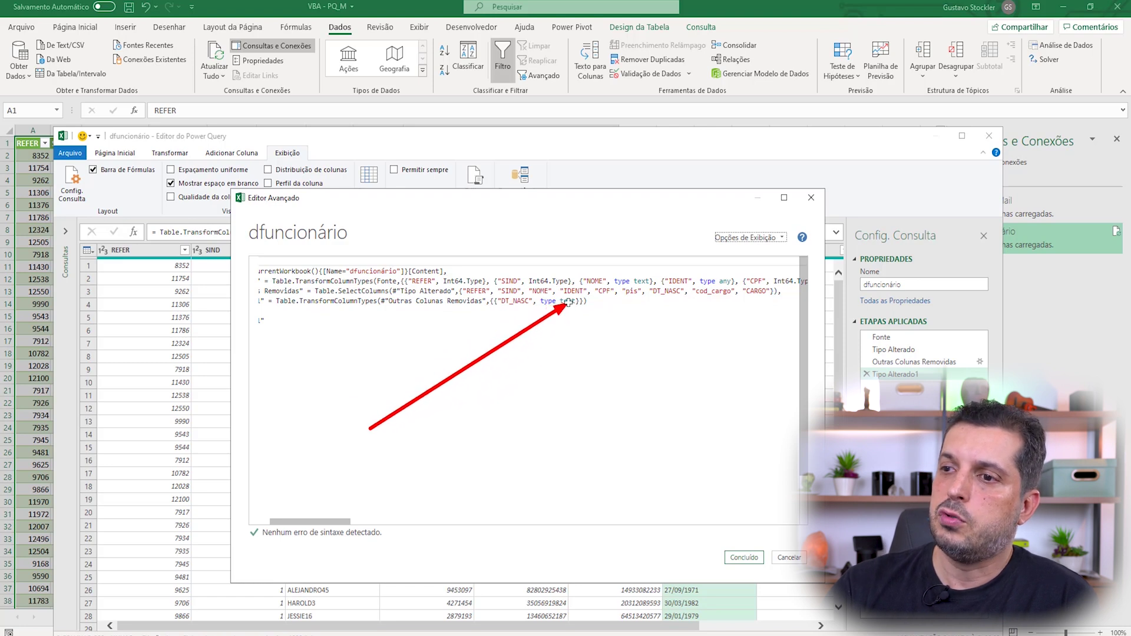
click(810, 198)
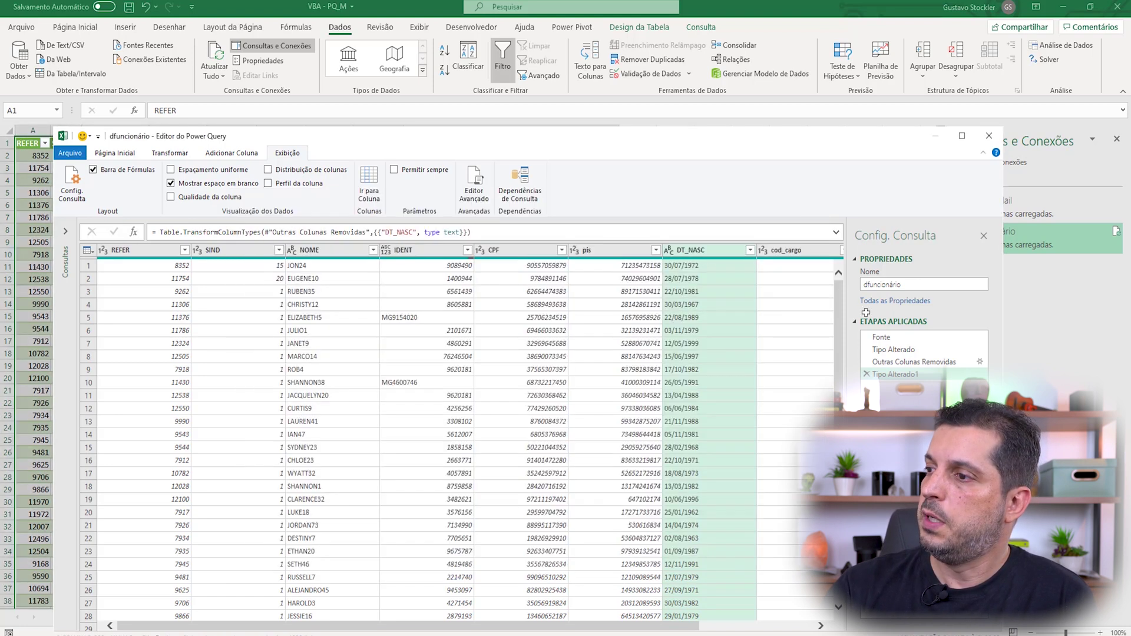
Delete the Tipo Alterado1 step from the dfuncionário query and close the Power Query Editor to return to the PQ_M sheet.
click(866, 373)
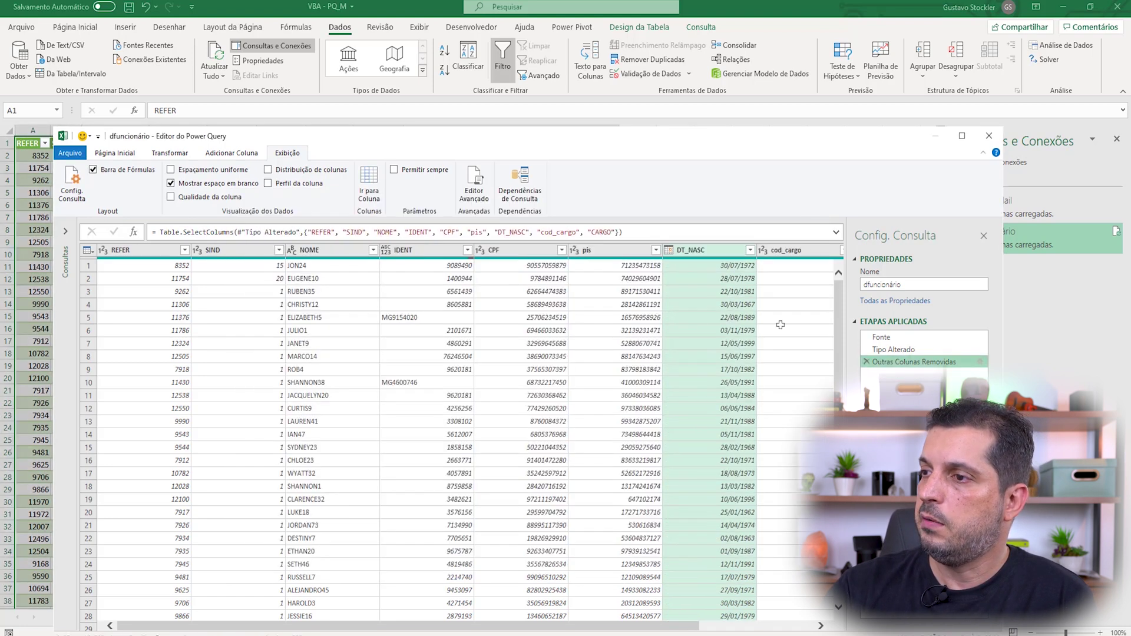
click(989, 136)
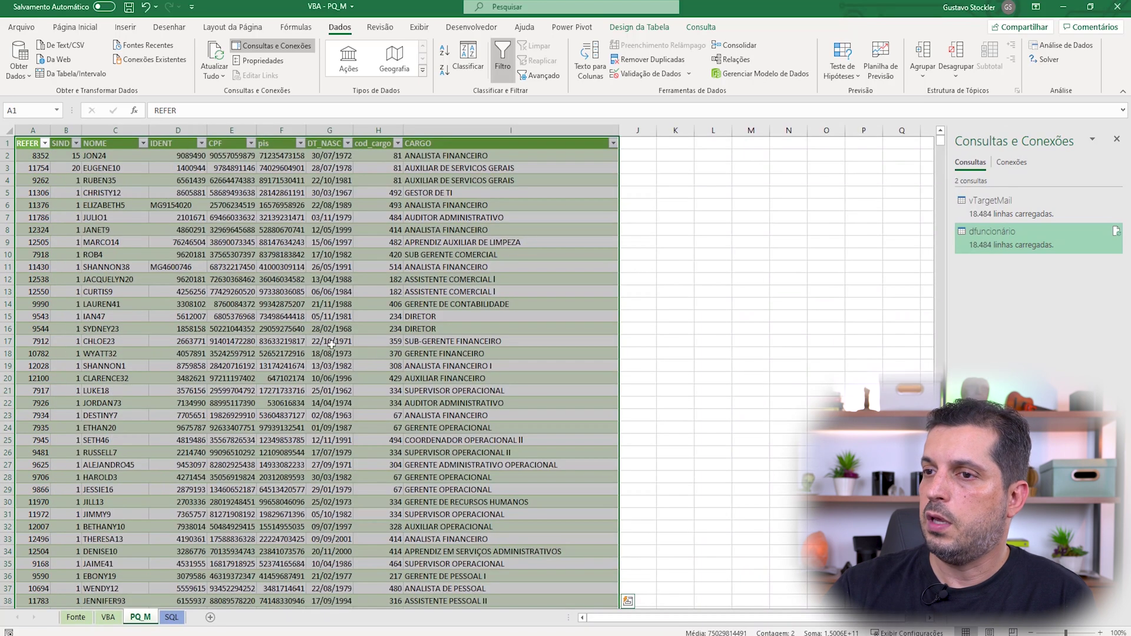
click(203, 283)
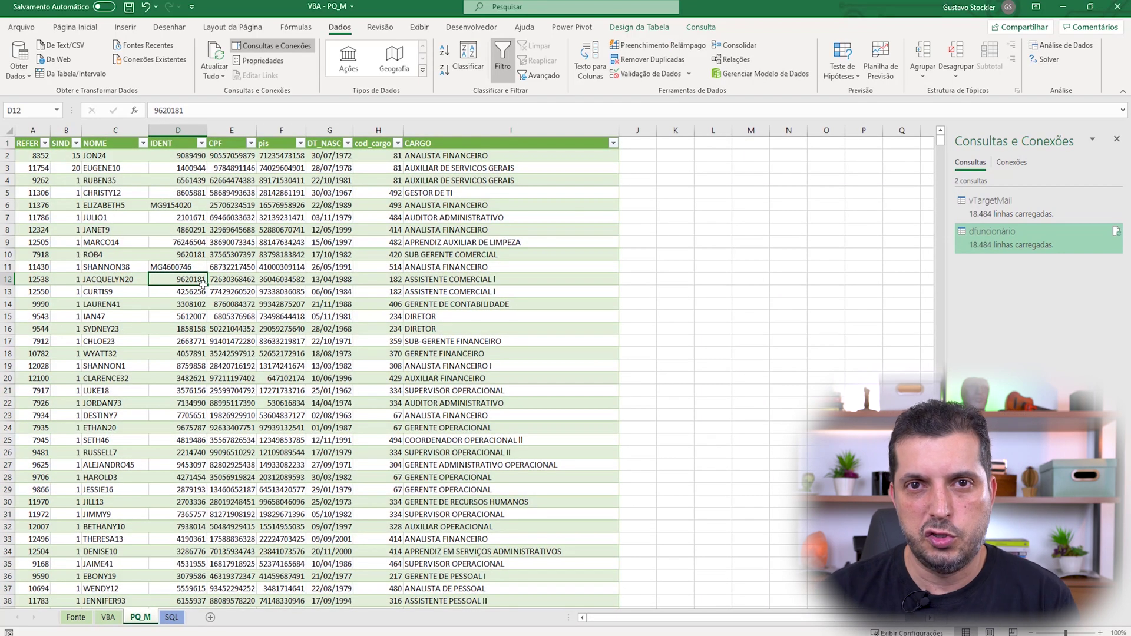